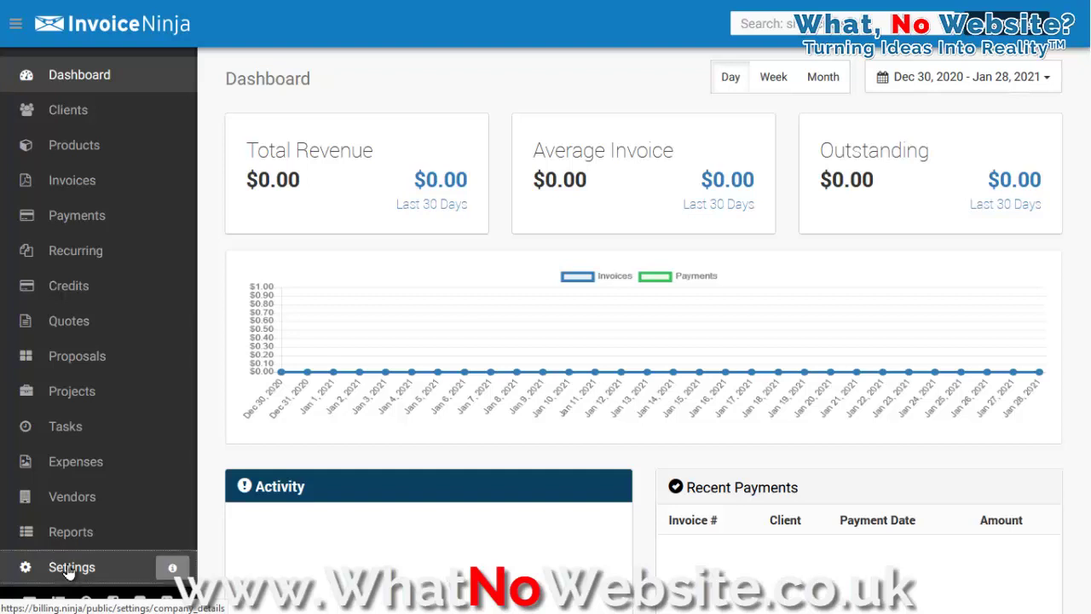
Open the System Settings page within the advanced settings to view the application and database configuration
click(68, 569)
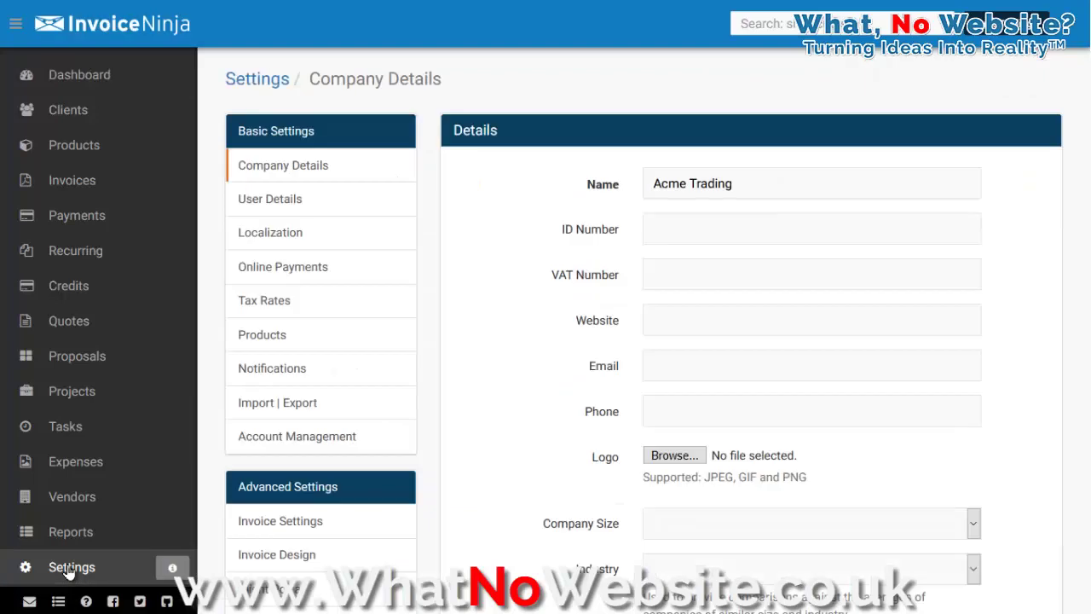
middle_click(429, 231)
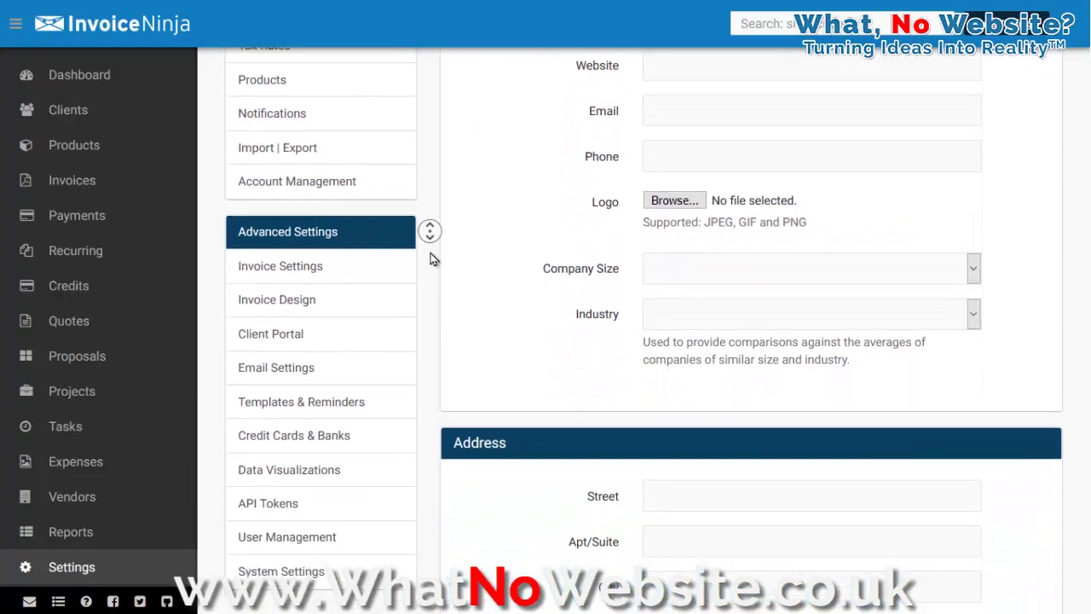
click(433, 259)
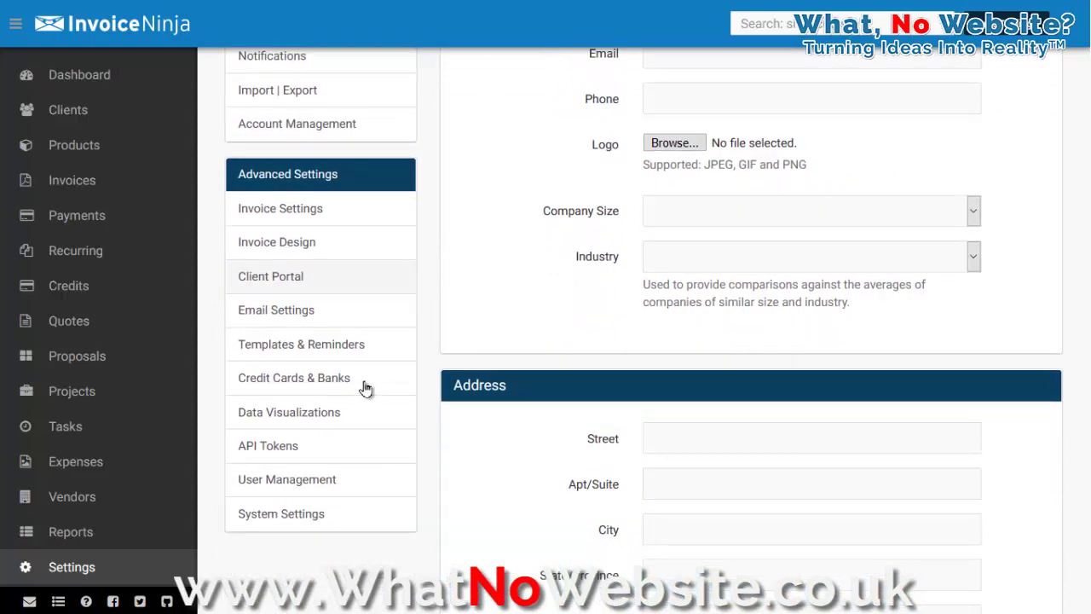
click(284, 520)
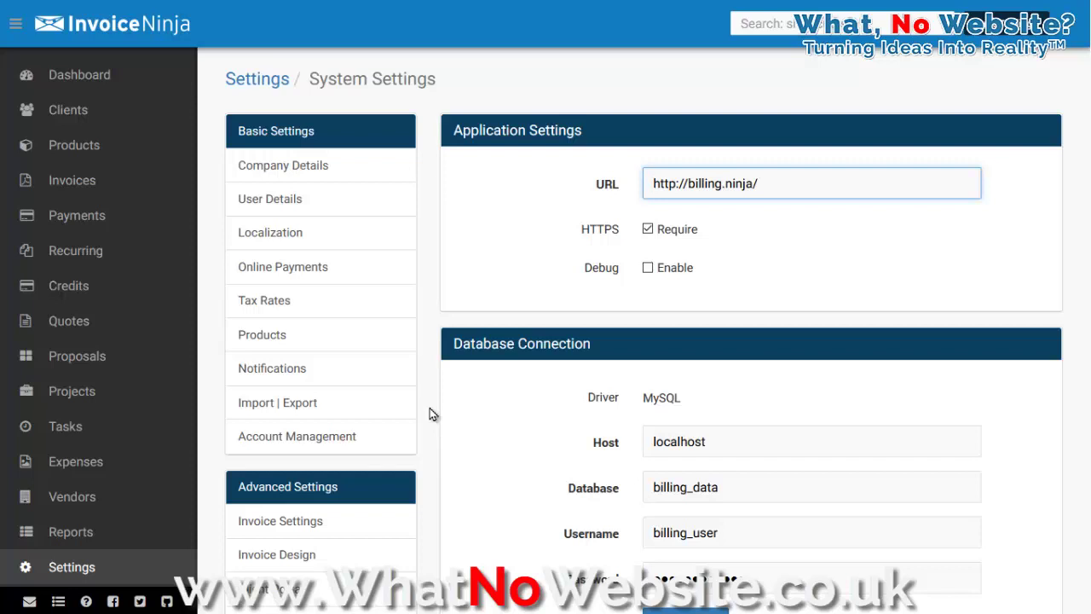
click(292, 179)
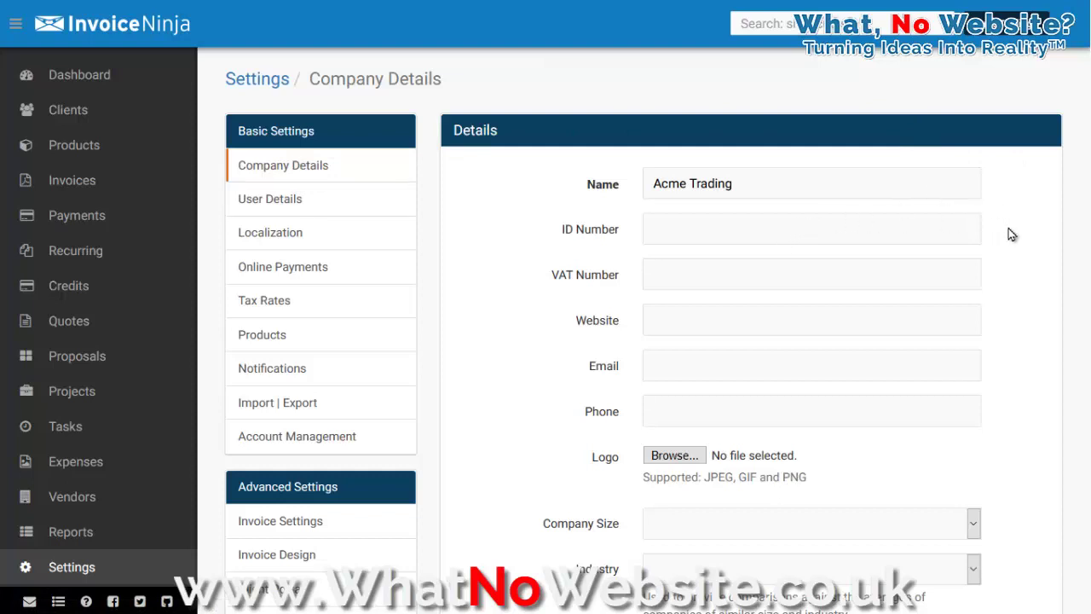
click(875, 318)
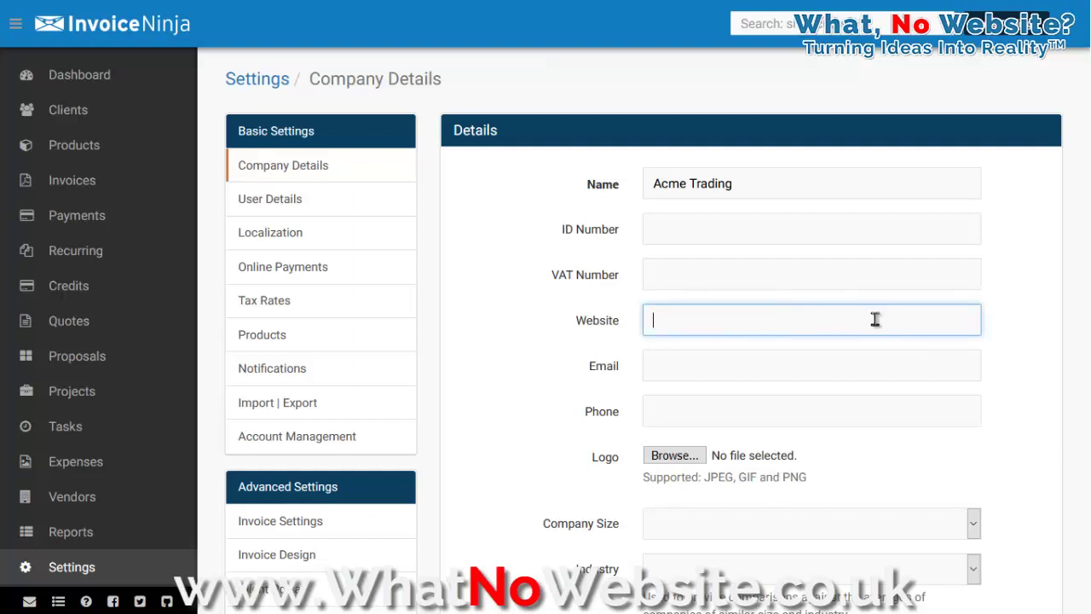
text(H)
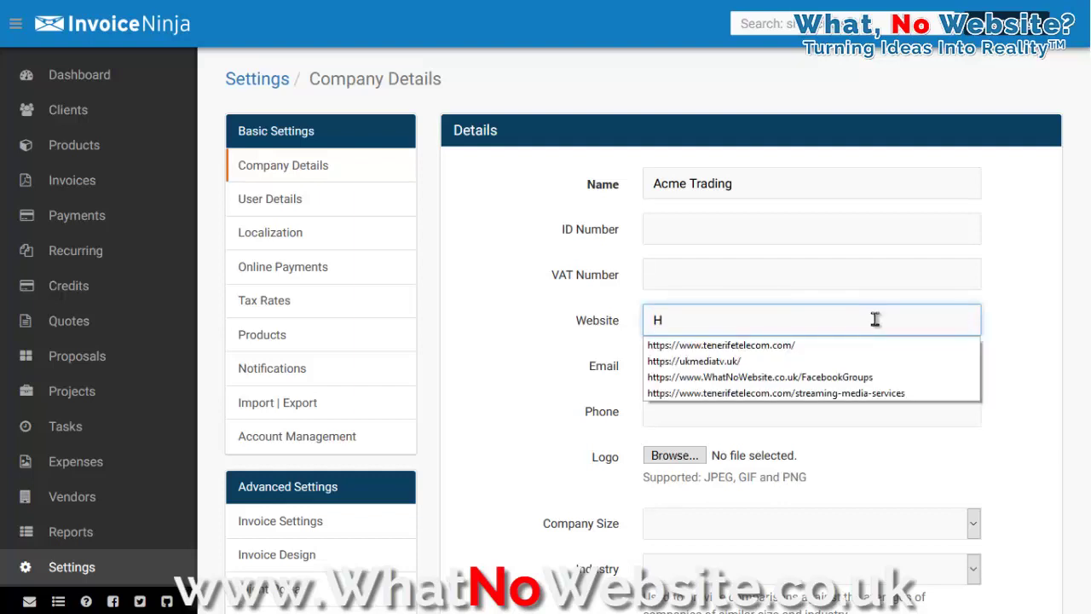
text(TTP://)
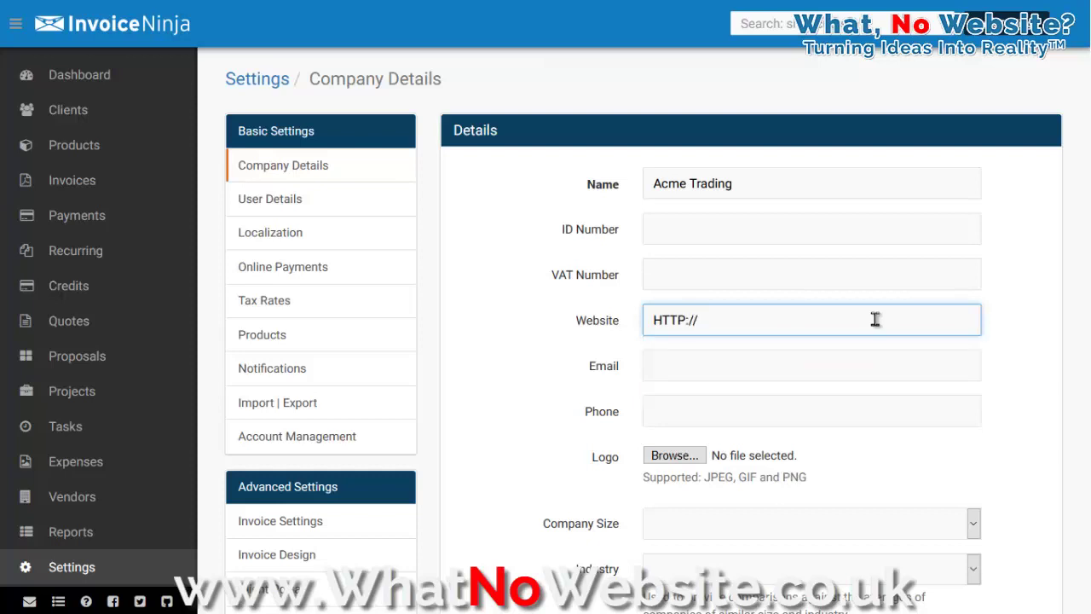
text(/W)
key(Delete)
key(ctrl+a)
text(h)
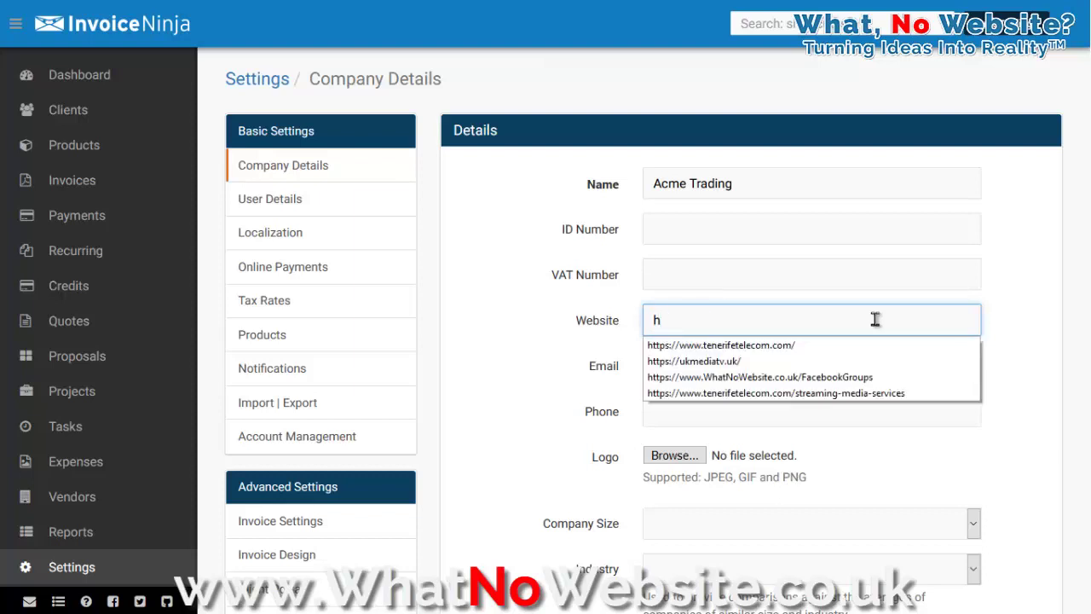
text(ttp://)
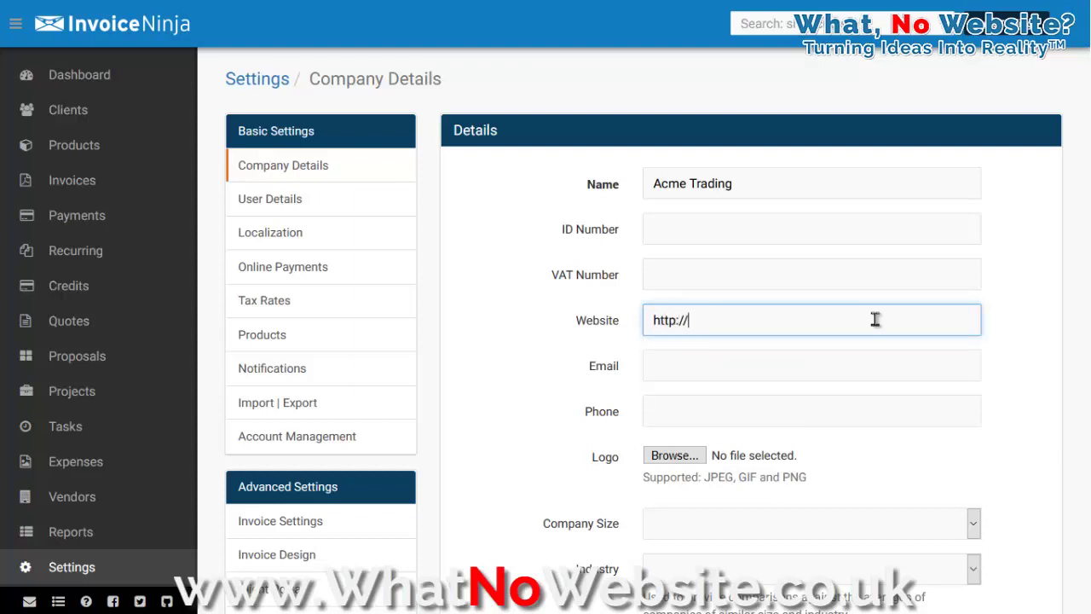
text(www.acmetrading.com)
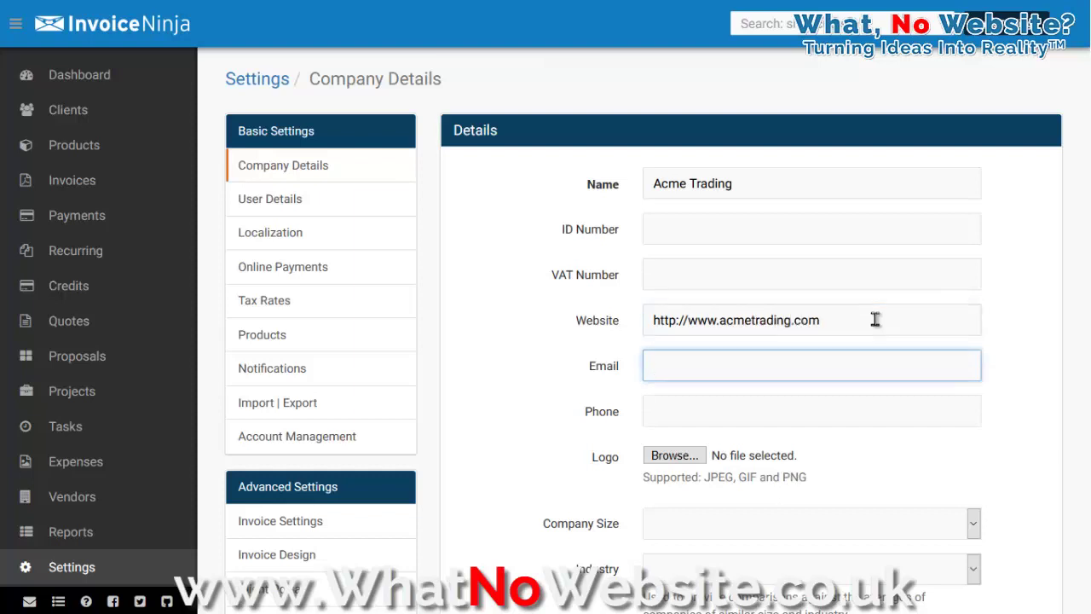
Copy the domain from the website address and use it to fill in the company's contact email
key(shift+Tab)
key(End)
key(shift+ctrl+Left)
key(shift+ctrl+Left)
key(ctrl+c)
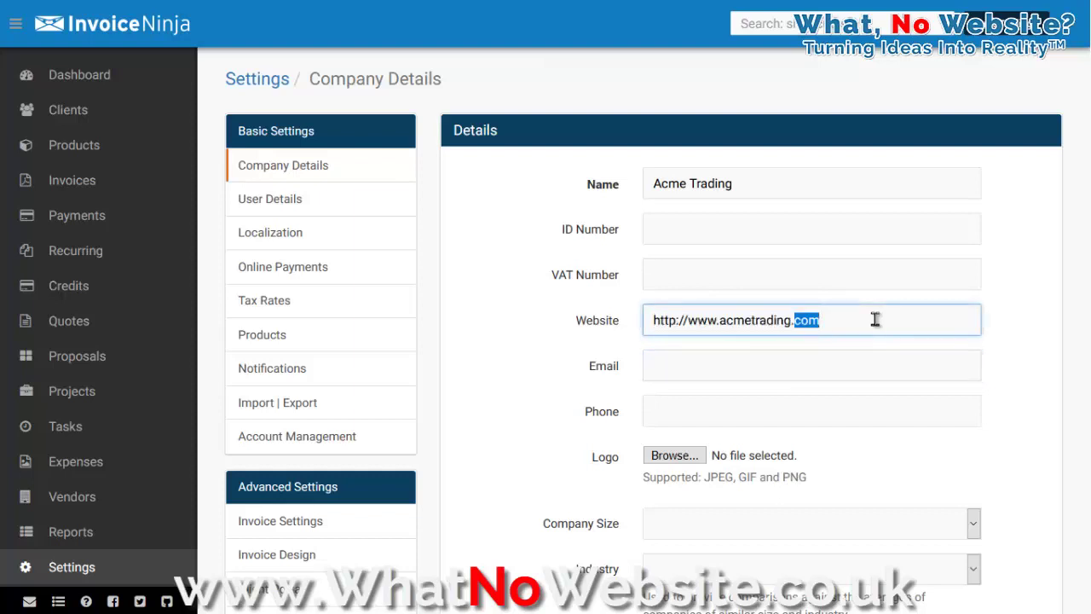
key(Tab)
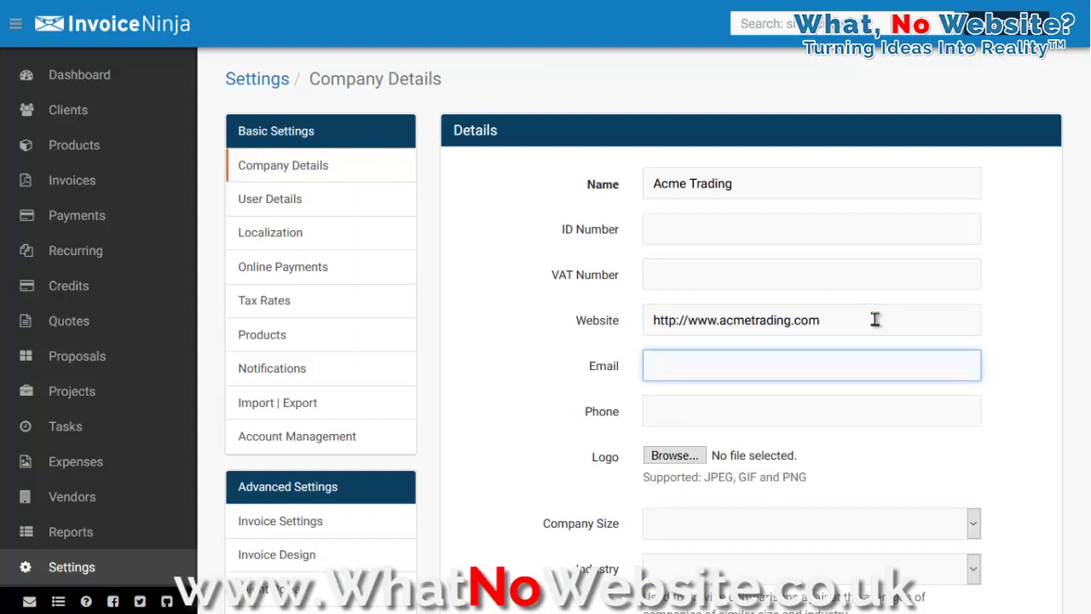
text(info@N)
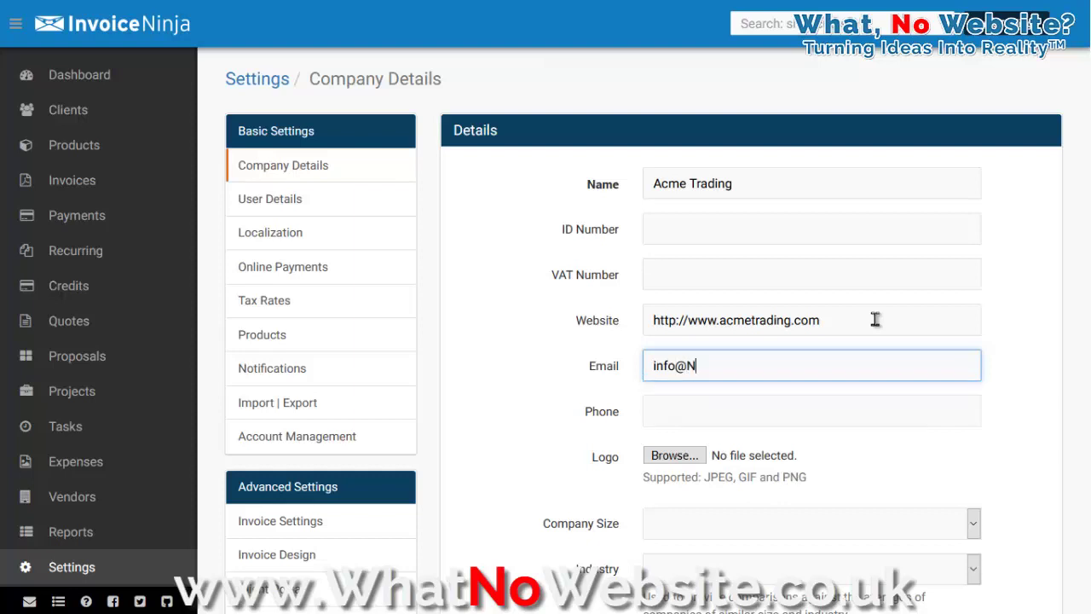
key(ctrl+v)
key(Tab)
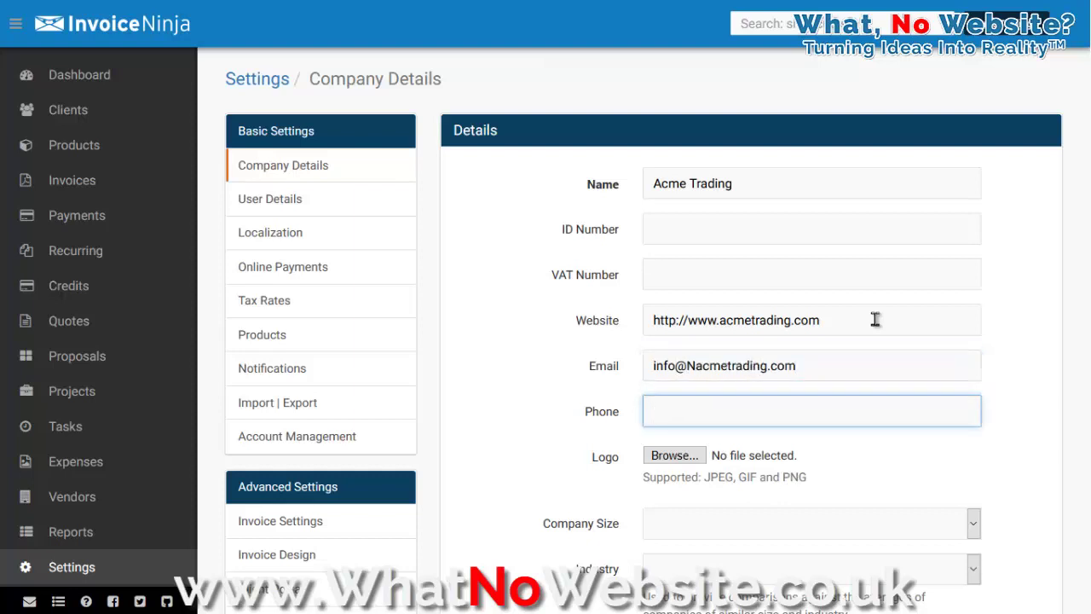
Enter the company's phone number in the company details
text(+44 52)
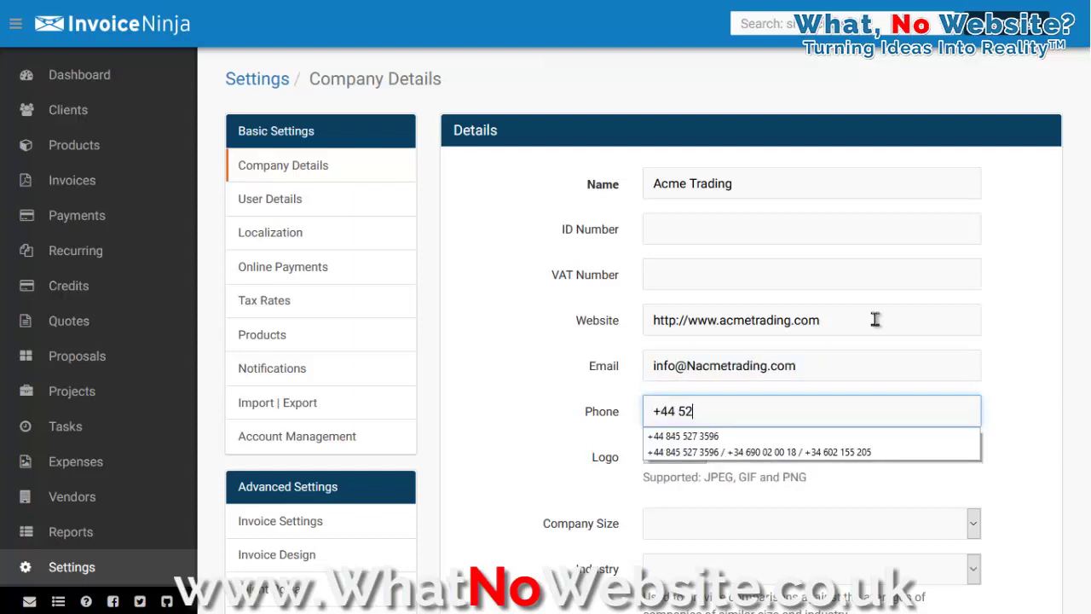
text(5 3569)
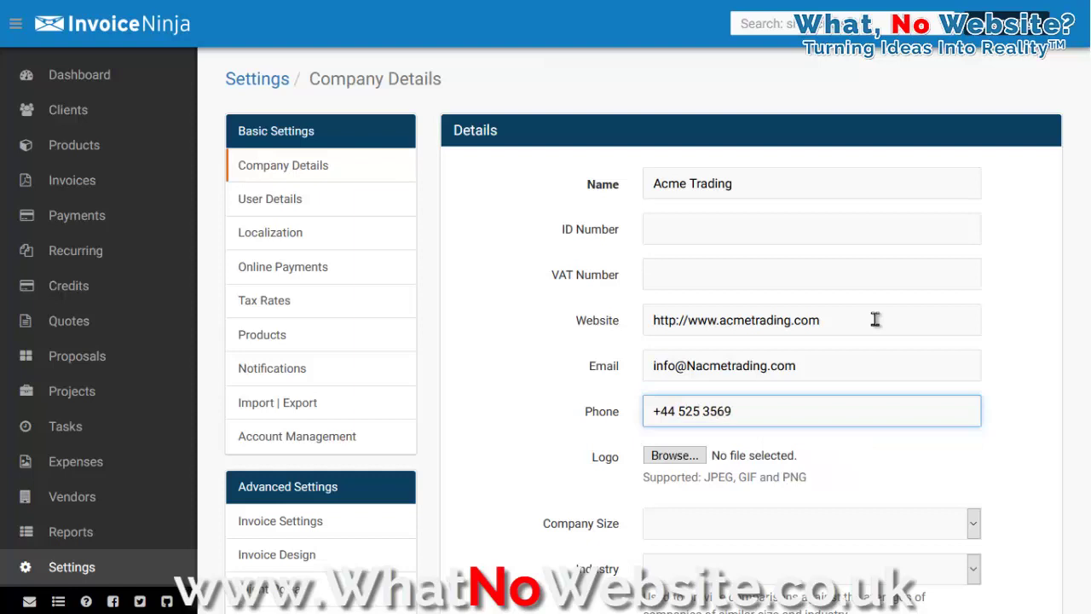
key(Tab)
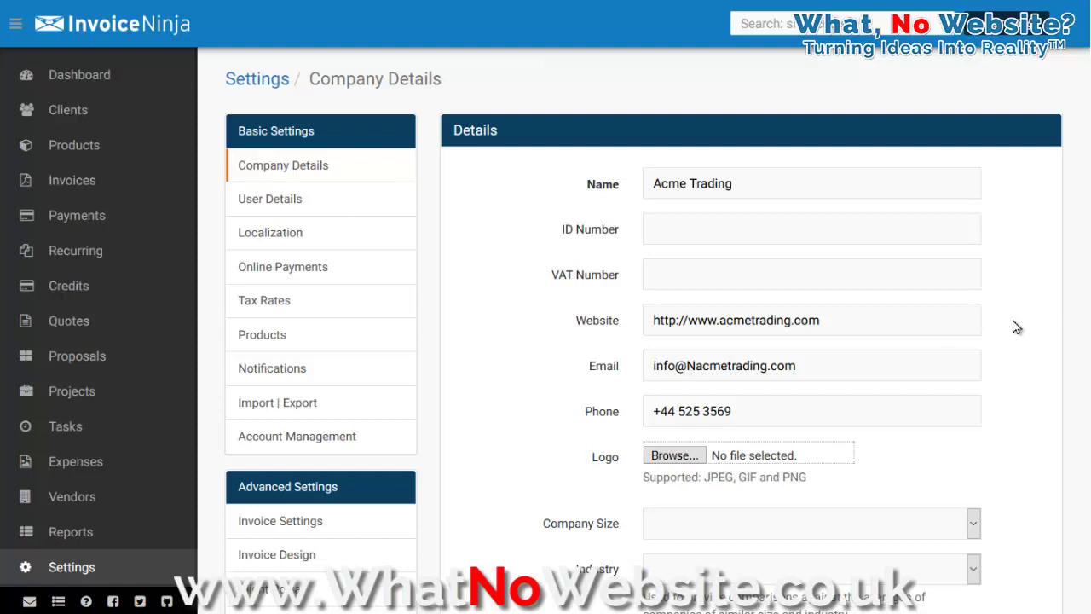
Set the company size to 1 - 3 and the industry to Communications
scroll(1016, 328, down, 1)
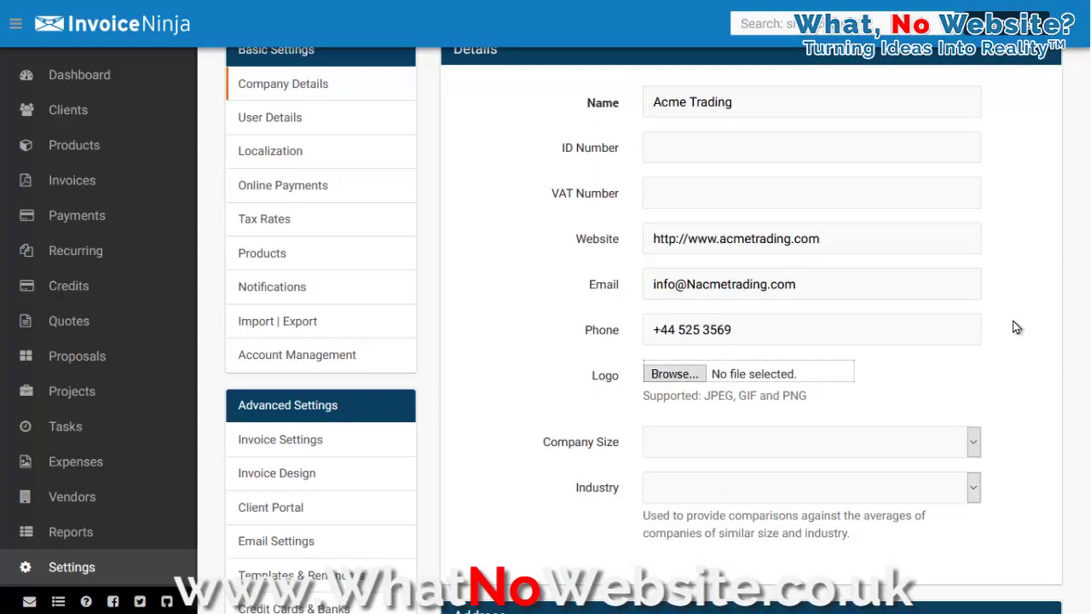
scroll(1016, 327, down, 1)
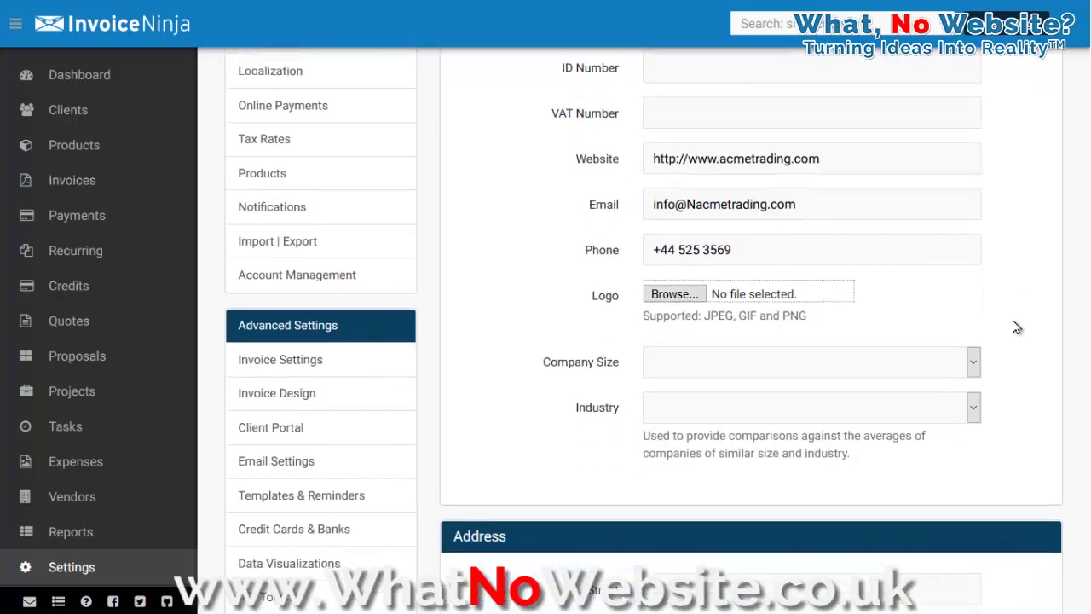
click(974, 364)
click(792, 410)
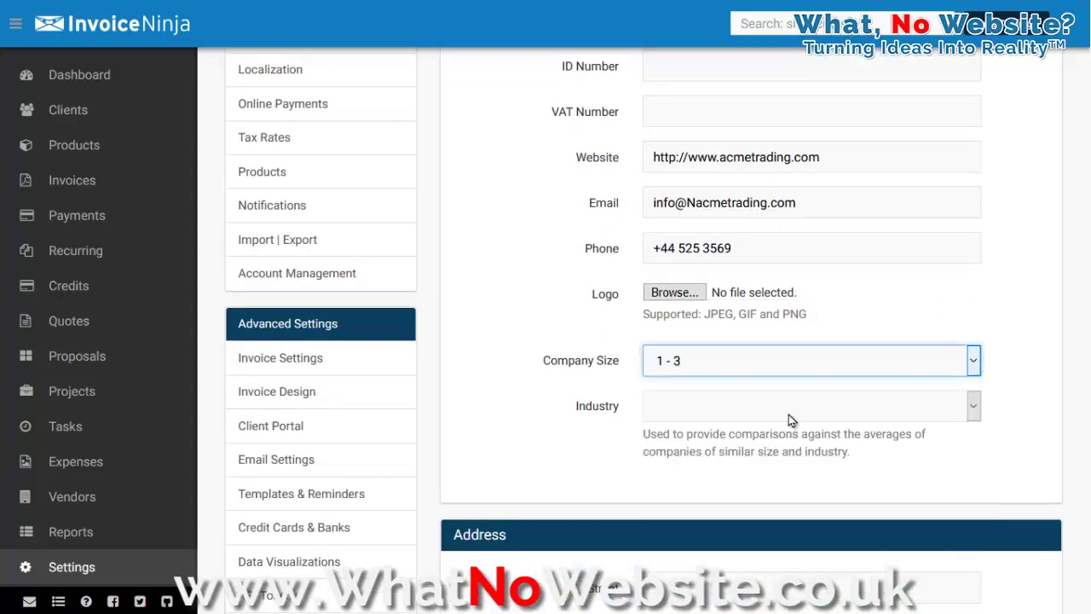
click(816, 411)
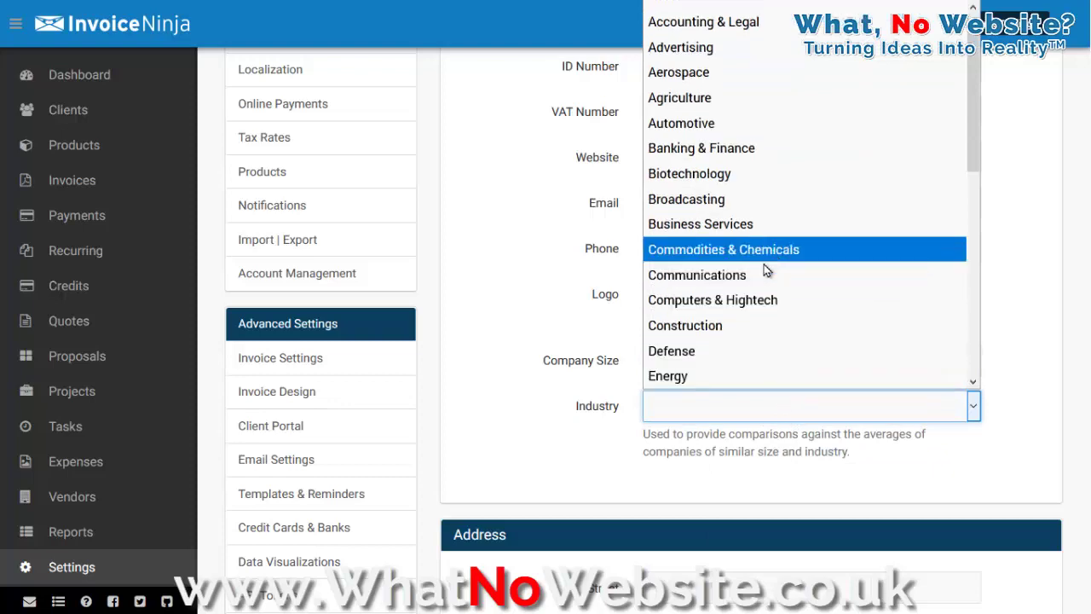
click(767, 275)
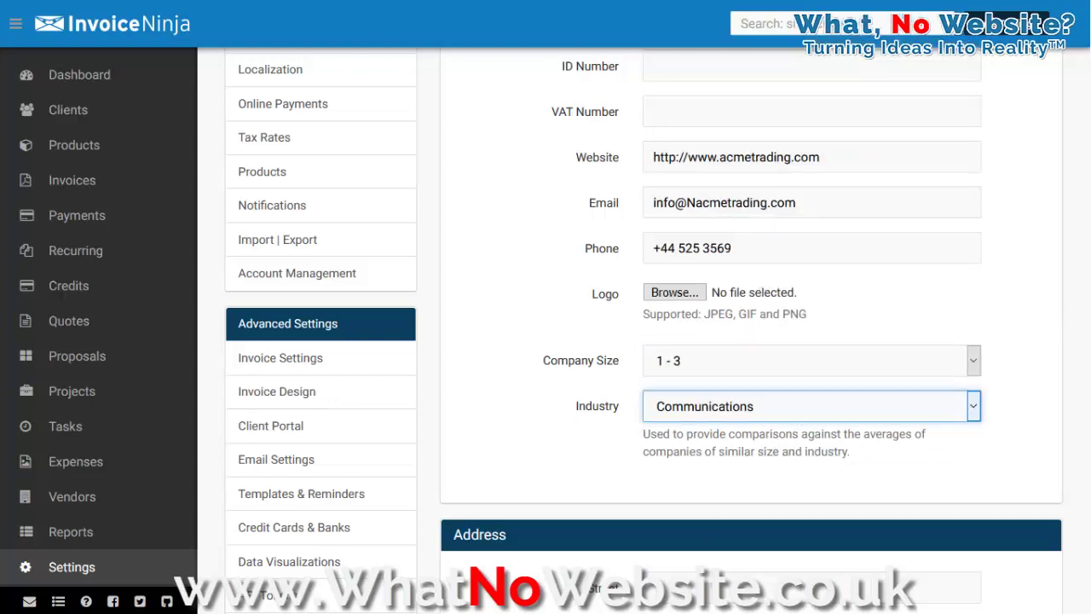
Enter the company's street address and fill the Apt/Suite field with the town name
scroll(750, 341, down, 3)
scroll(1088, 341, down, 2)
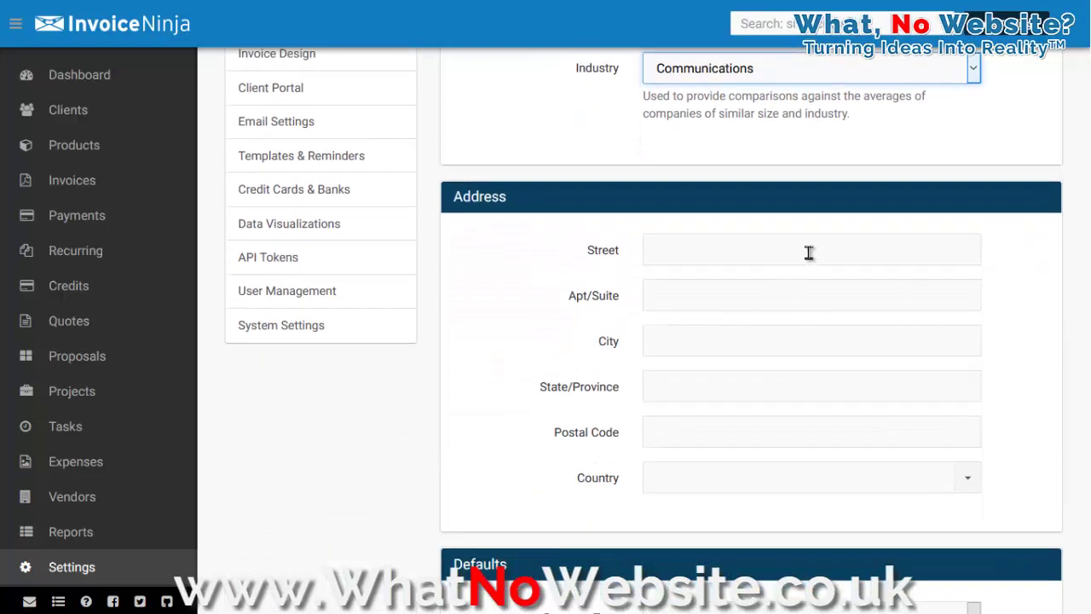
click(775, 241)
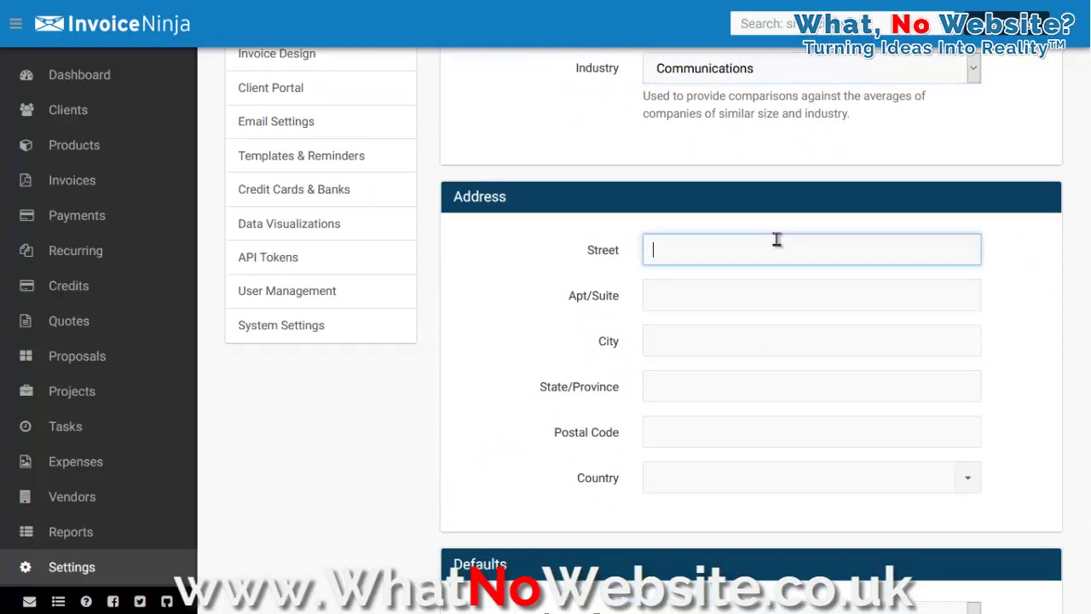
text(1 Any Street)
key(Tab)
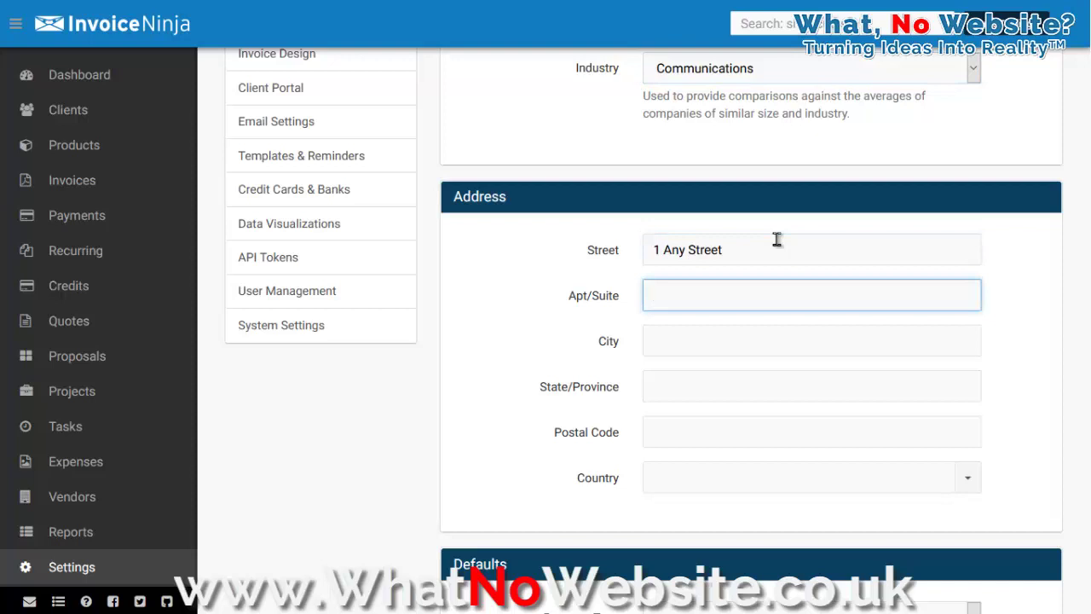
text(Any Towen)
key(Delete)
key(Tab)
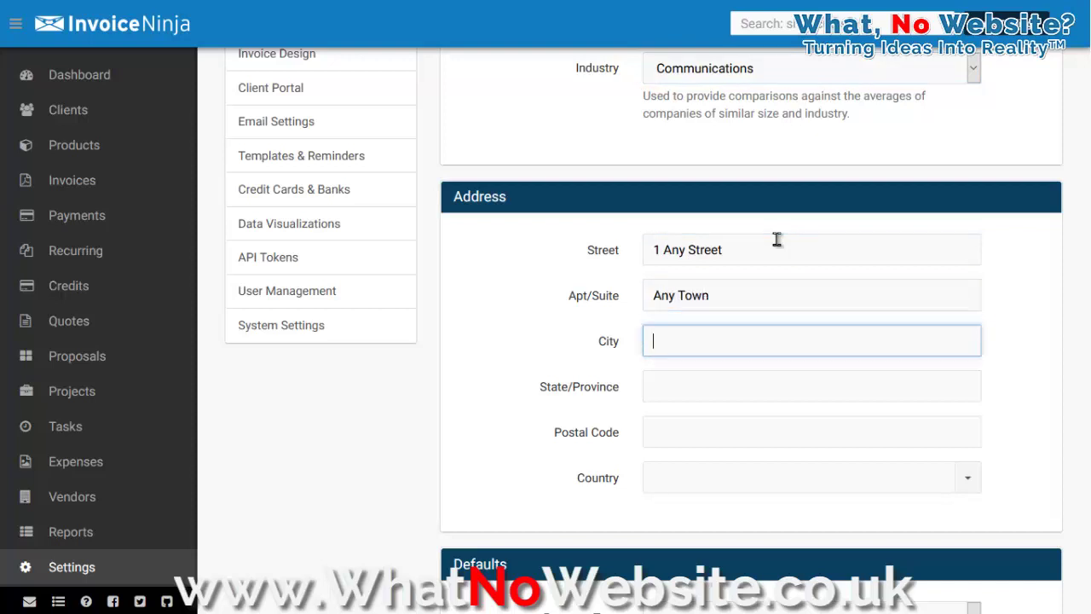
Move the town name from the Apt/Suite field to the City field and fill in the state or province
key(shift+Tab)
key(ctrl+x)
key(Tab)
key(ctrl+v)
key(Tab)
text(Anywhere)
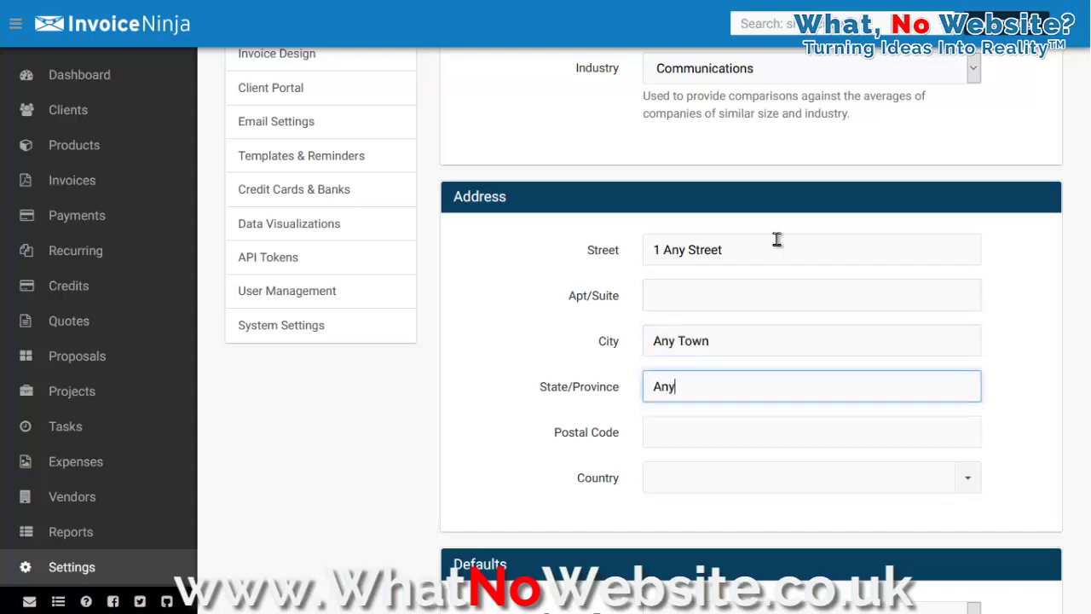
key(Tab)
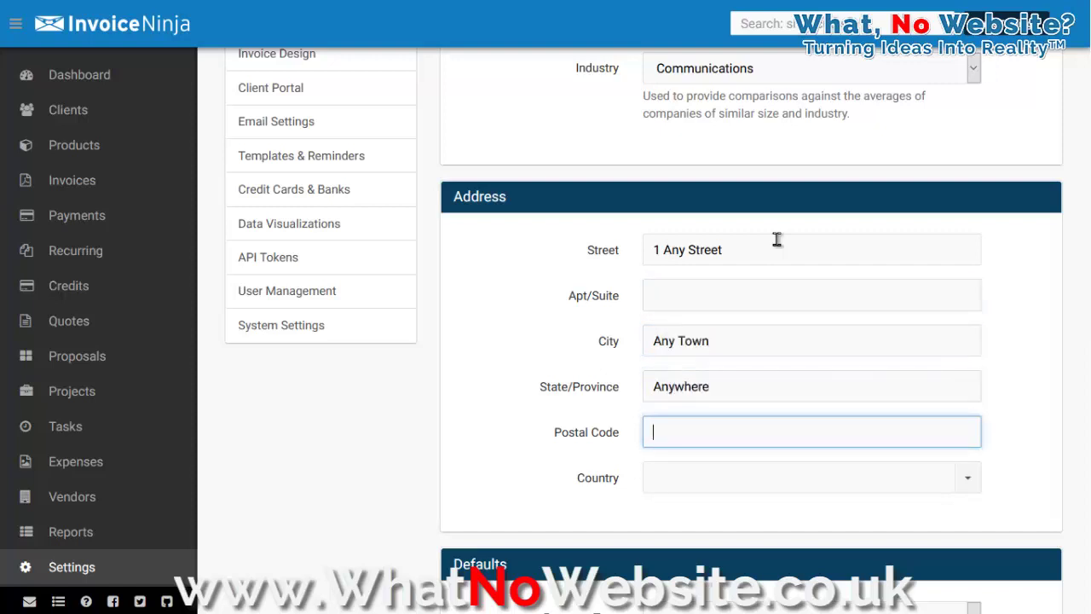
Enter the company's postal code and choose United Kingdom as the country
text(AA11 2BB)
key(Tab)
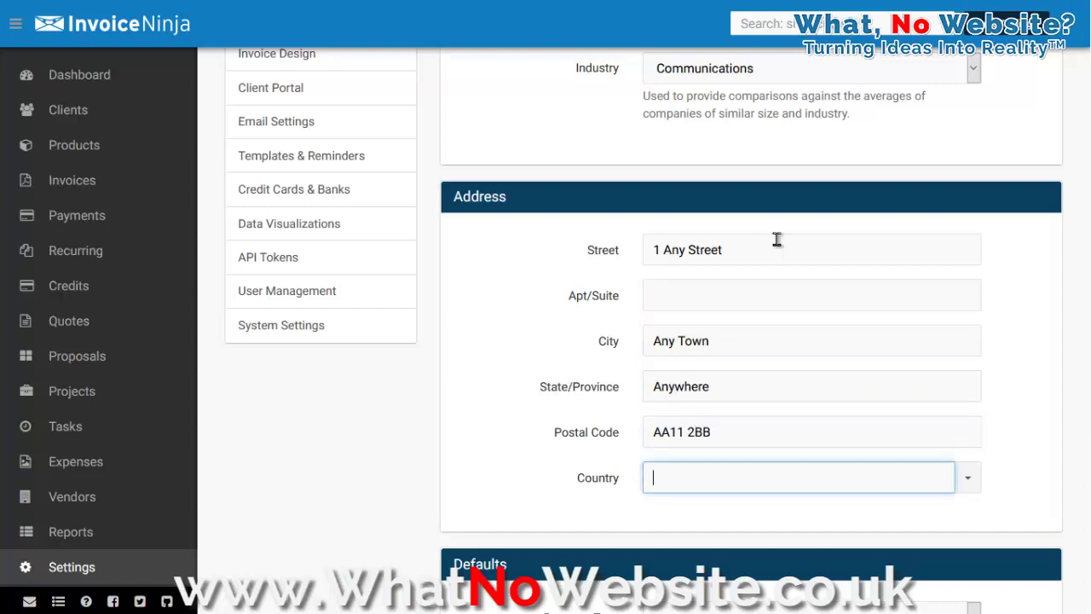
text(UK)
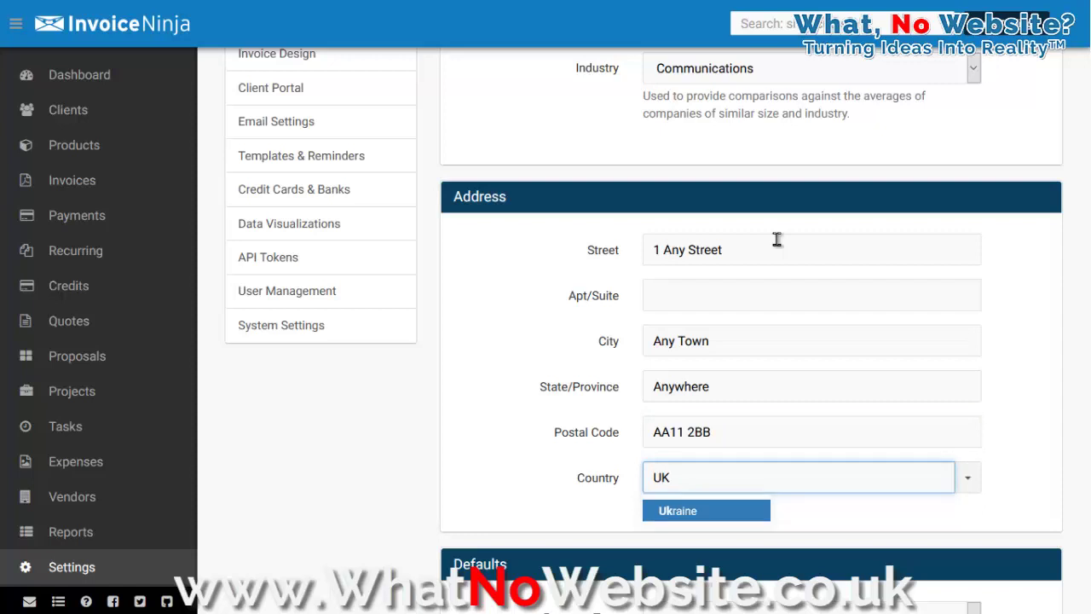
key(BackSpace)
text(nited)
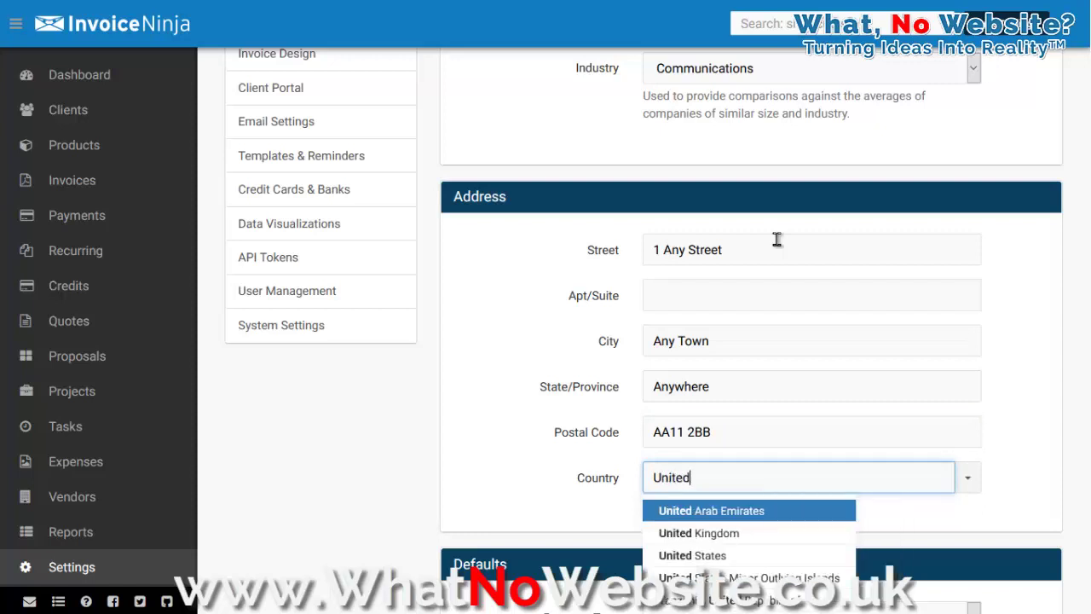
key(Down)
key(Return)
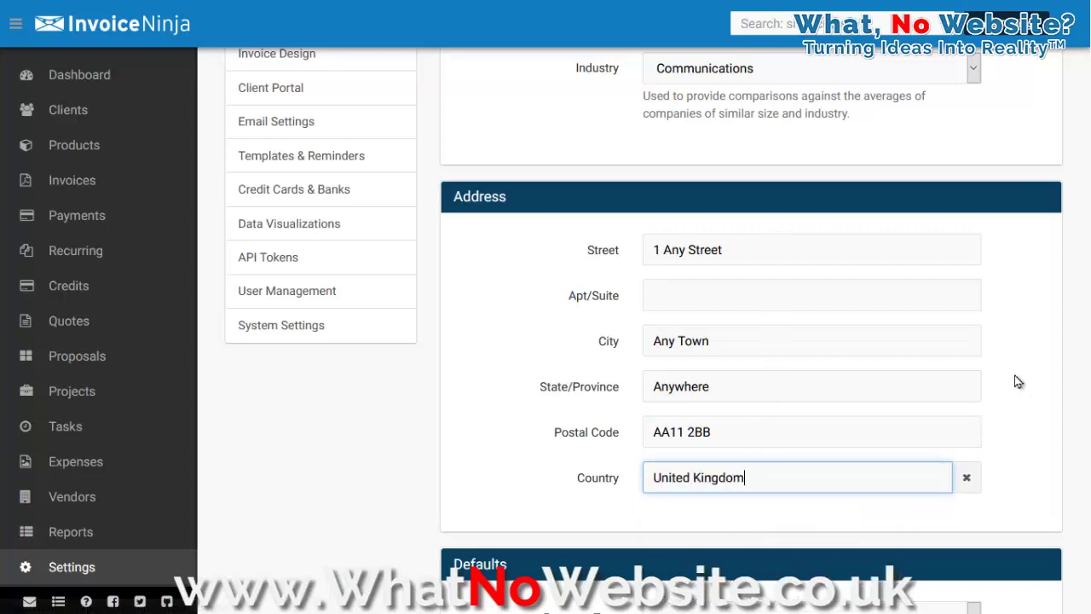
Set the default payment type to Bank Transfer and the payment terms to Net 7, and save the company details
scroll(1018, 381, down, 5)
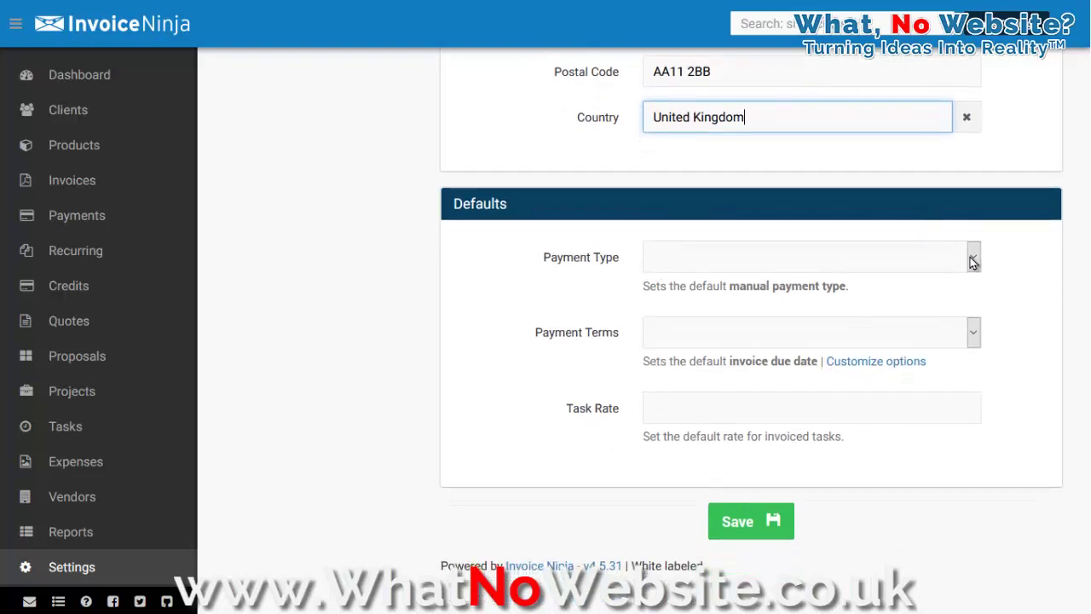
click(974, 260)
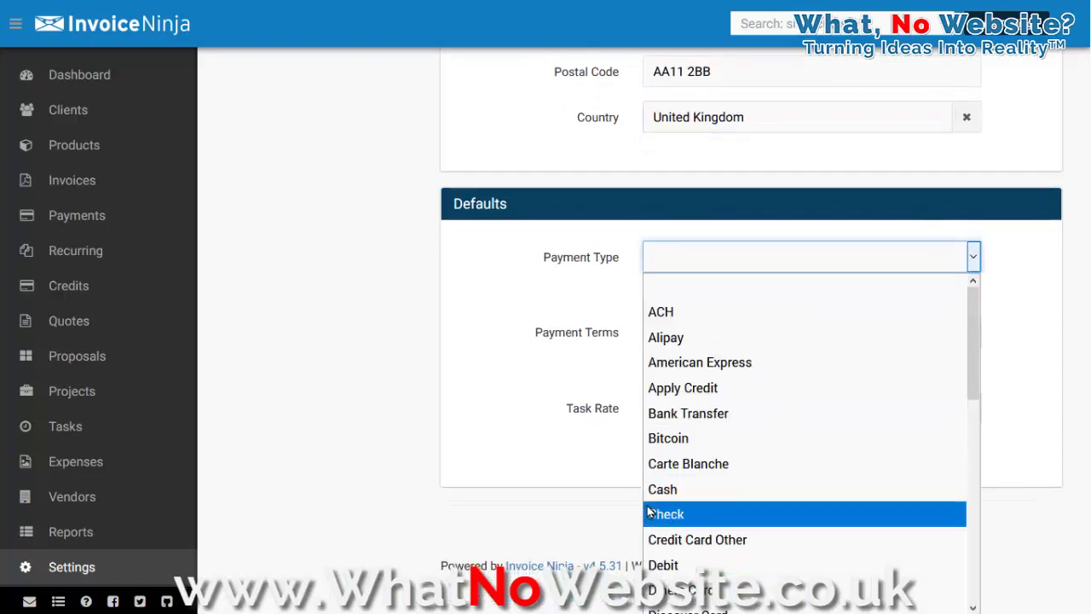
click(705, 415)
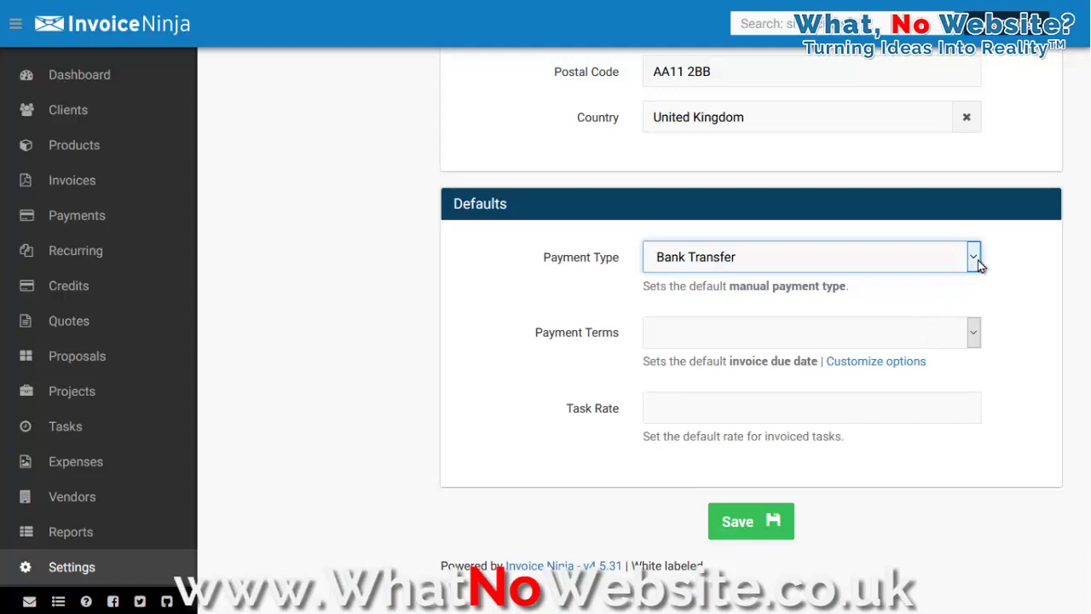
click(976, 331)
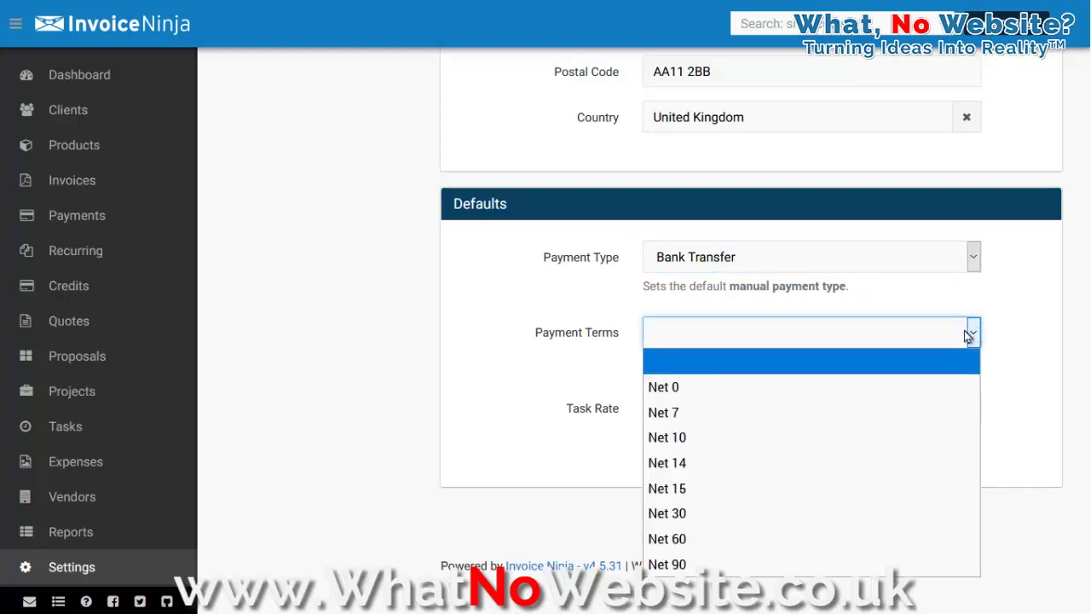
click(760, 415)
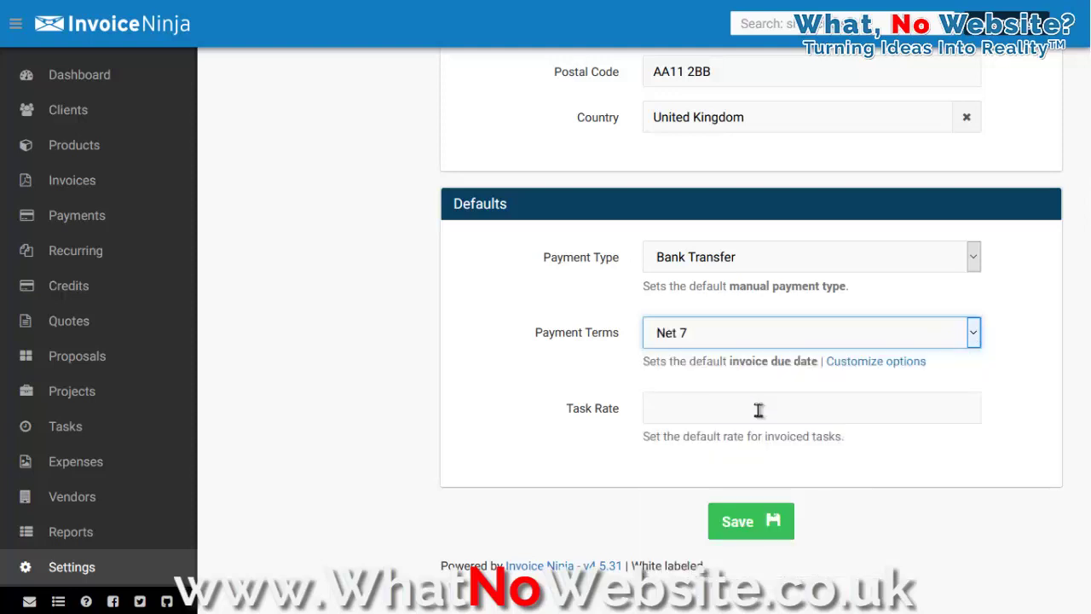
click(769, 523)
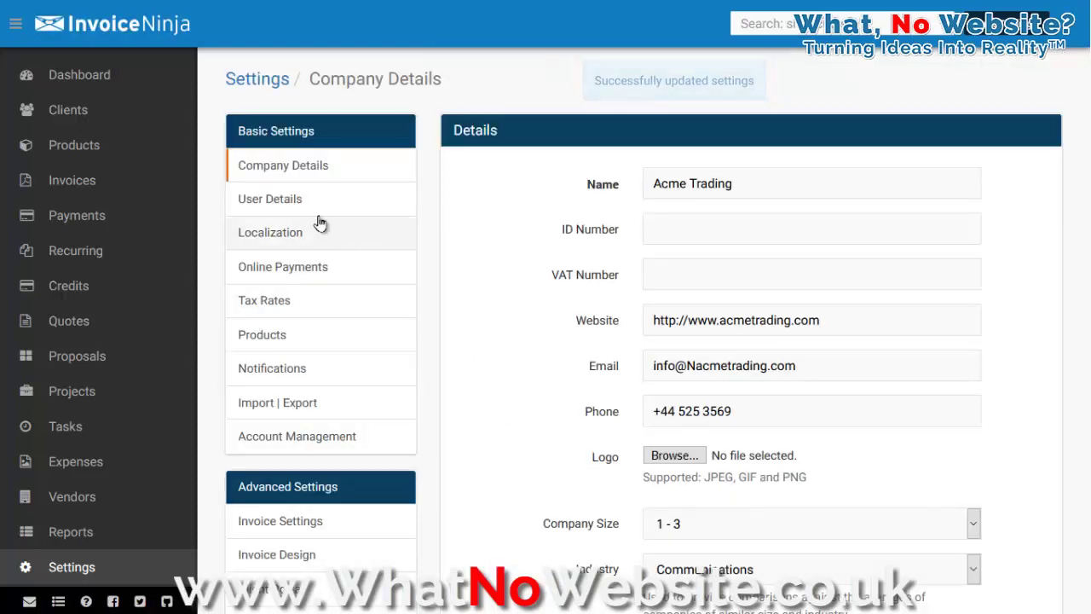
Look in on the user details, leave them without saving, and set the currency to British Pound in the Localization settings
click(294, 209)
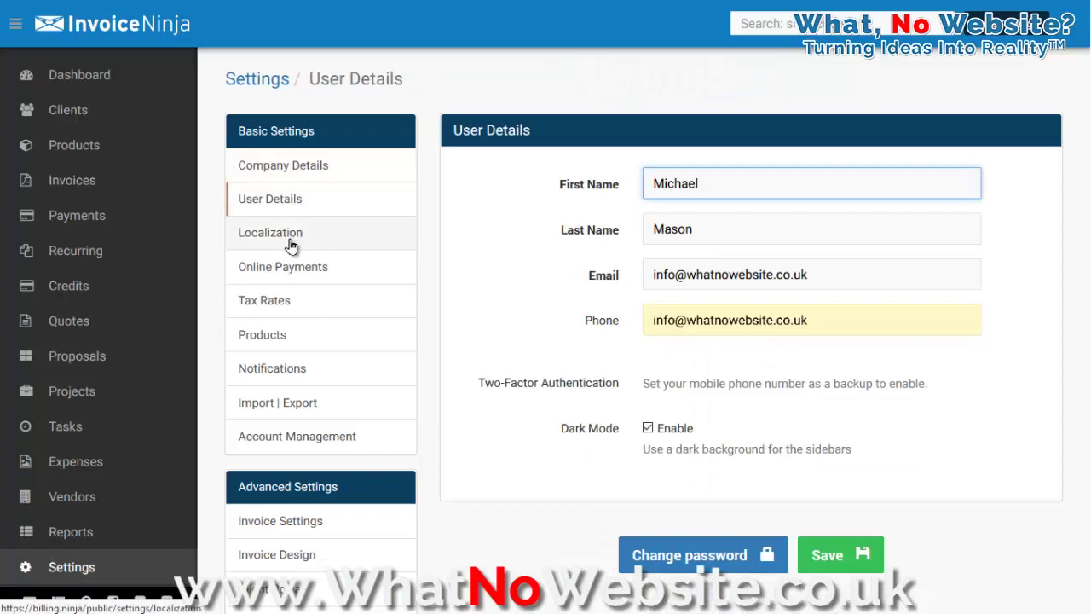
click(291, 245)
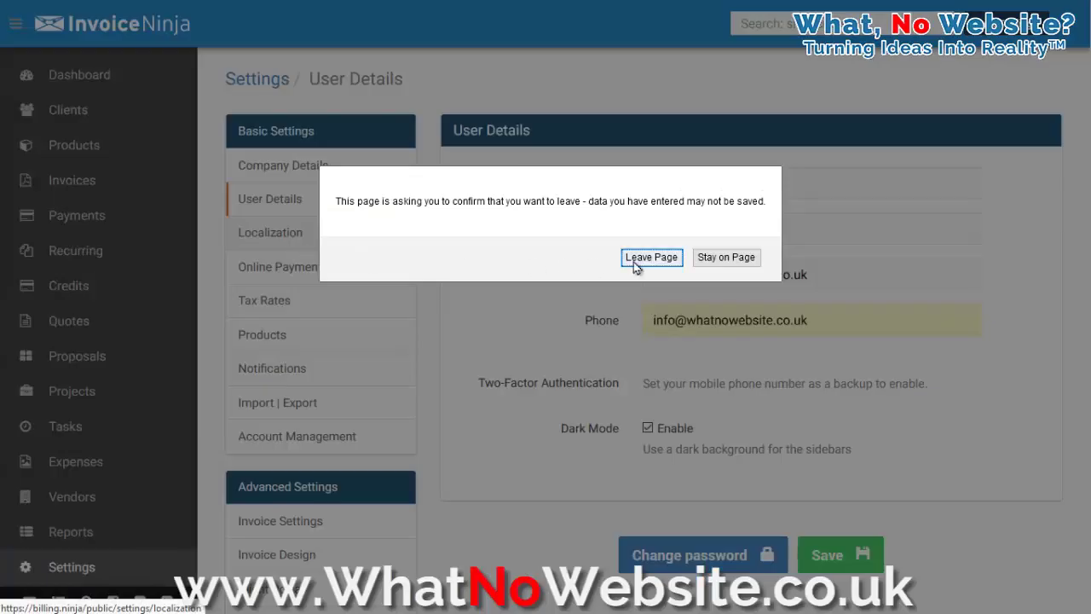
click(634, 261)
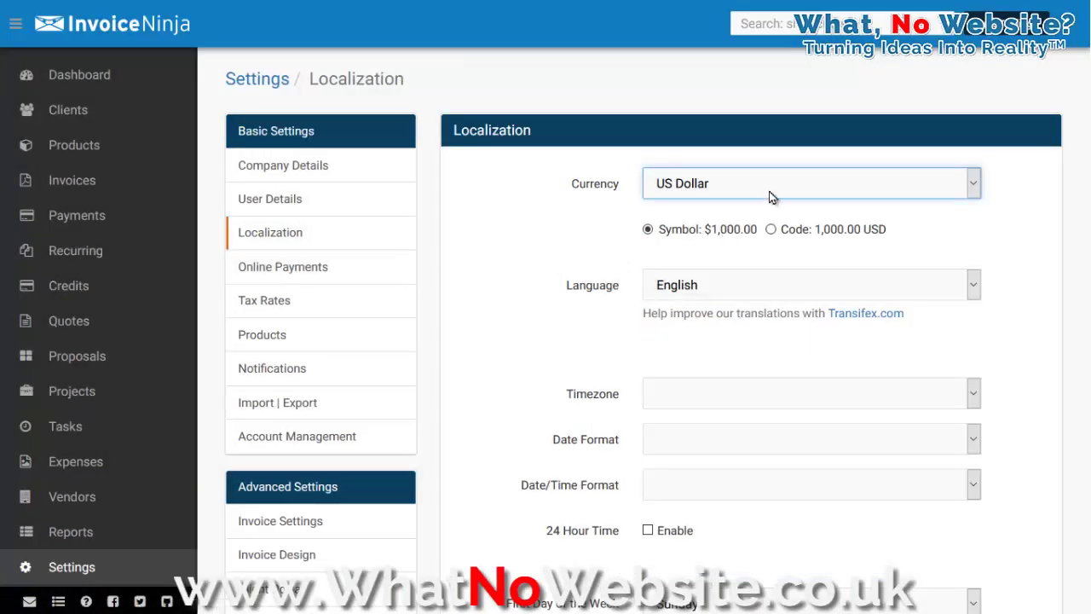
click(768, 191)
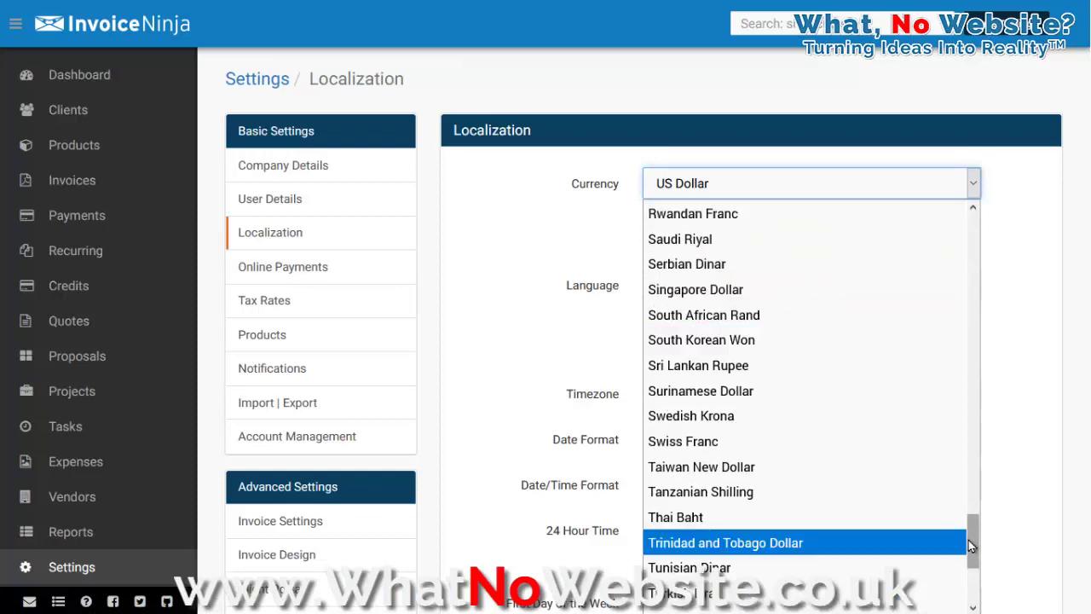
drag(970, 541, 978, 278)
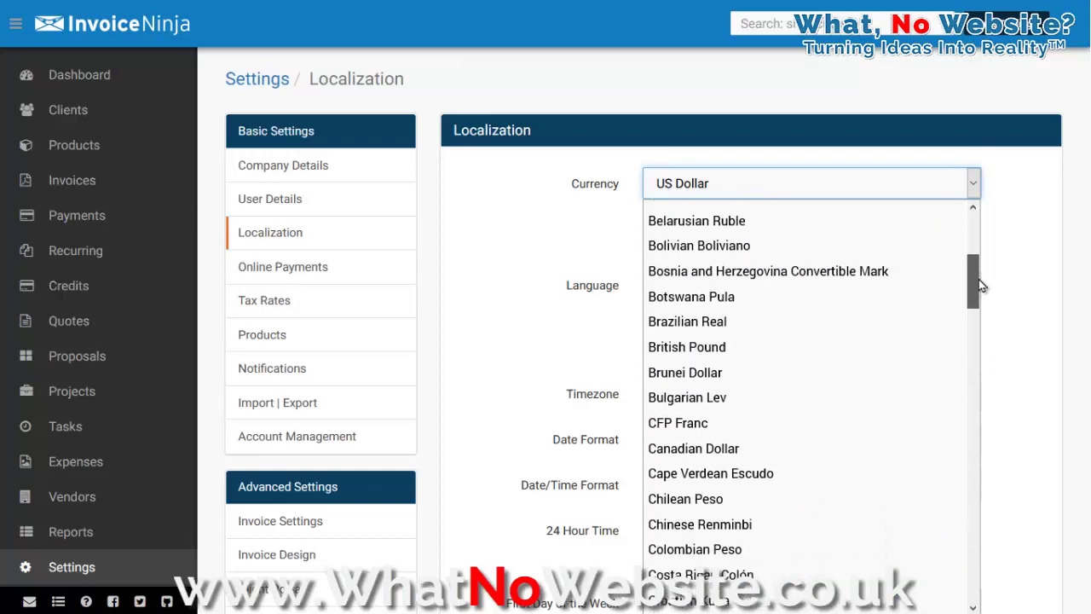
click(807, 347)
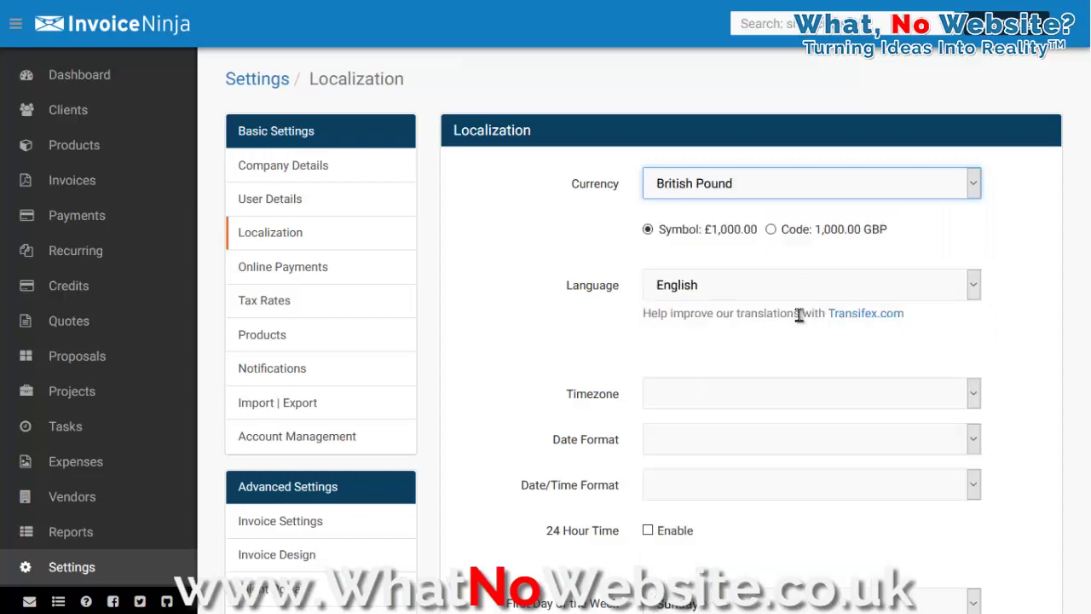
Set the localization timezone to (GMT) London
scroll(1043, 292, down, 2)
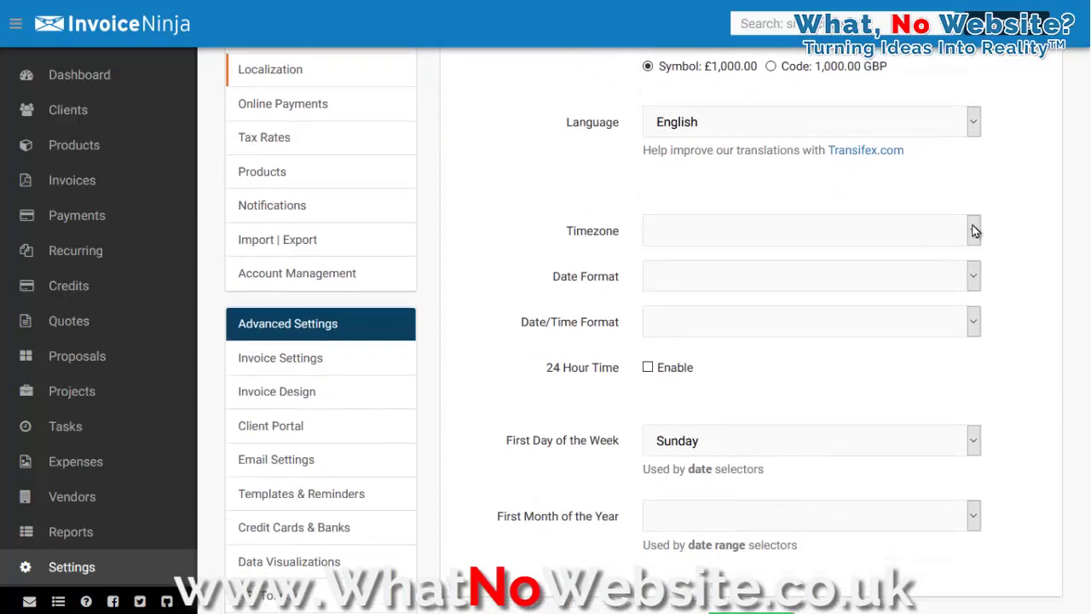
click(974, 232)
drag(975, 281, 949, 367)
click(795, 379)
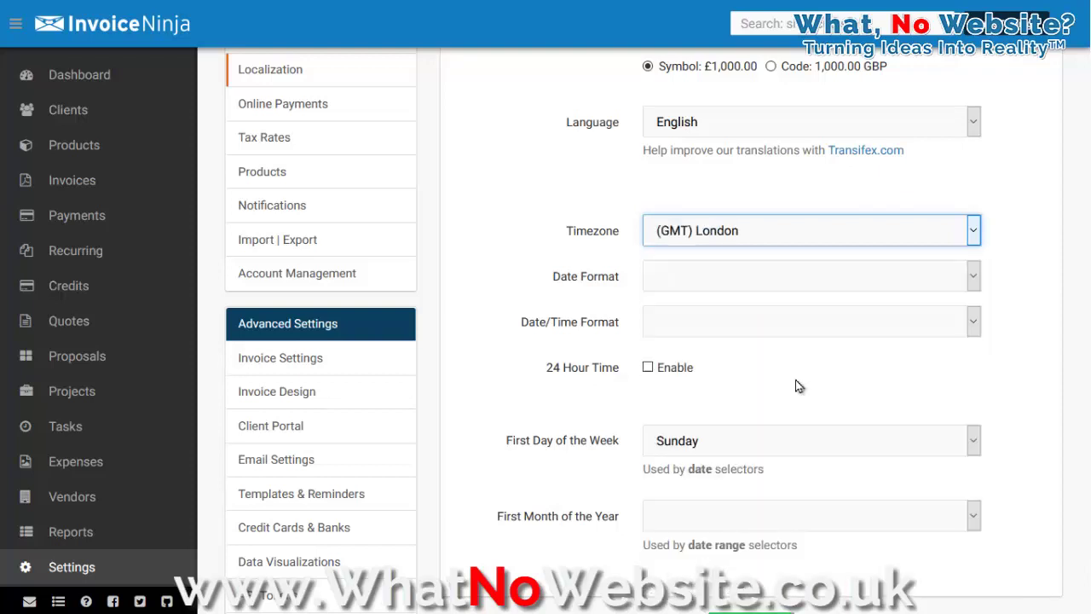
Set the date format to 31-Dec-2021 and the date/time format to 31-Dec-2021 12:00 am, with 24 hour time enabled
click(976, 275)
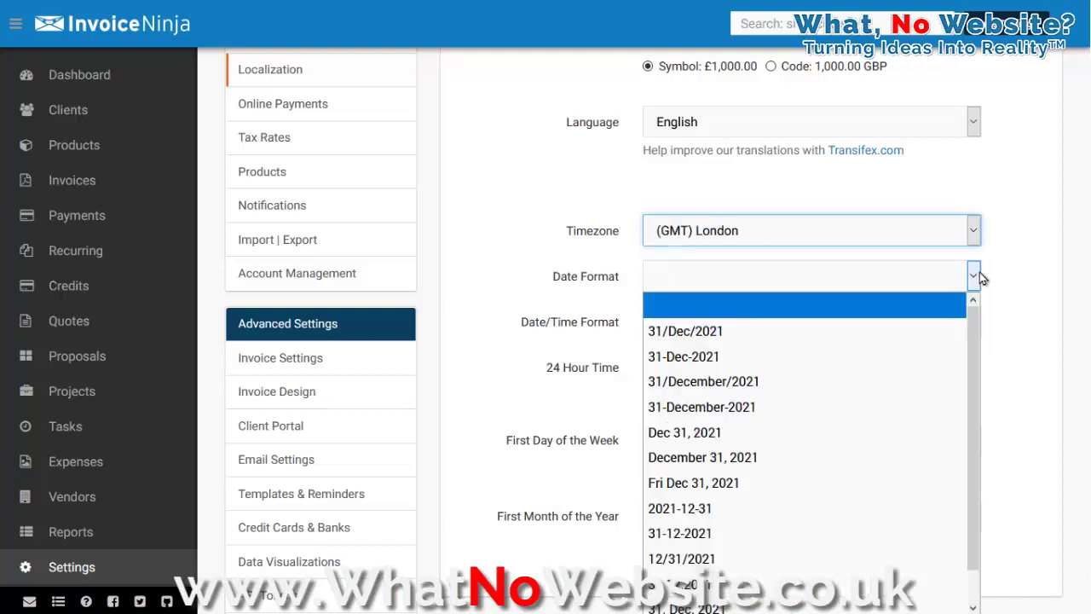
click(754, 359)
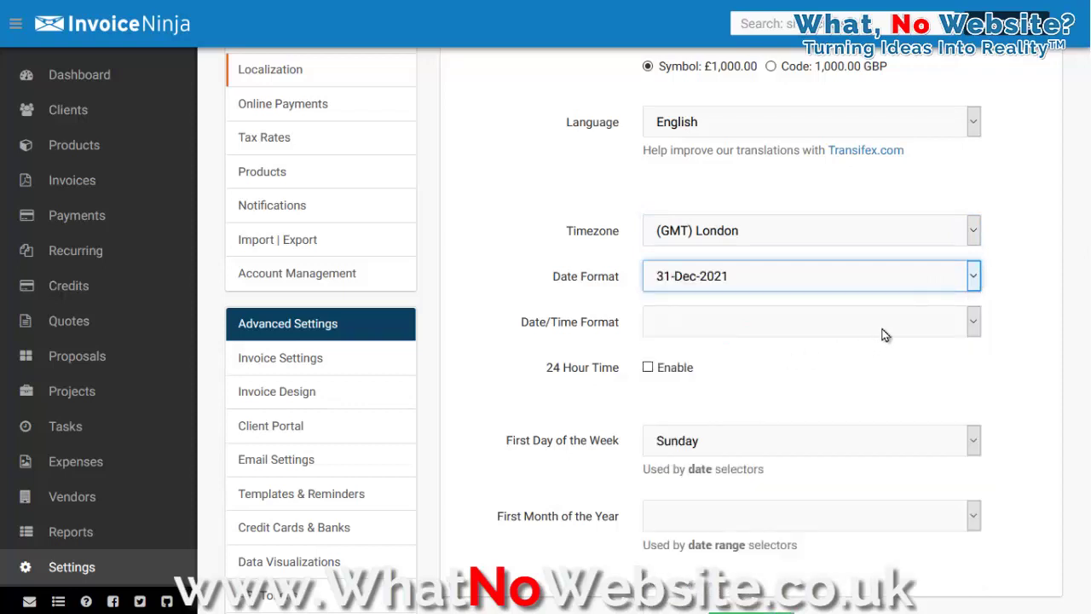
click(973, 321)
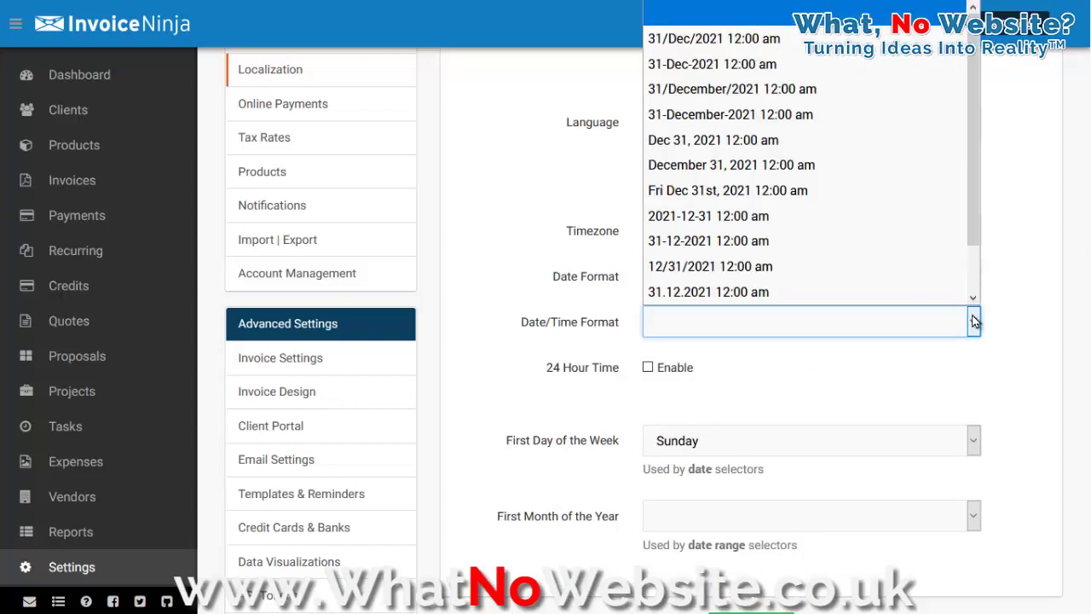
click(781, 73)
click(649, 368)
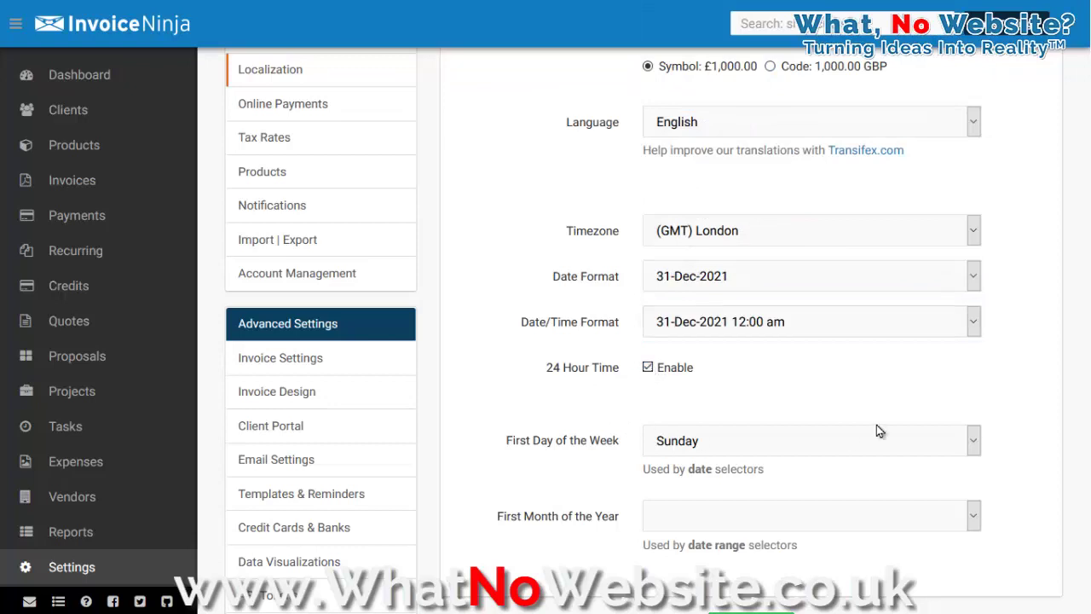
Set the first day of the week to Monday and the first month to January, and save the localization settings
click(892, 443)
click(690, 289)
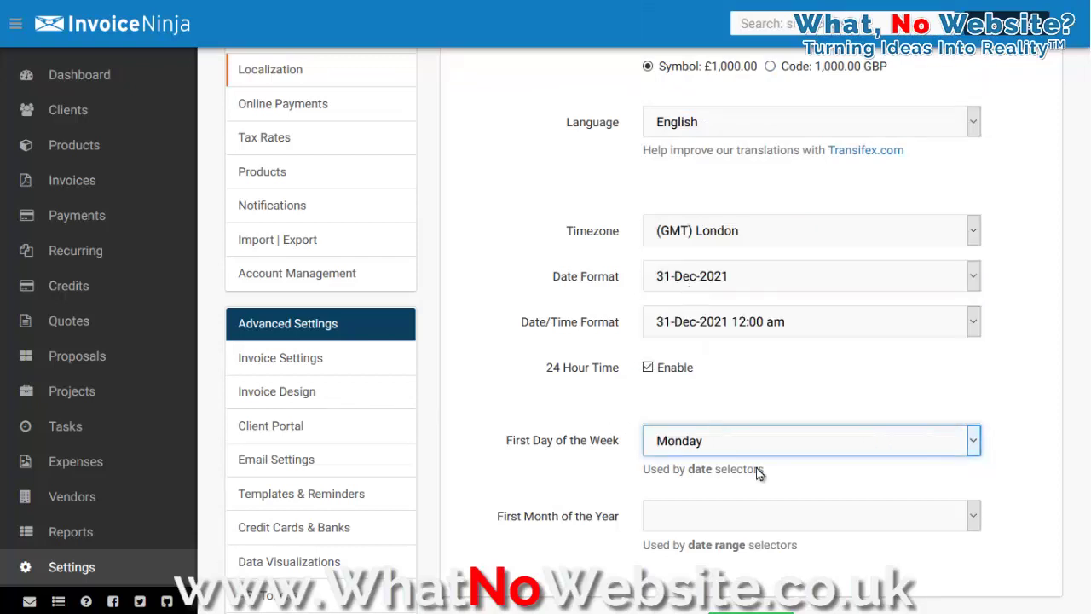
click(802, 514)
click(672, 208)
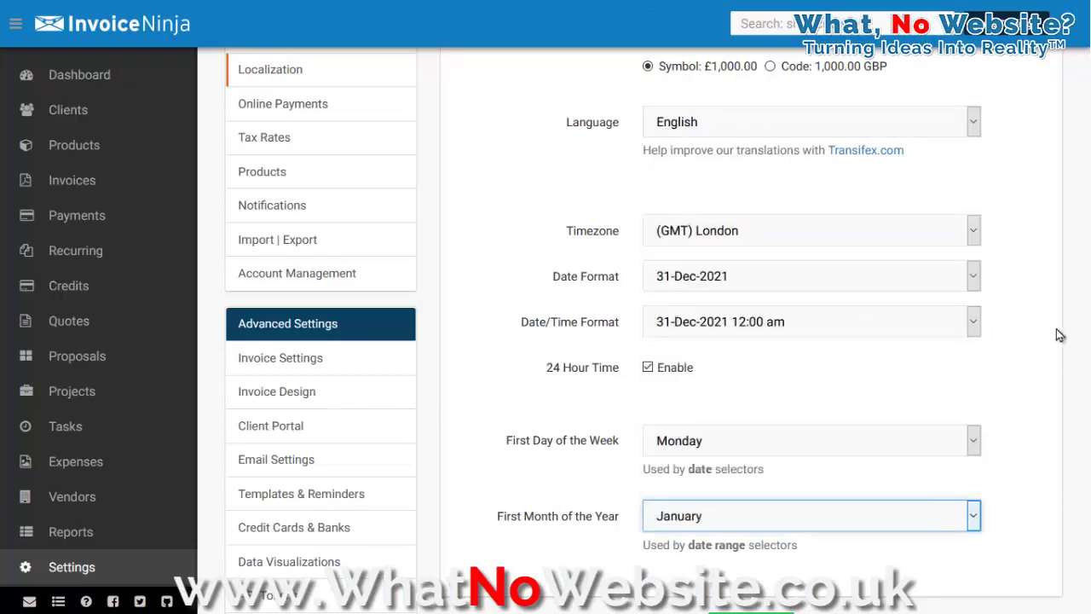
scroll(1049, 336, down, 2)
click(753, 516)
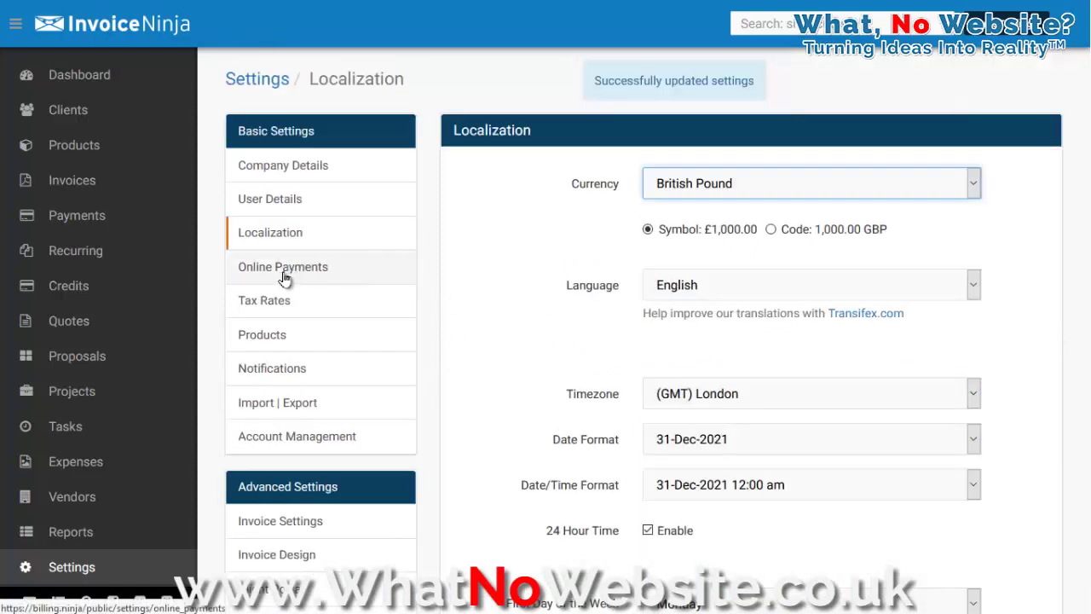
Review the Token Billing choices in the Online Payments settings and keep Always
click(284, 272)
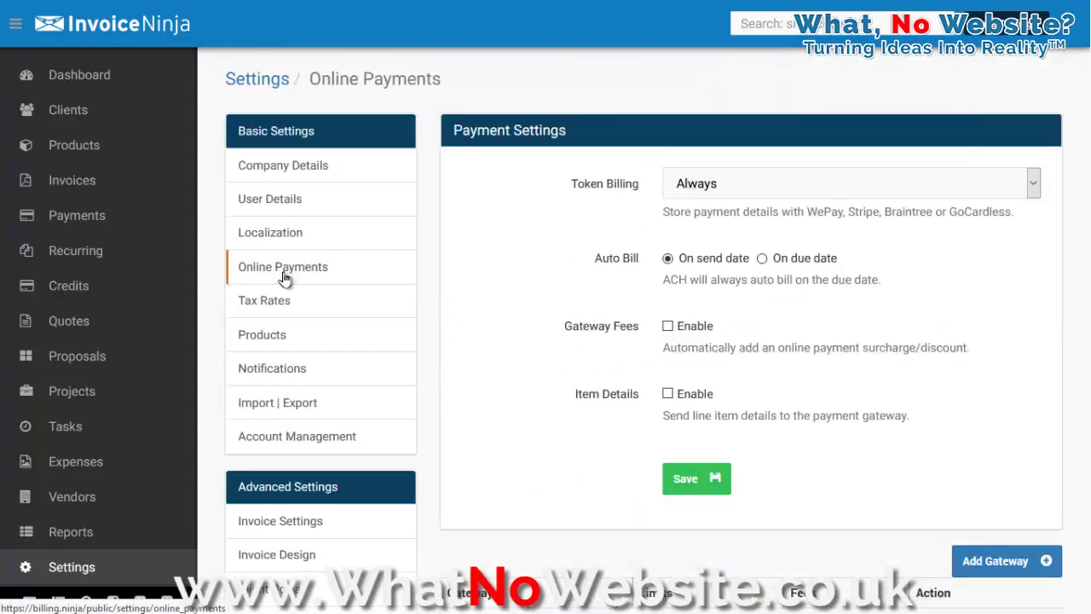
click(752, 185)
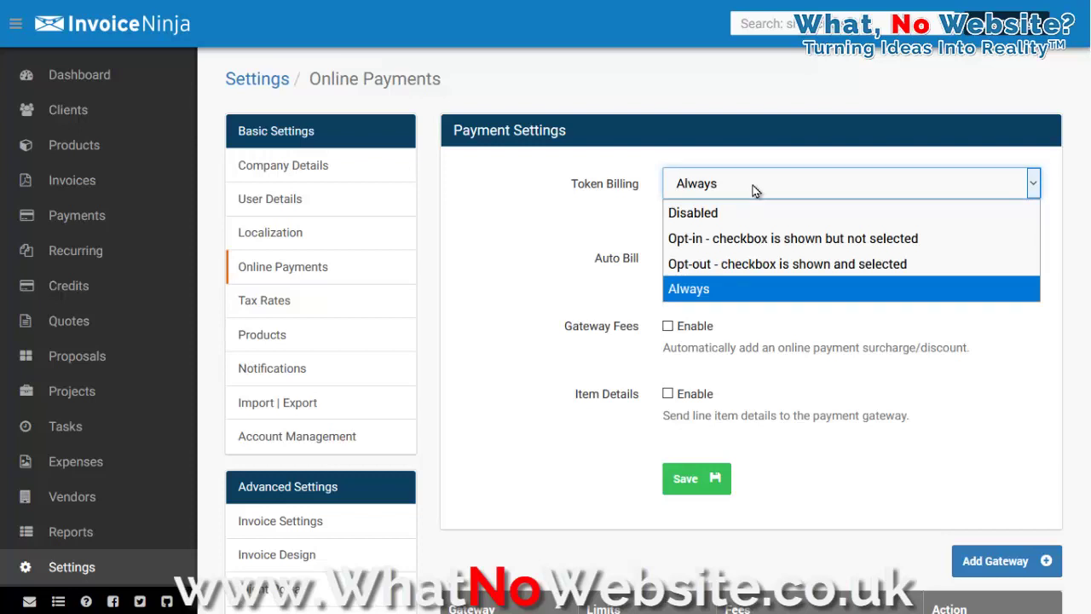
click(692, 290)
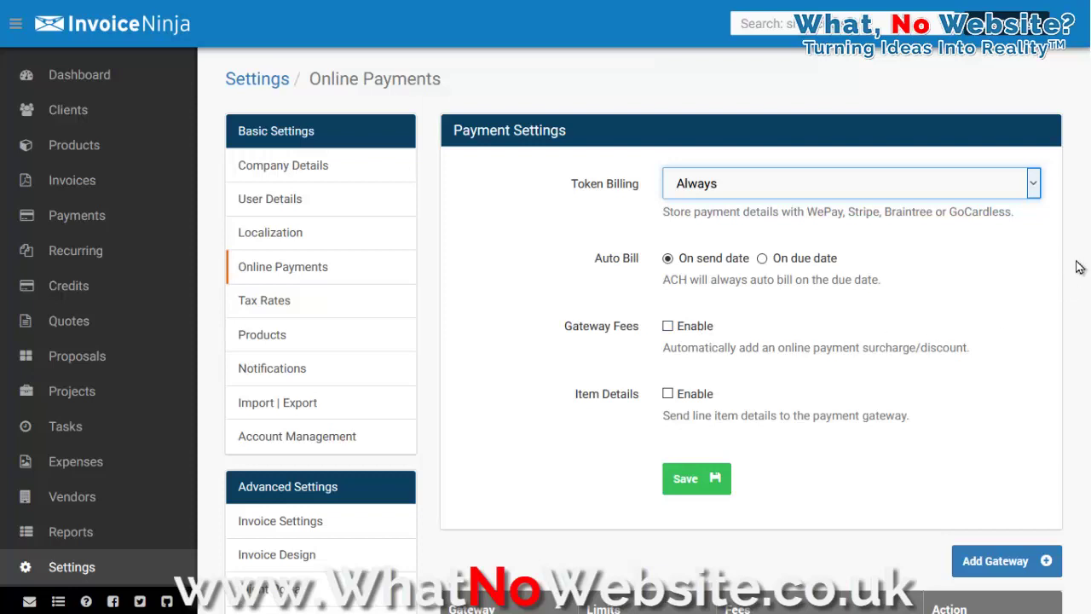
Start adding a Stripe payment gateway with Visa and Master Card as the accepted card logos
scroll(1074, 267, down, 3)
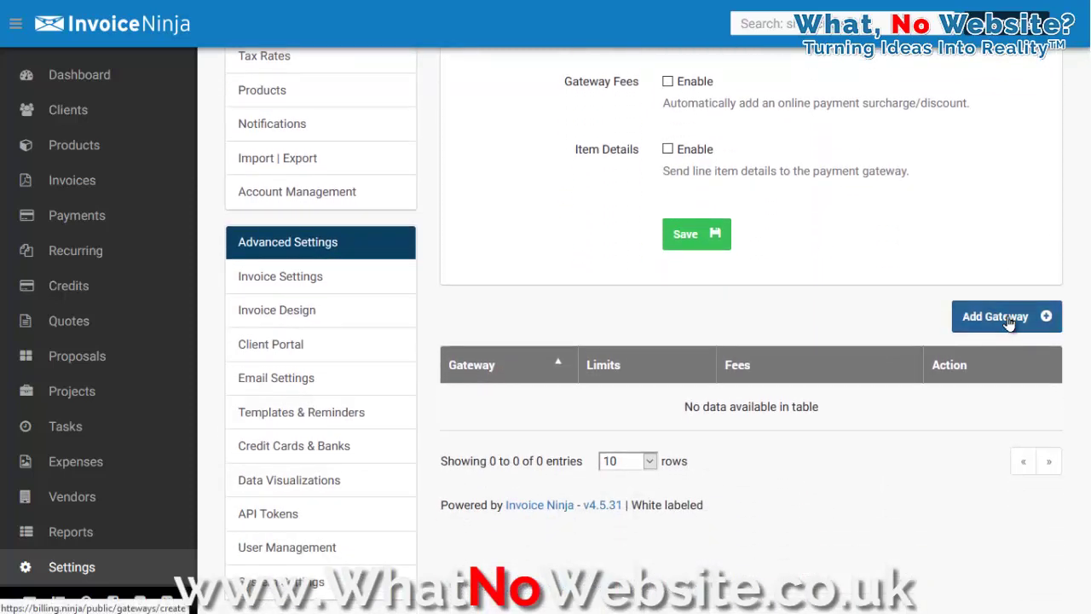
click(1008, 319)
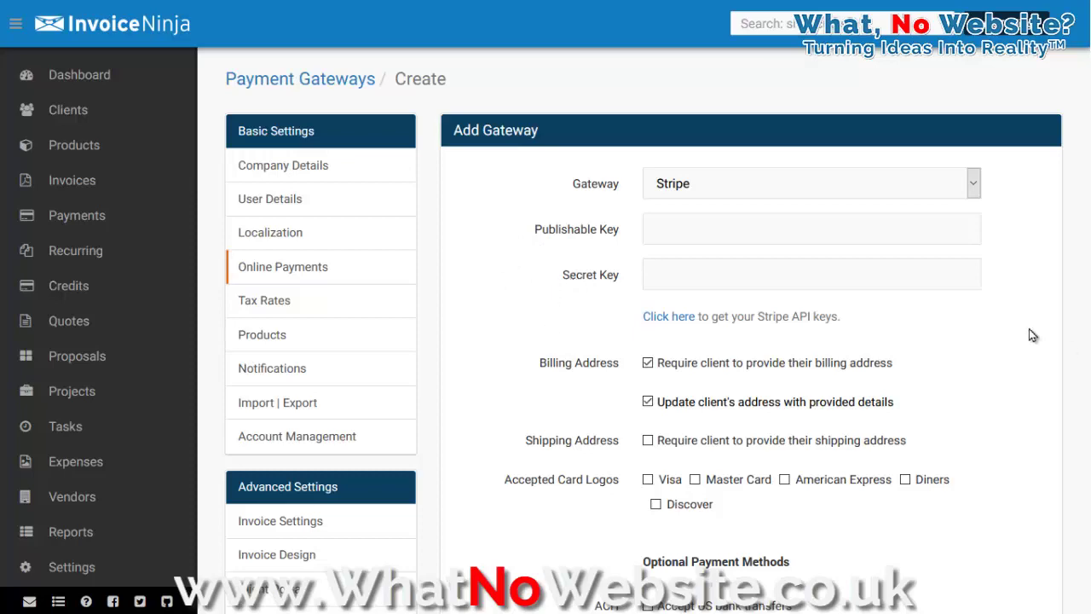
scroll(1029, 338, down, 2)
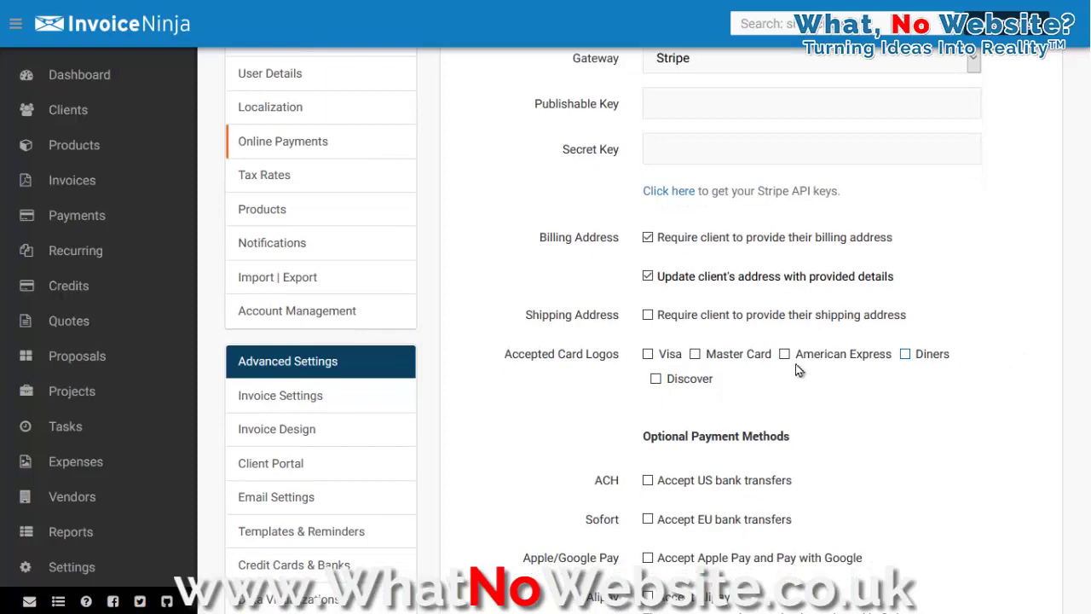
click(672, 358)
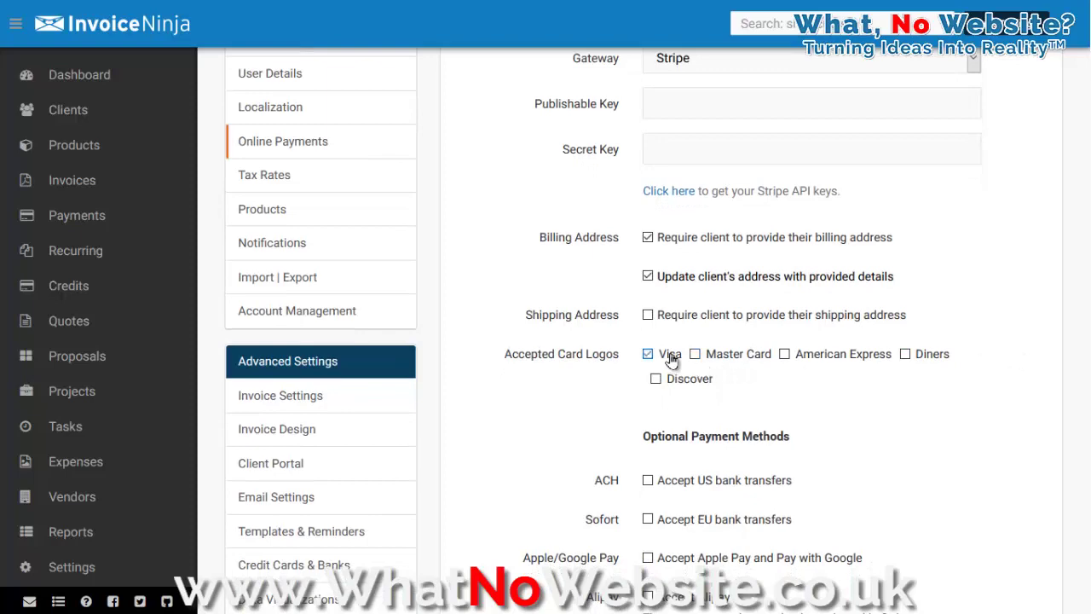
click(719, 360)
Review the Stripe gateway options and try to save the gateway without entering its API keys
scroll(997, 370, down, 2)
scroll(1001, 370, up, 2)
scroll(1002, 370, up, 1)
scroll(1001, 370, down, 1)
scroll(998, 370, down, 1)
scroll(998, 370, up, 3)
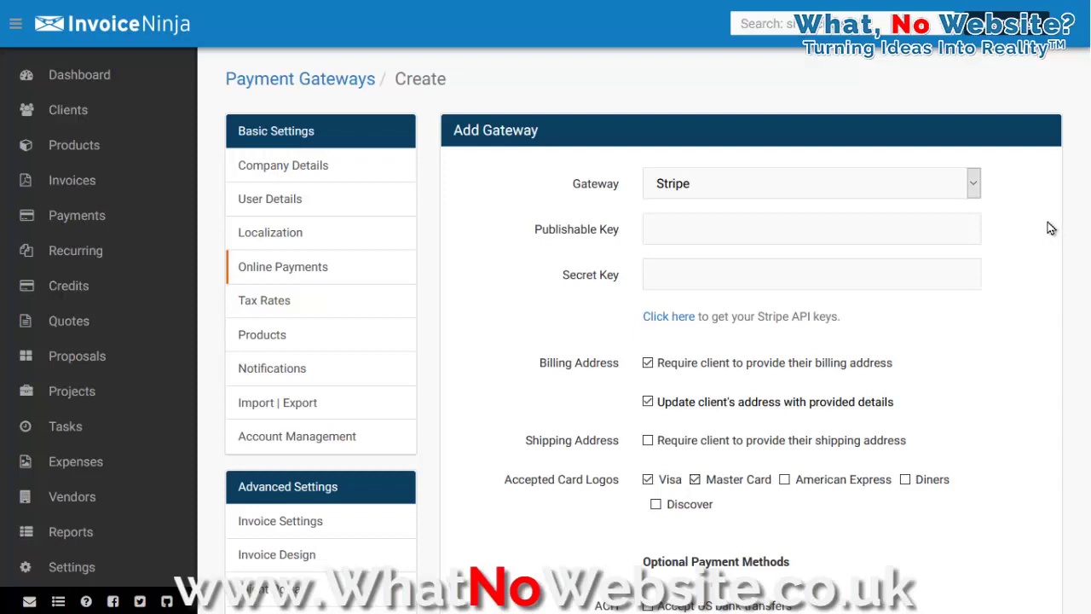
middle_click(1047, 220)
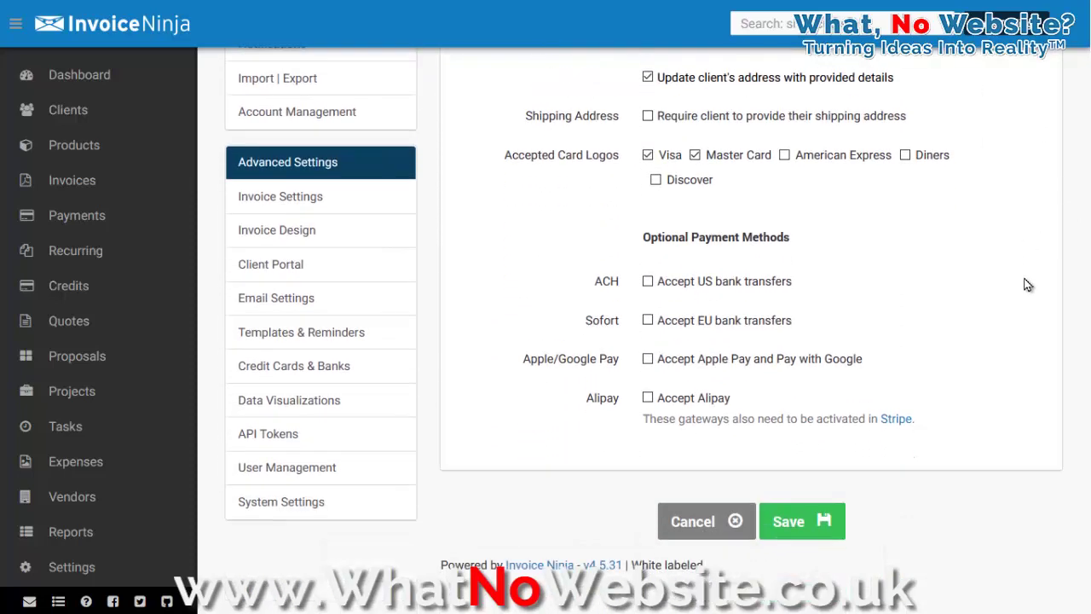
click(811, 530)
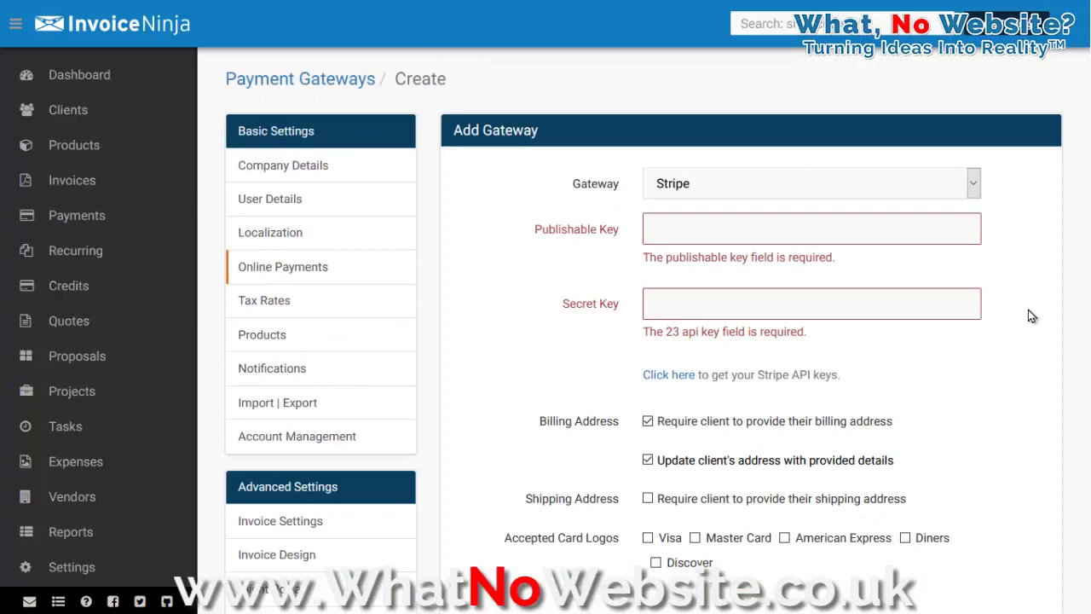
Cancel the creation of the Stripe gateway
scroll(1020, 318, down, 1)
scroll(1021, 322, down, 4)
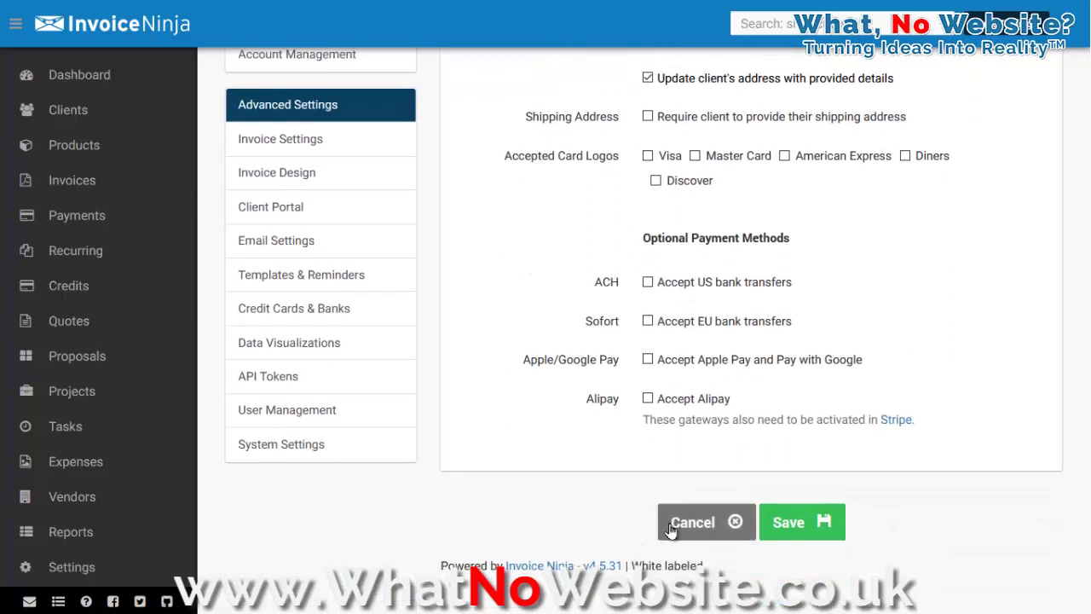
click(701, 535)
Open the Tax Rates settings, leaving the Online Payments page without saving
scroll(954, 353, down, 2)
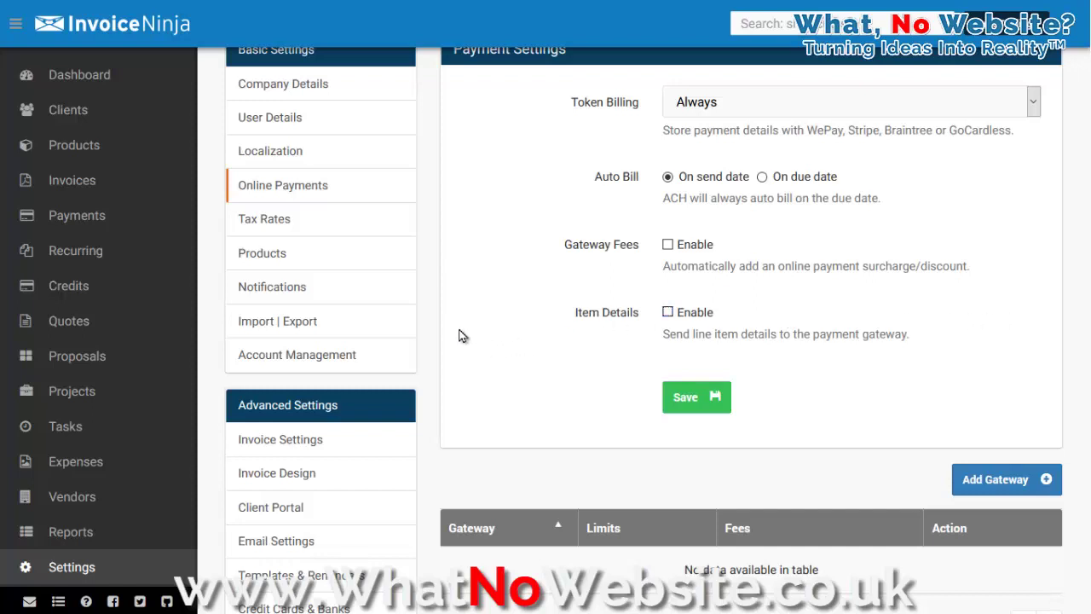
click(309, 221)
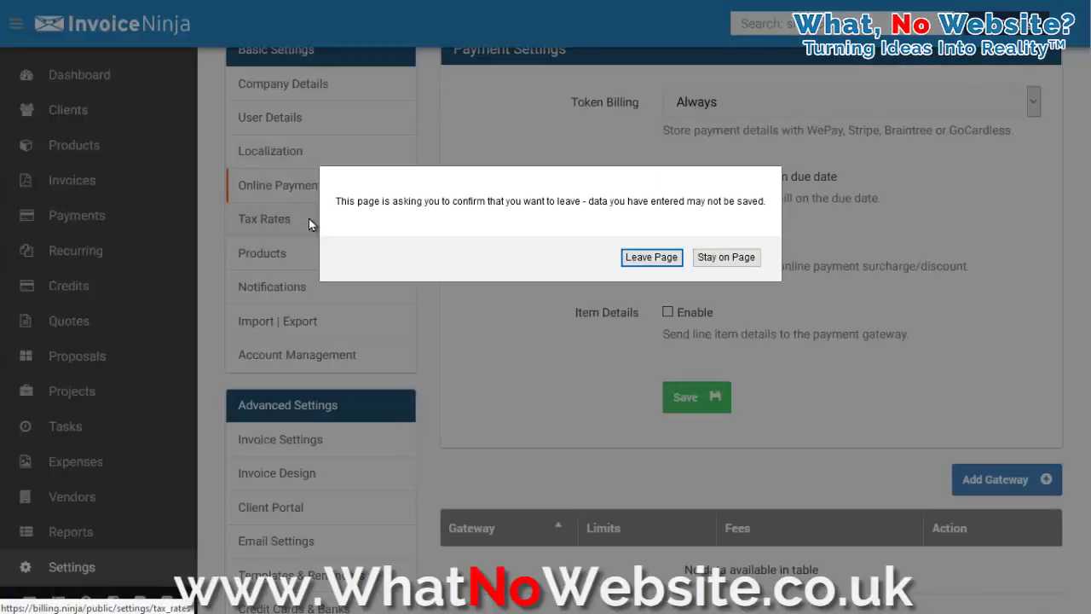
click(658, 265)
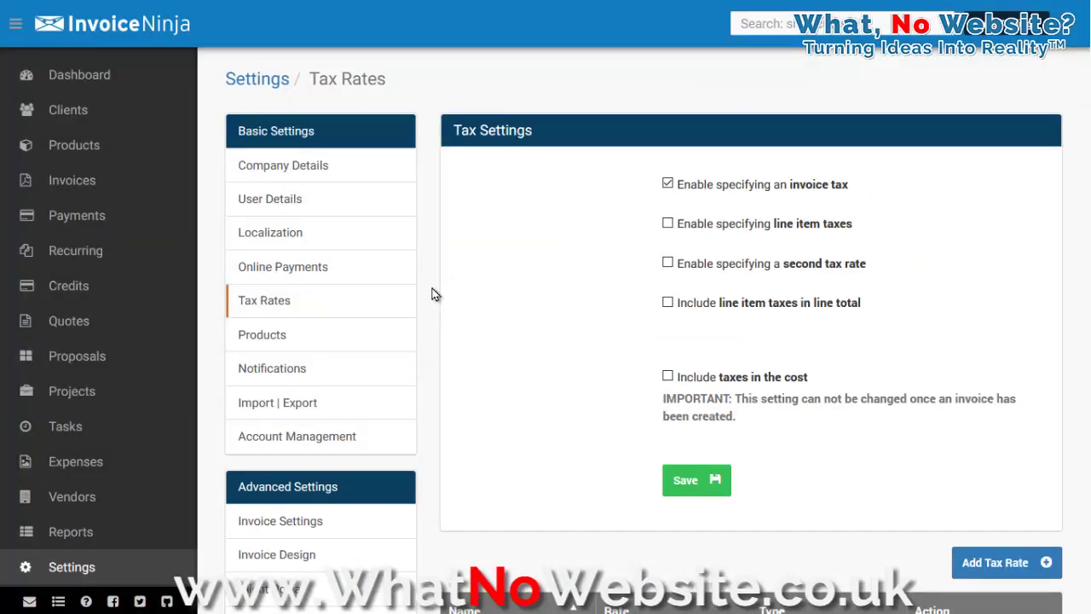
Turn off automatic updating of the product library from invoices in the Products settings and save
click(307, 350)
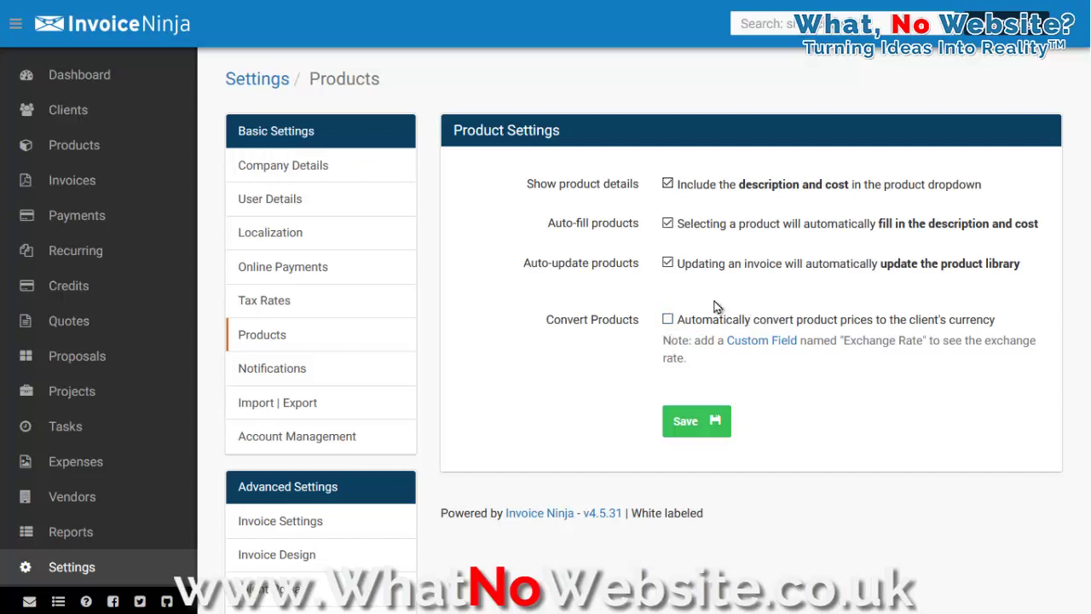
click(668, 264)
click(668, 264)
click(704, 423)
click(704, 423)
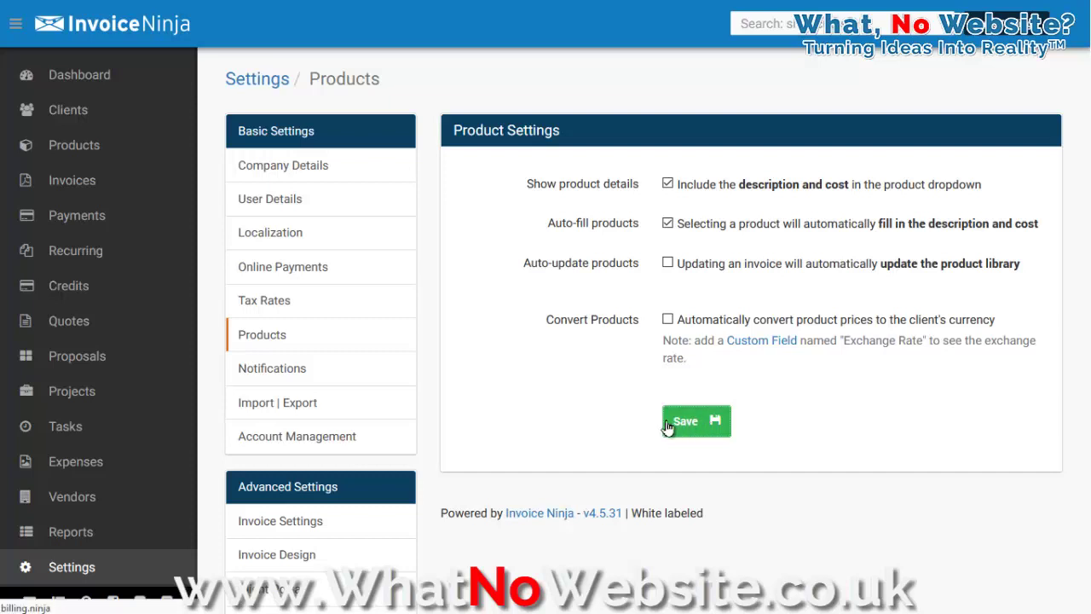
Enable the email notification for when an invoice is viewed in the Notifications settings and save
click(314, 375)
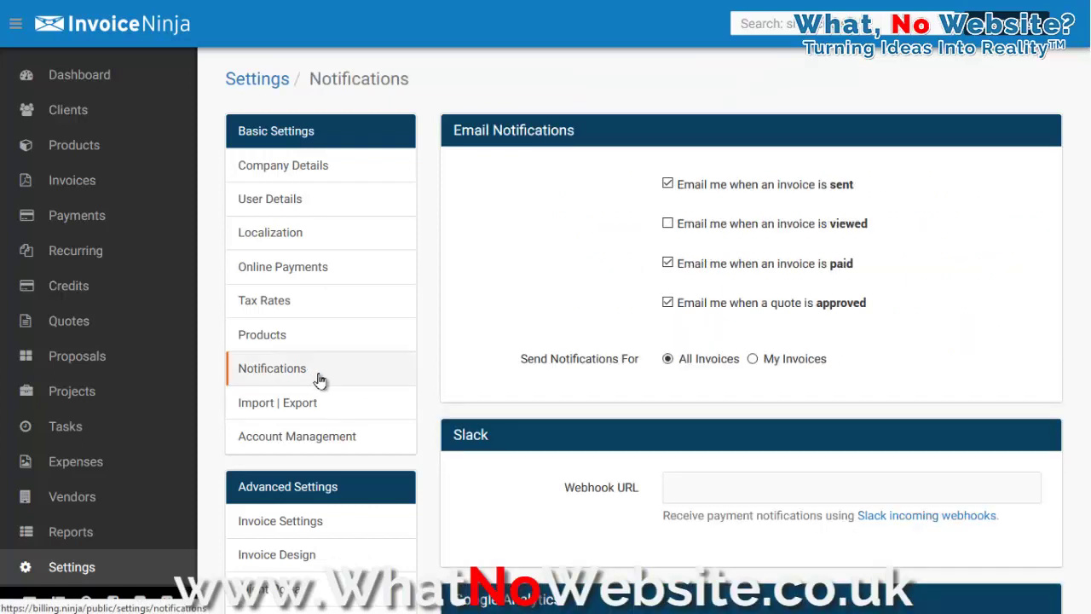
click(668, 224)
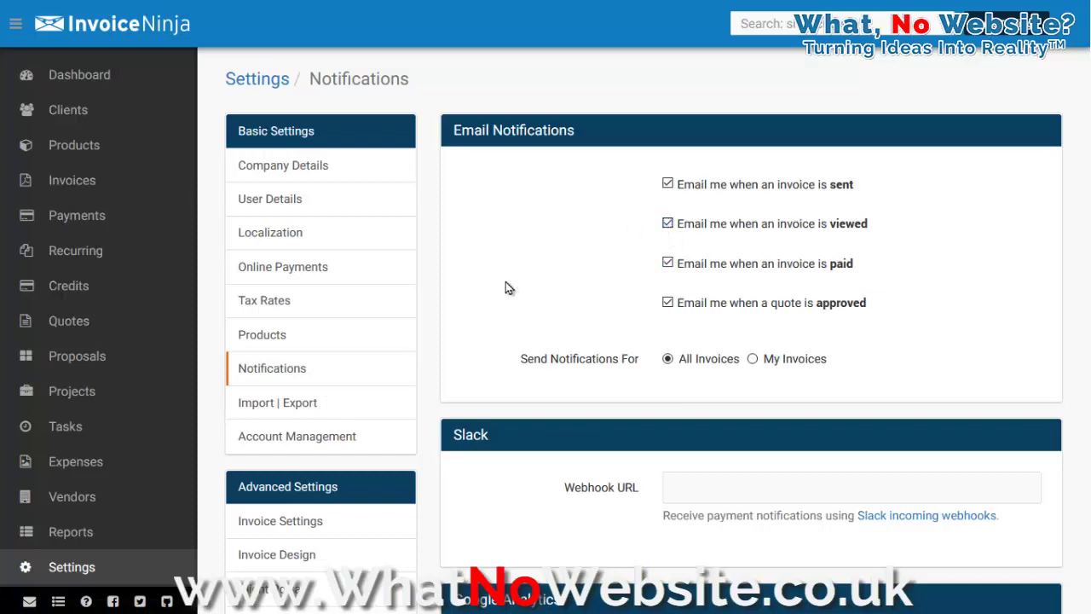
scroll(506, 287, down, 3)
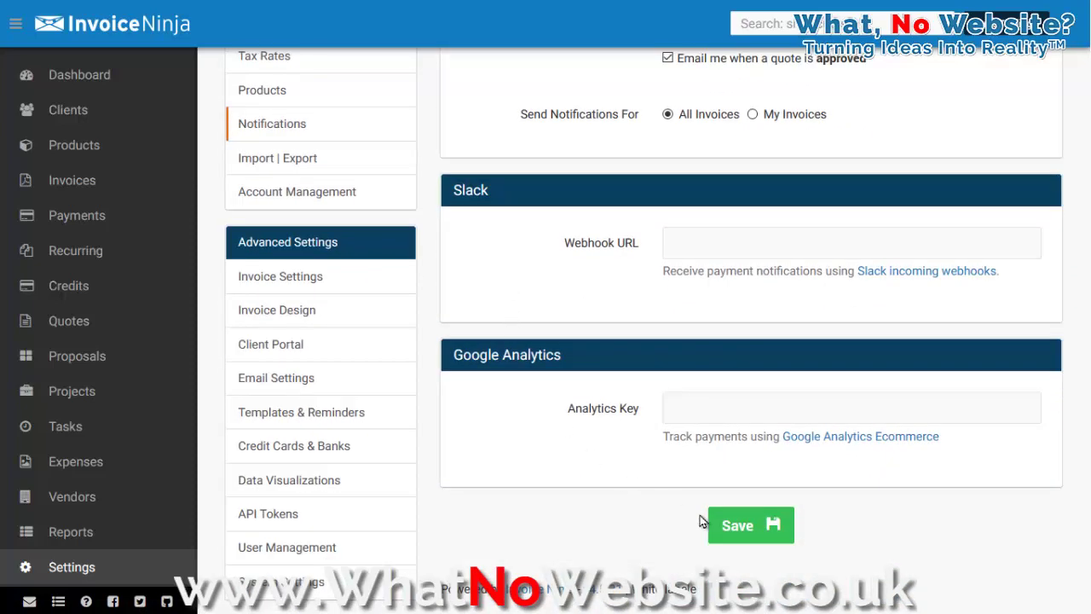
click(740, 525)
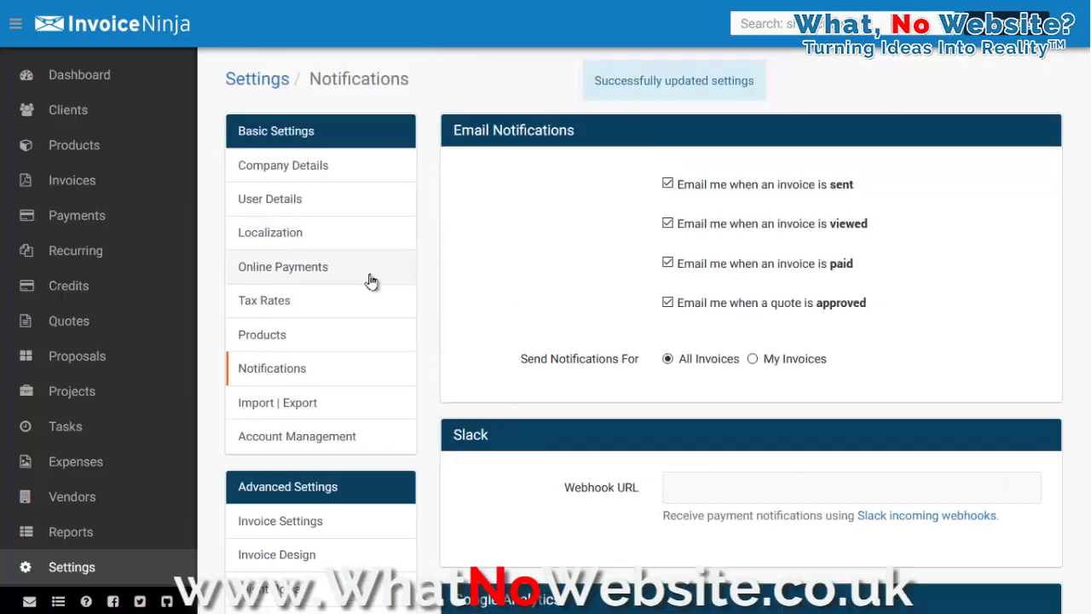
Enable Prevent Download under the PDF settings in Account Management and save the PDF settings
click(295, 439)
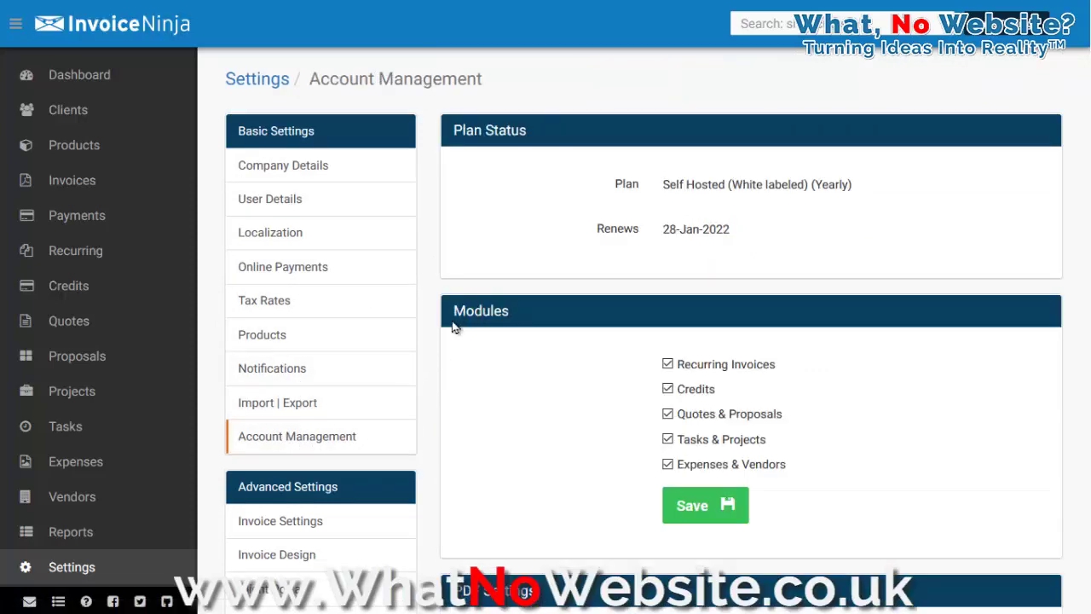
scroll(452, 333, down, 3)
scroll(452, 333, down, 1)
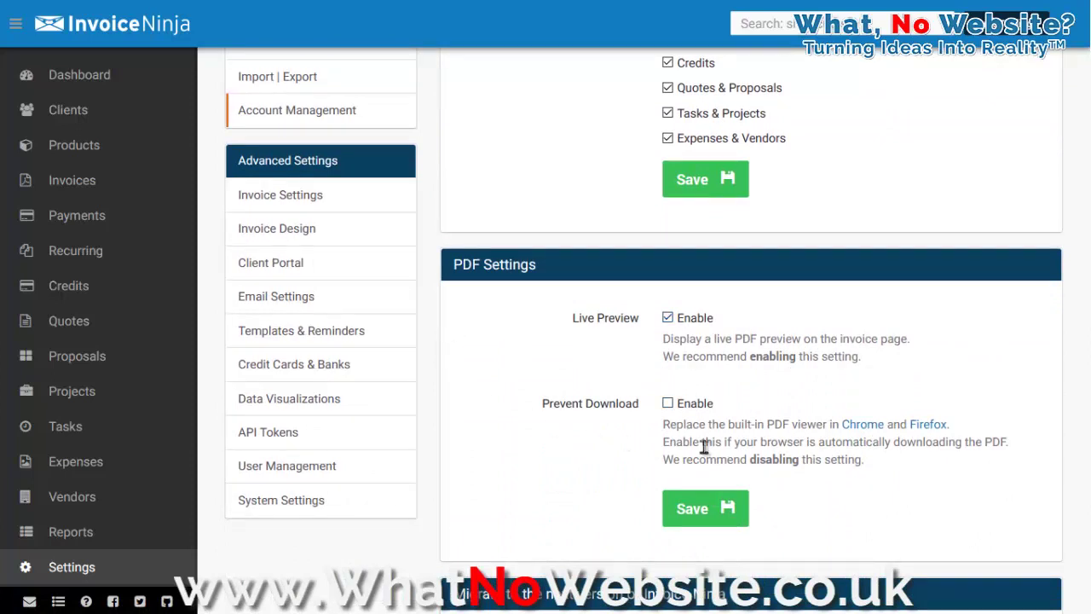
click(668, 403)
scroll(552, 443, down, 3)
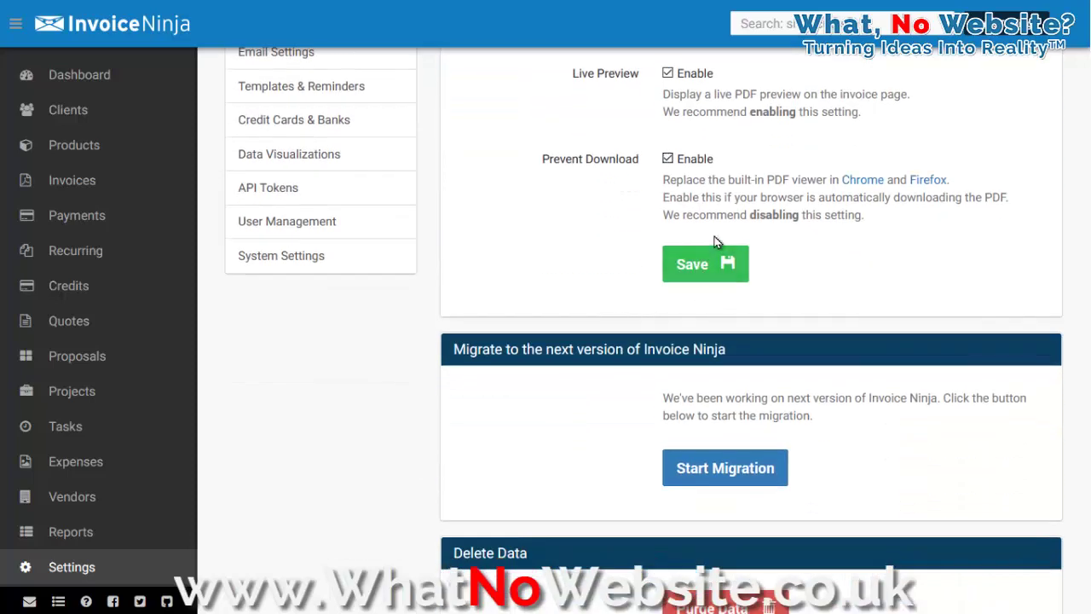
click(708, 266)
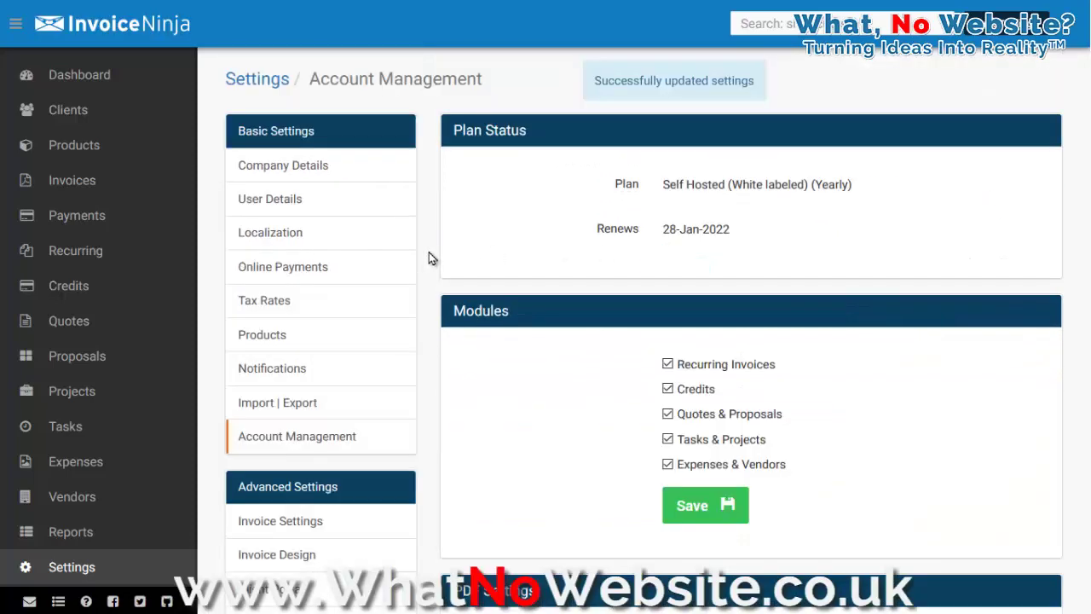
Open the Invoice Settings and review the numbering, custom fields, workflow and default terms and footer sections
scroll(430, 260, down, 4)
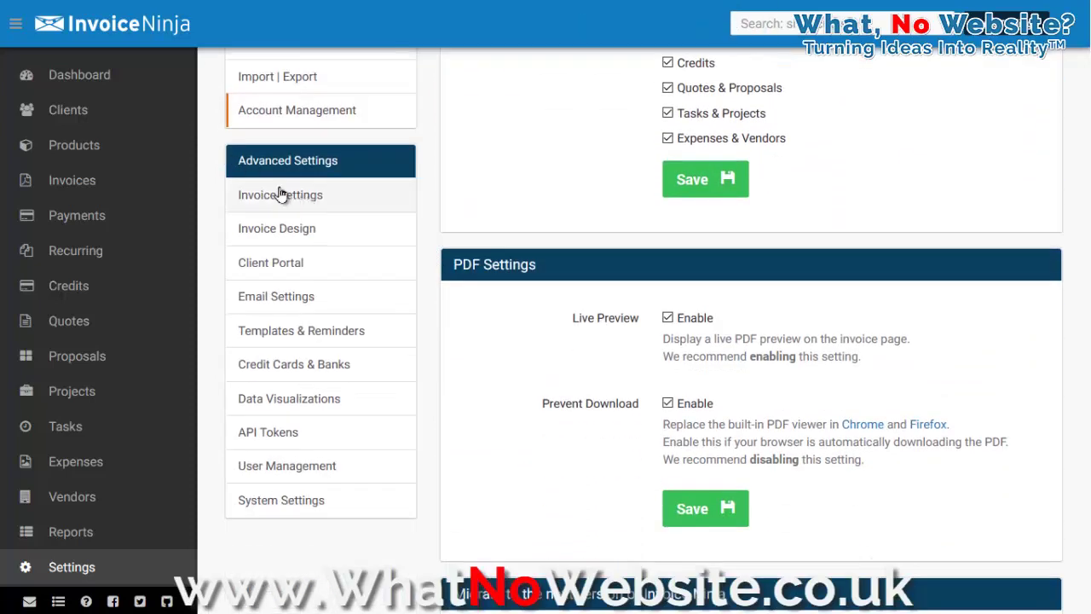
click(284, 197)
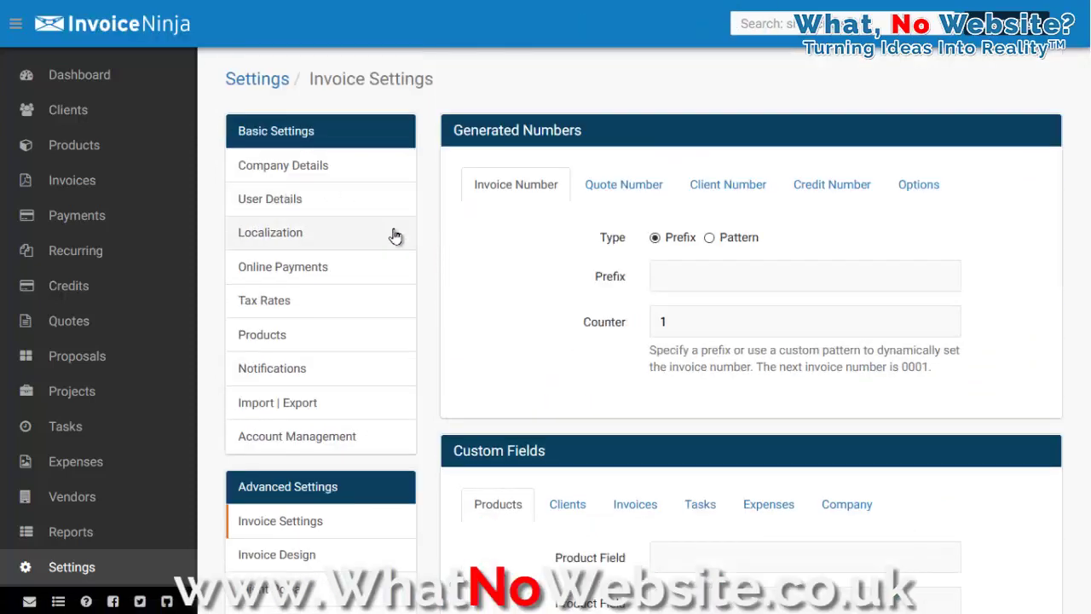
scroll(454, 236, down, 5)
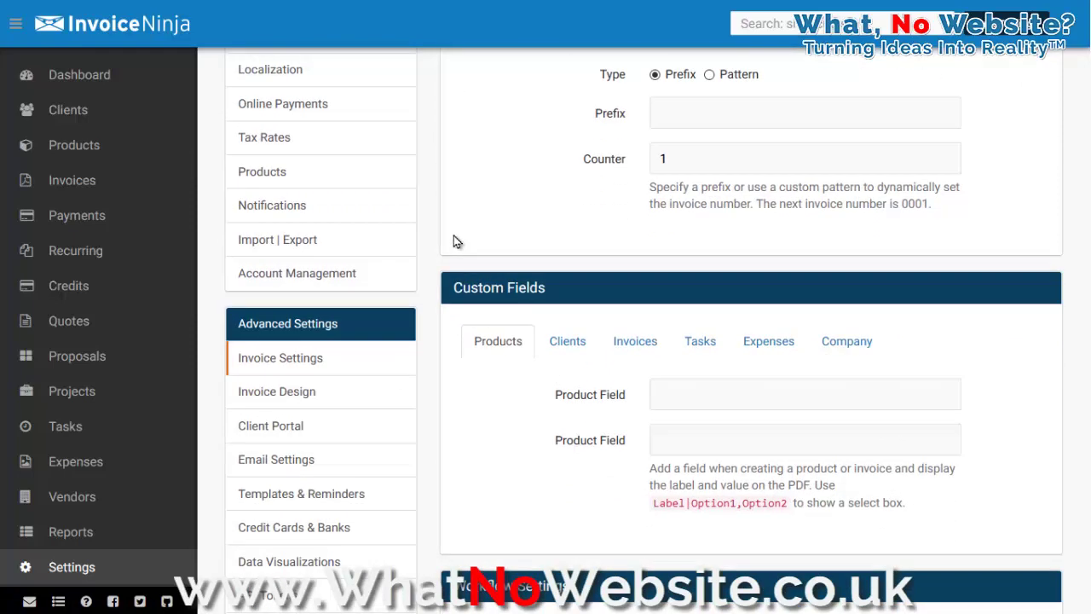
scroll(454, 244, down, 4)
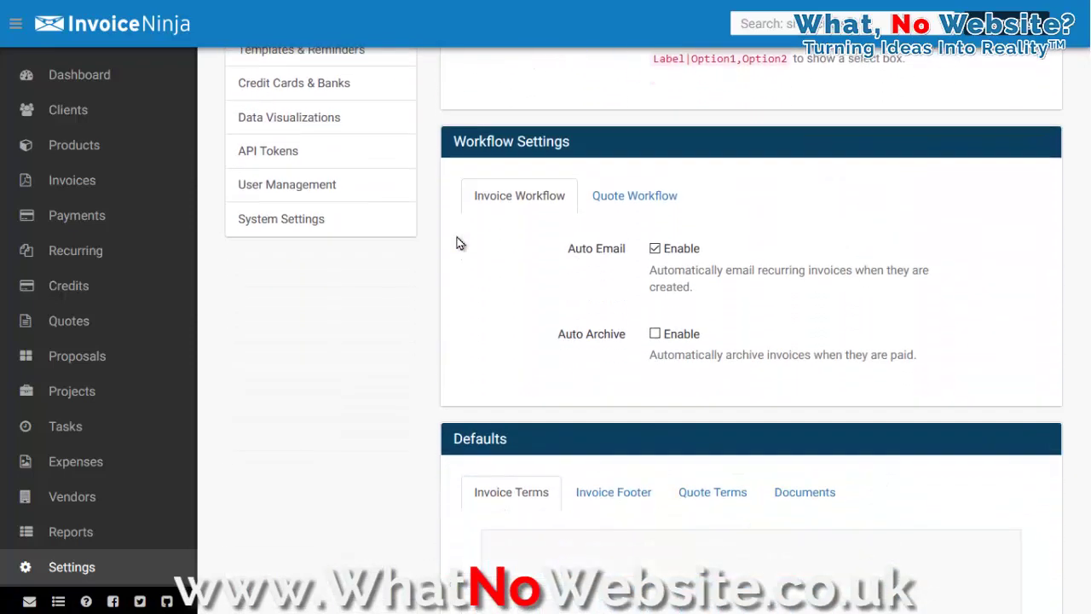
scroll(520, 341, down, 1)
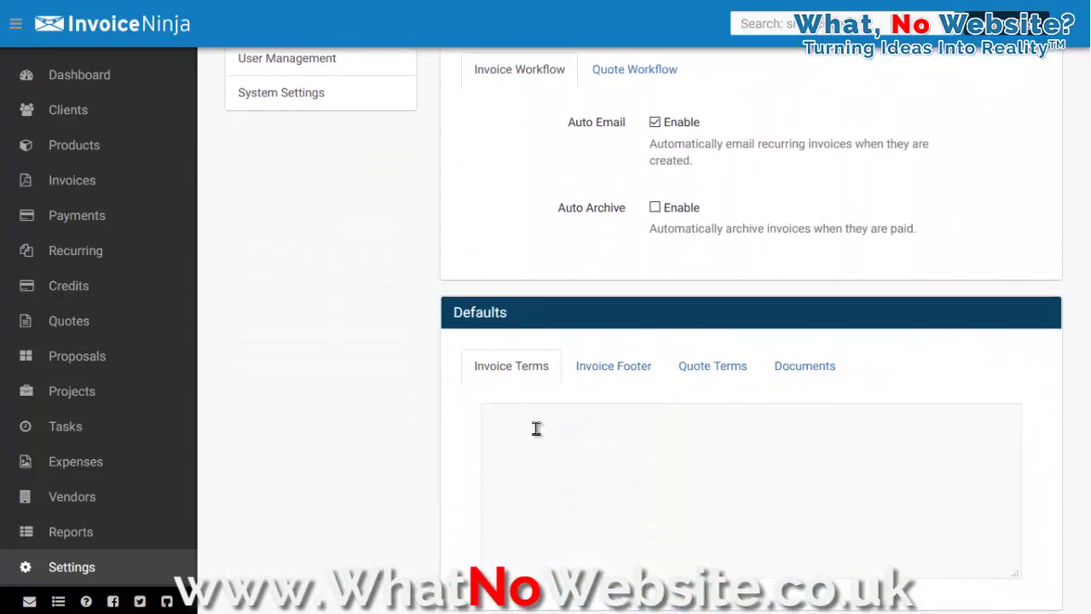
click(611, 374)
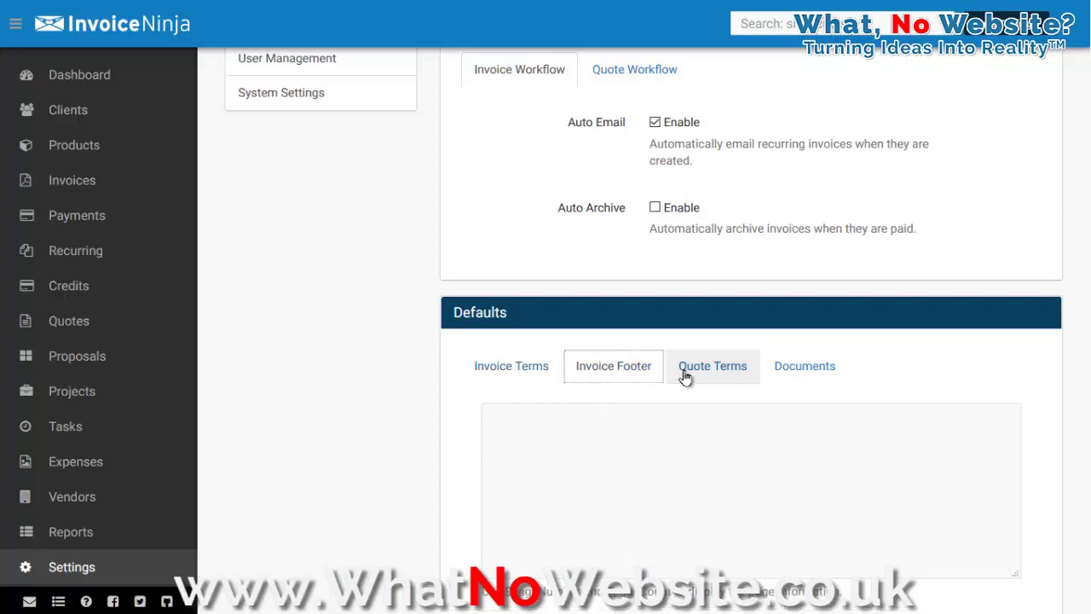
click(695, 373)
click(621, 373)
click(528, 375)
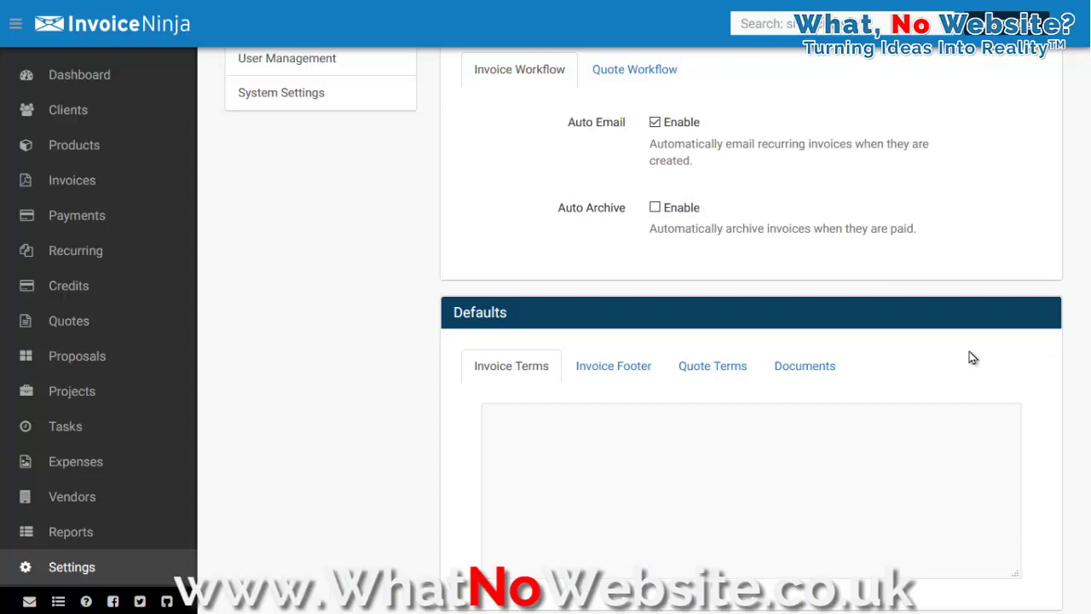
Enter default invoice terms requiring payment within 7 days of the invoice date, and set the invoice footer to "Page $pageNumber of $pageCount"
click(628, 474)
text(All payments MUST be received within 7 days of the invoice date.  In addition, please notify us by mail should you make payment using ANY other method than through our website or online payment processor.  Thank You.)
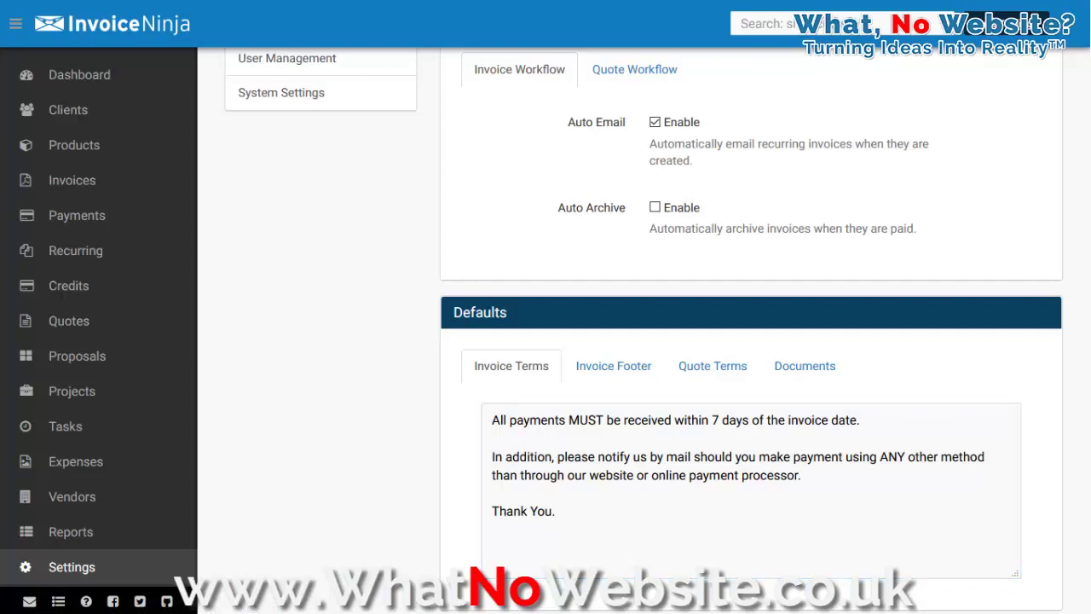
click(602, 368)
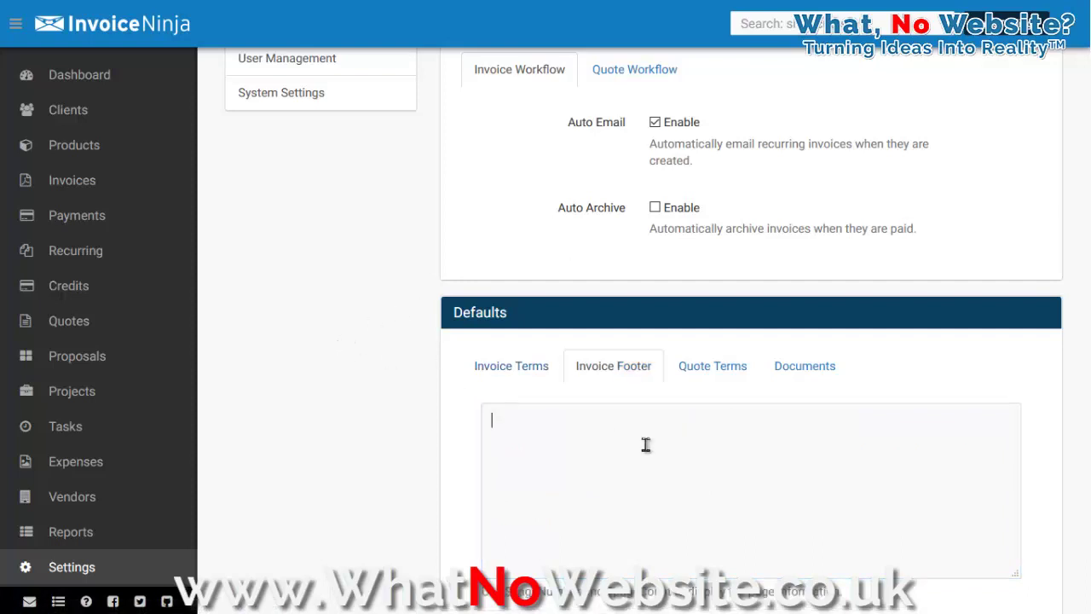
text(Page $pageNumber of $pageCount)
Enter default quote terms holding prices for 1 month and making online acceptance legally binding, and save the invoice settings
click(728, 373)
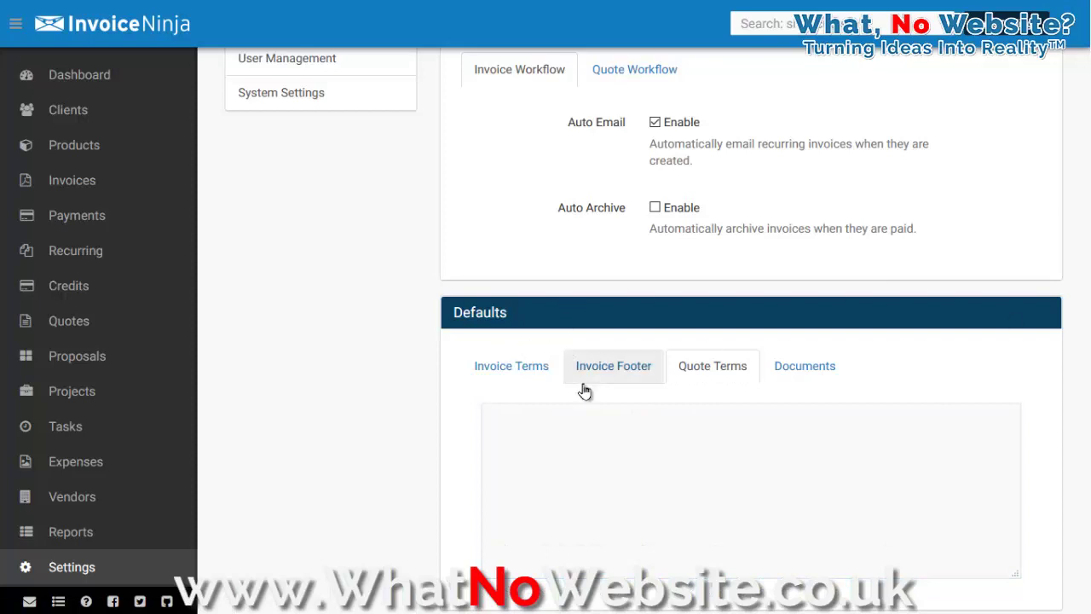
click(633, 455)
text(All quotation prices are held for 1 month from quotation date unless otherwise stated.  This IS NOT an invoice  All quotes once accepted online are legally binding and by accepting the quote you are bound by our terms and conditions (https://www.whatnowebsite.co.uk/legal).  To accept the quotation simply click the link to view and then click "Approve". Alternatively, simply respond to this mail or call if you'd like to discuss)
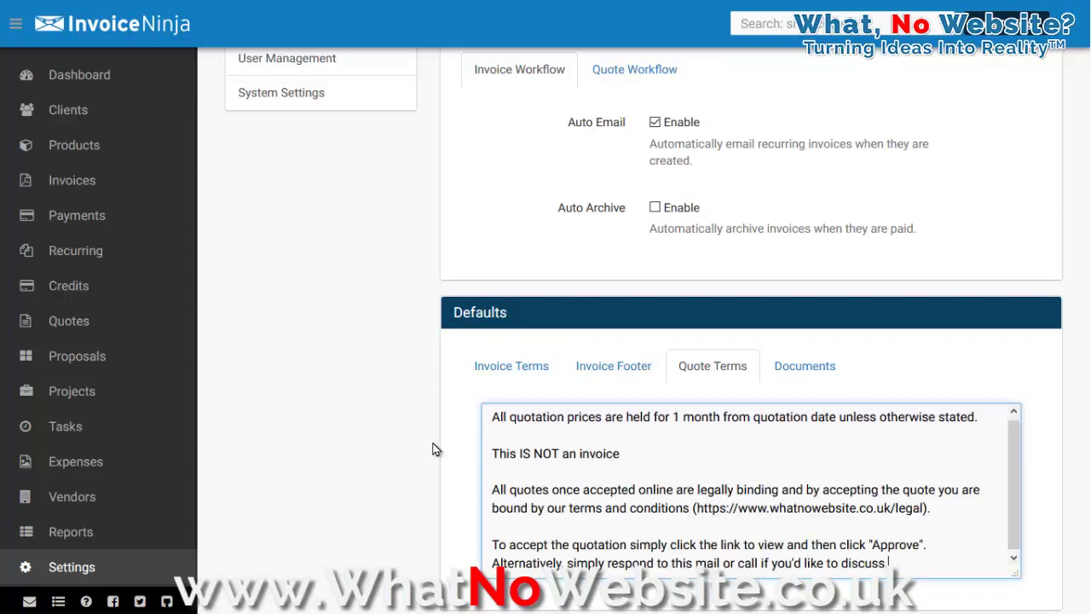
drag(495, 453, 1048, 435)
scroll(1023, 475, down, 2)
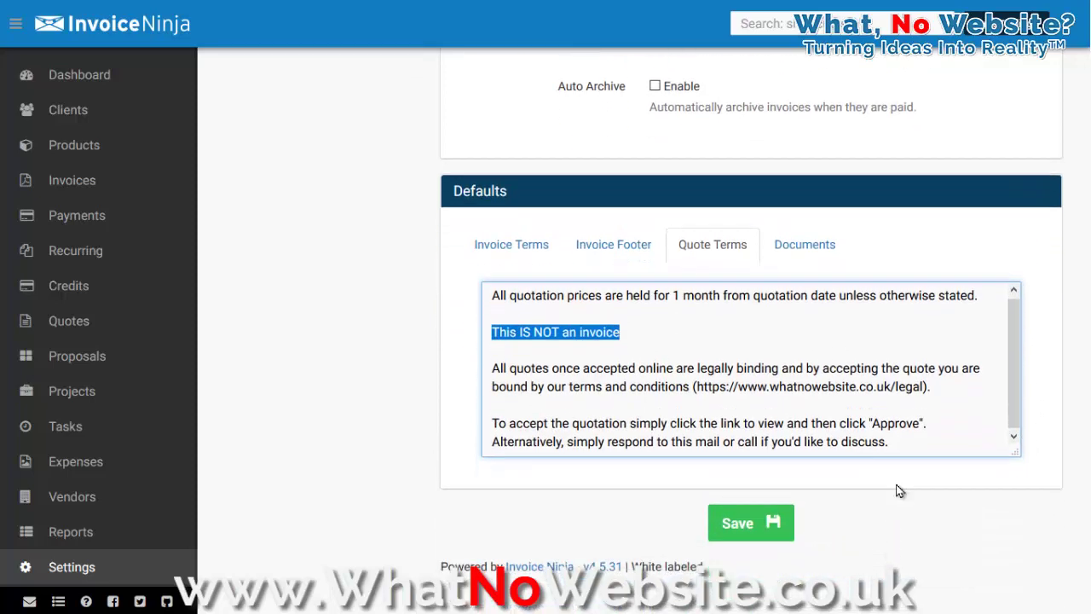
click(738, 529)
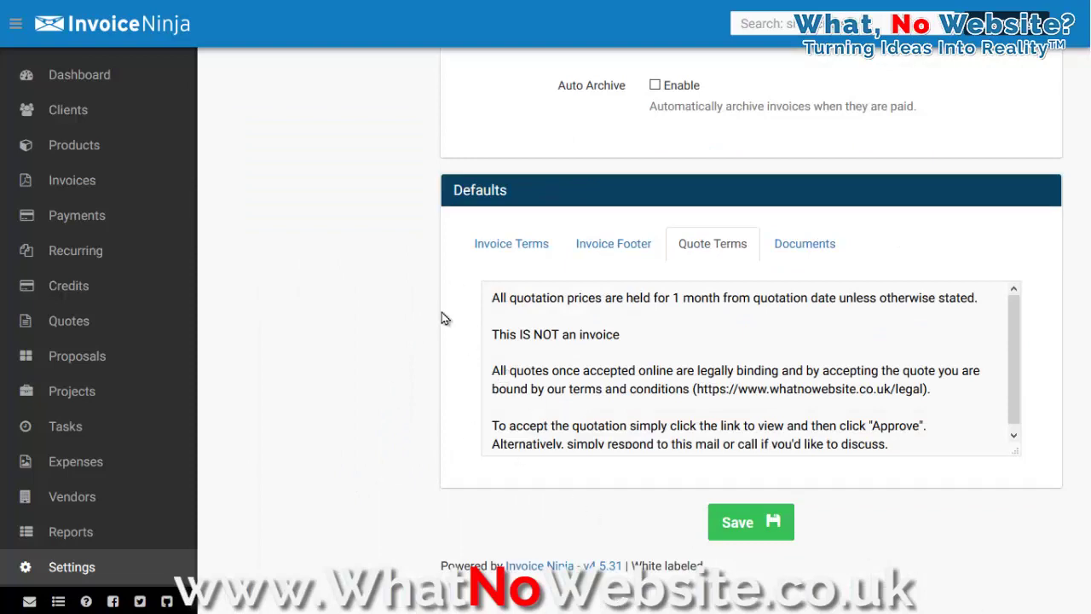
Open the Invoice Design settings and examine the preview of the Clean invoice design
scroll(442, 312, up, 6)
scroll(442, 319, down, 1)
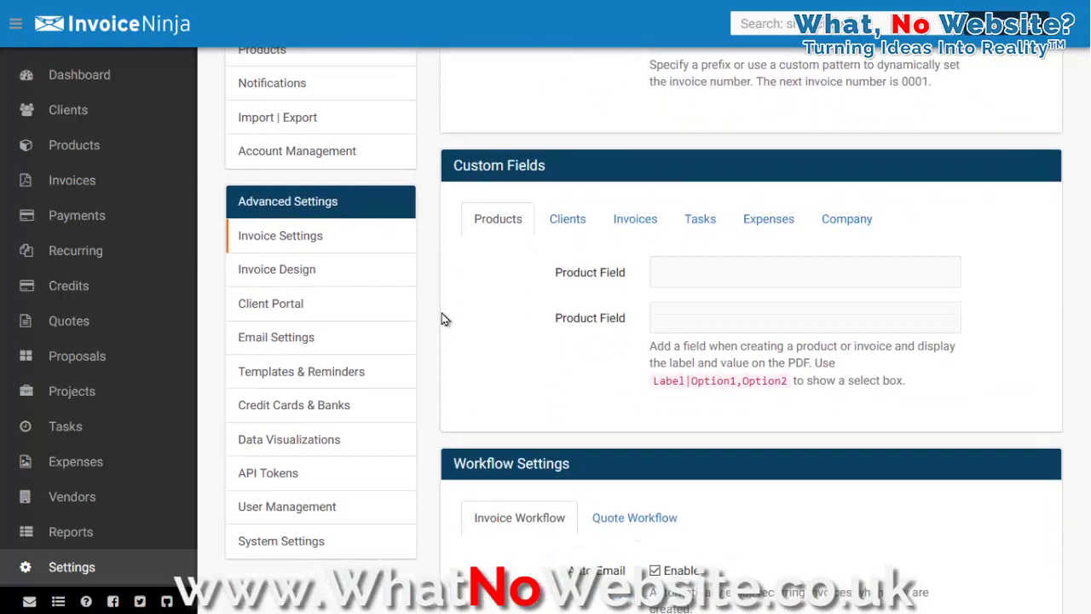
click(297, 271)
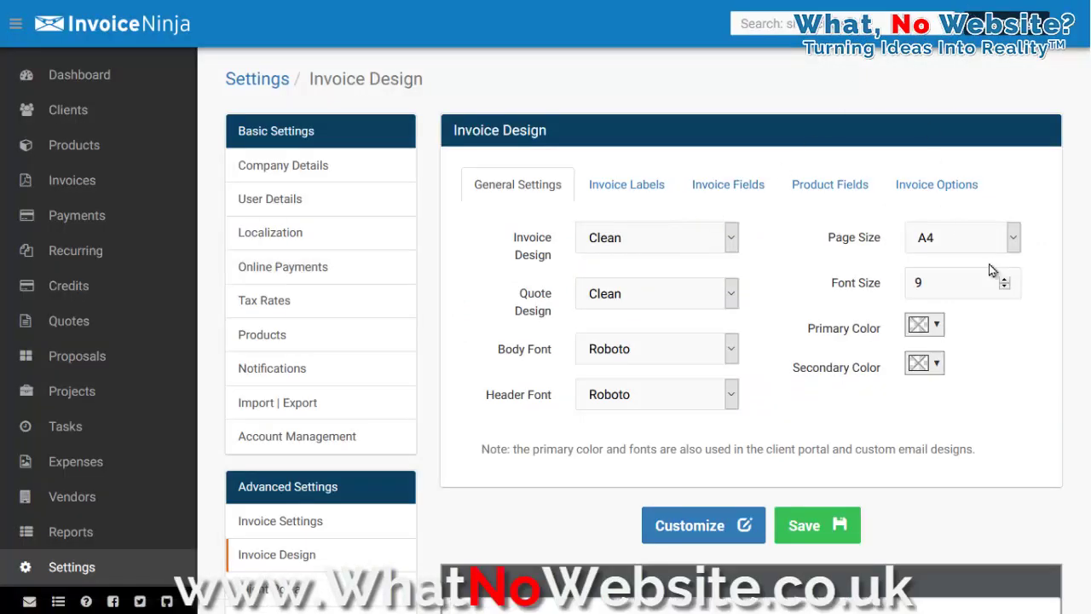
scroll(1045, 232, down, 1)
scroll(1062, 227, down, 2)
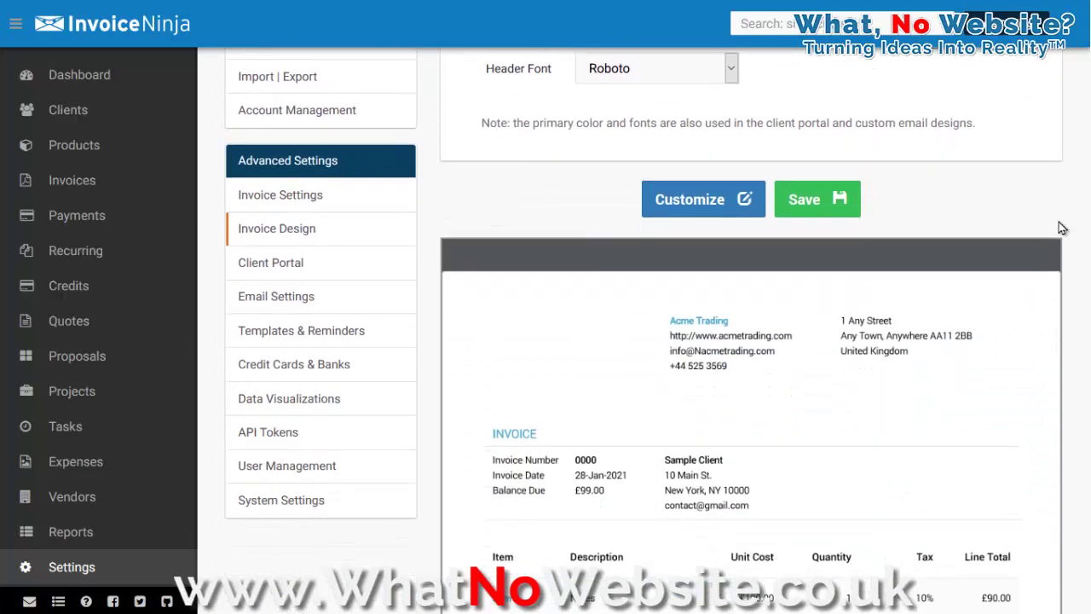
scroll(1064, 227, up, 3)
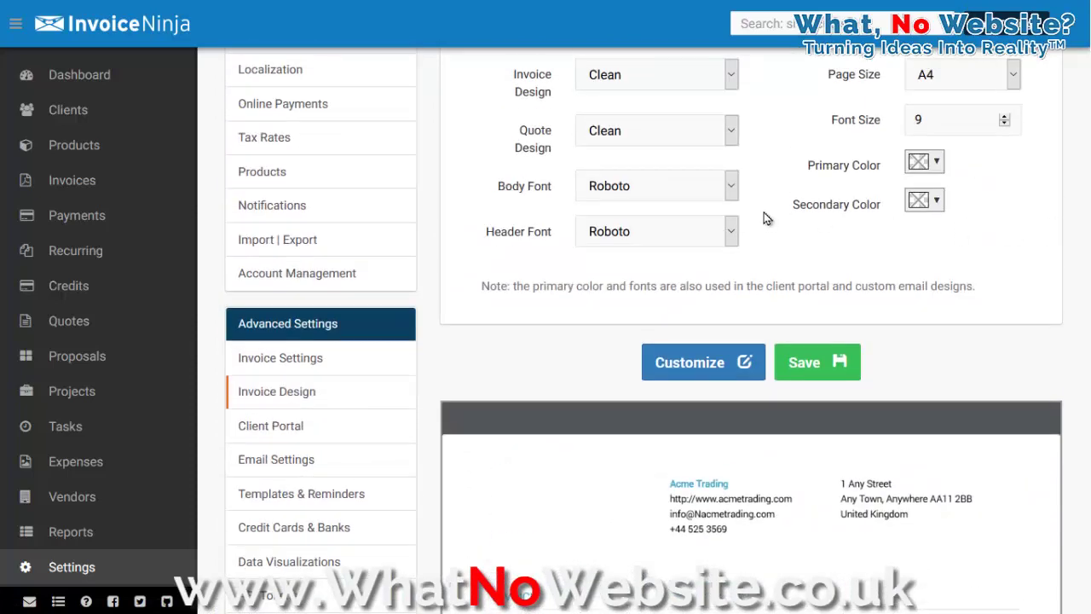
scroll(761, 214, up, 1)
Try the Creative invoice design and examine its layout in the preview
click(672, 155)
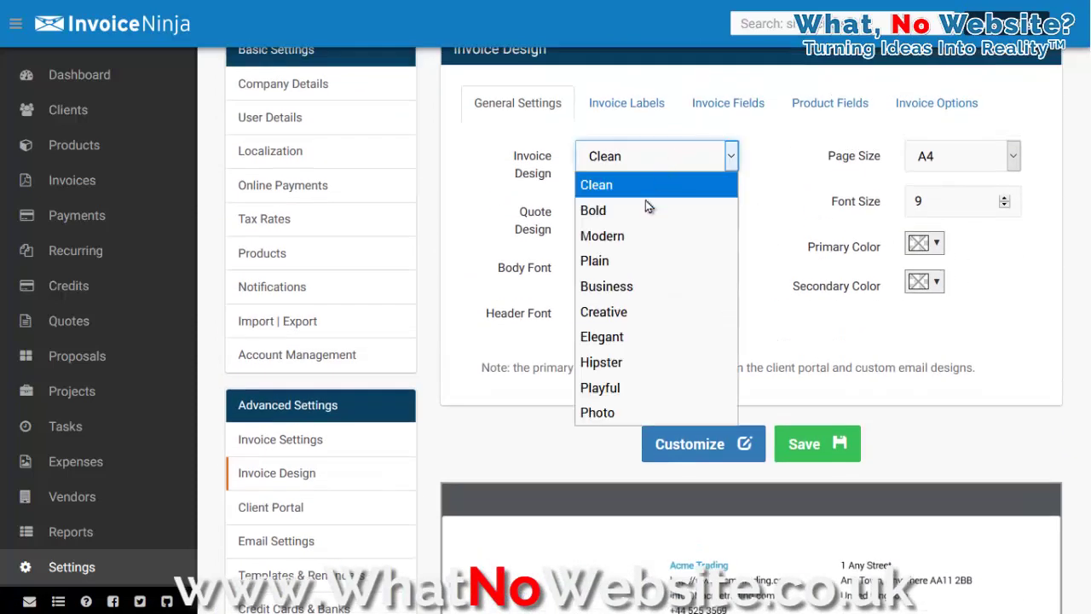
click(605, 311)
scroll(987, 302, down, 1)
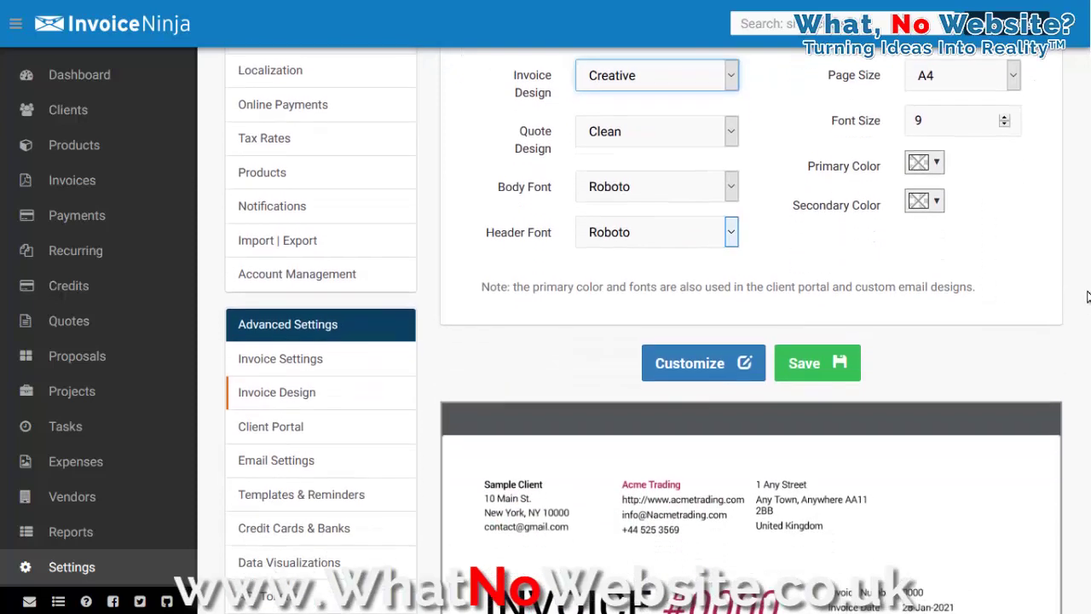
scroll(889, 331, down, 2)
scroll(887, 331, down, 3)
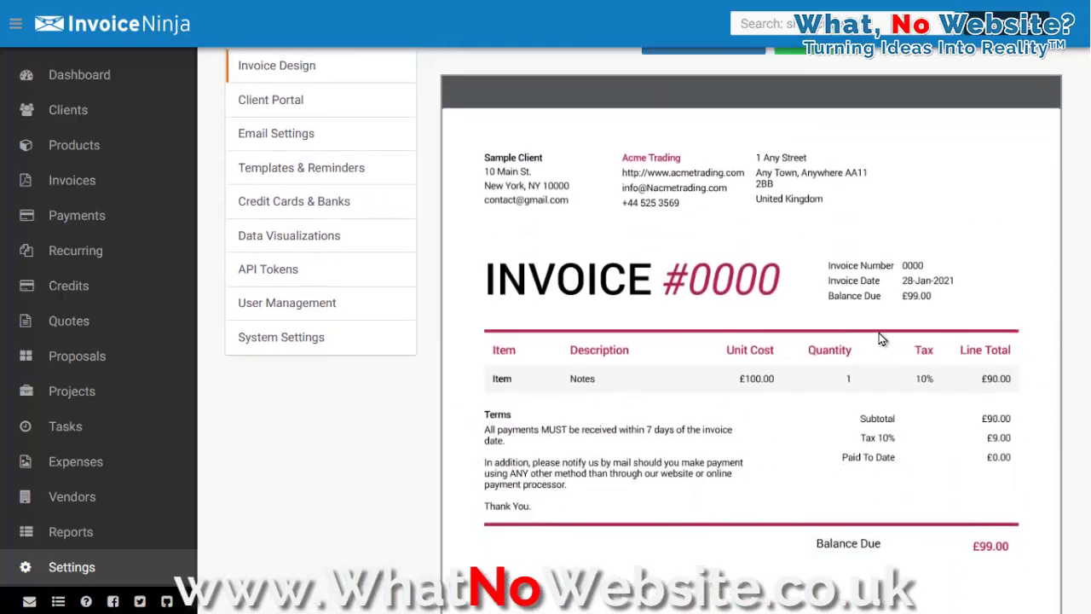
Set the invoice design to Hipster and check its layout in the preview
scroll(625, 199, up, 5)
click(642, 87)
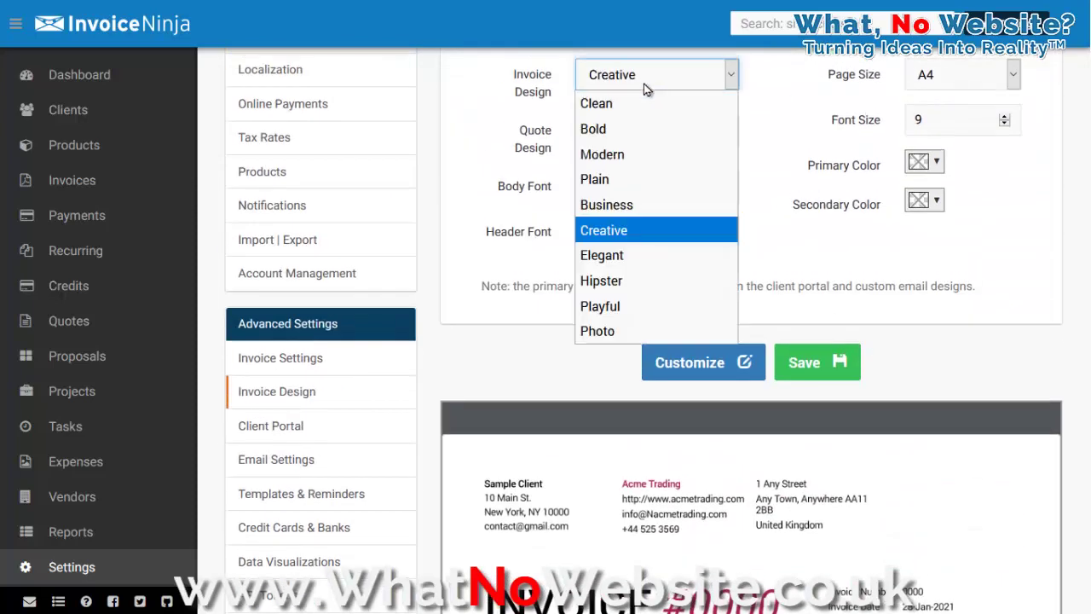
key(Escape)
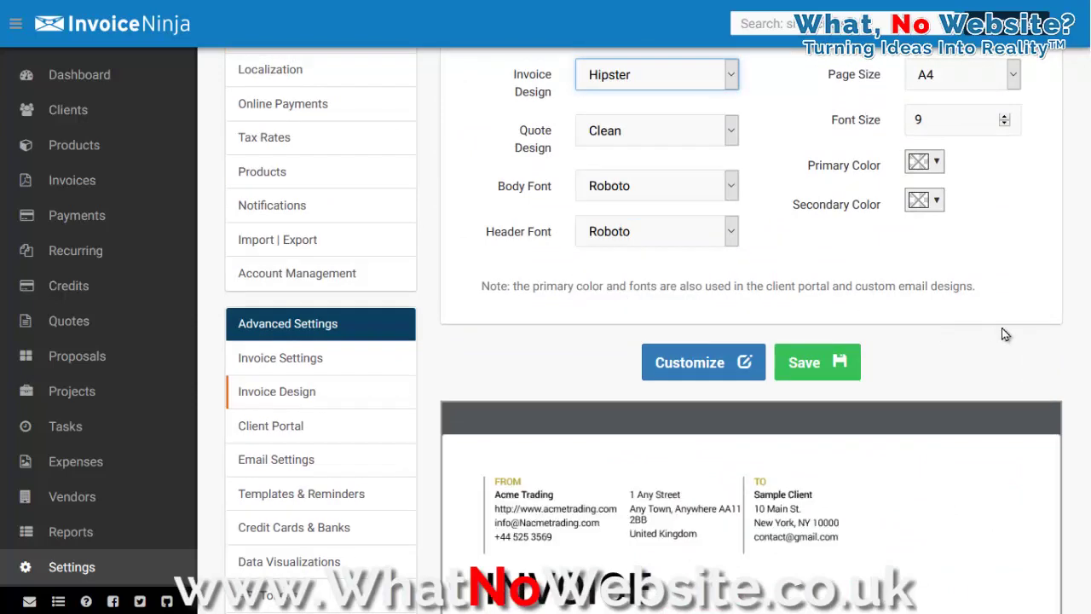
scroll(1023, 321, down, 5)
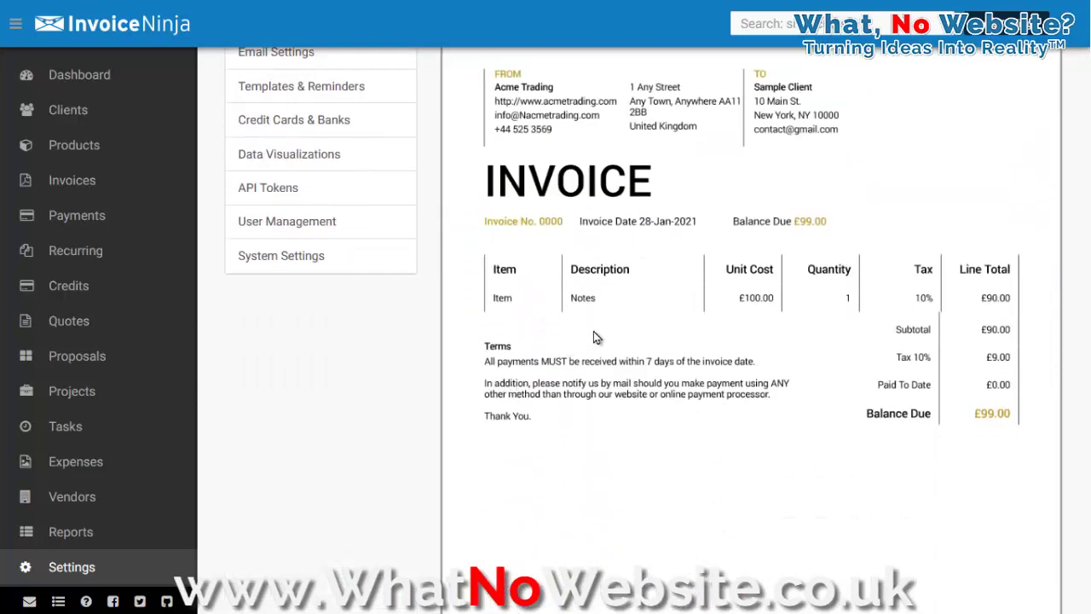
scroll(951, 255, up, 3)
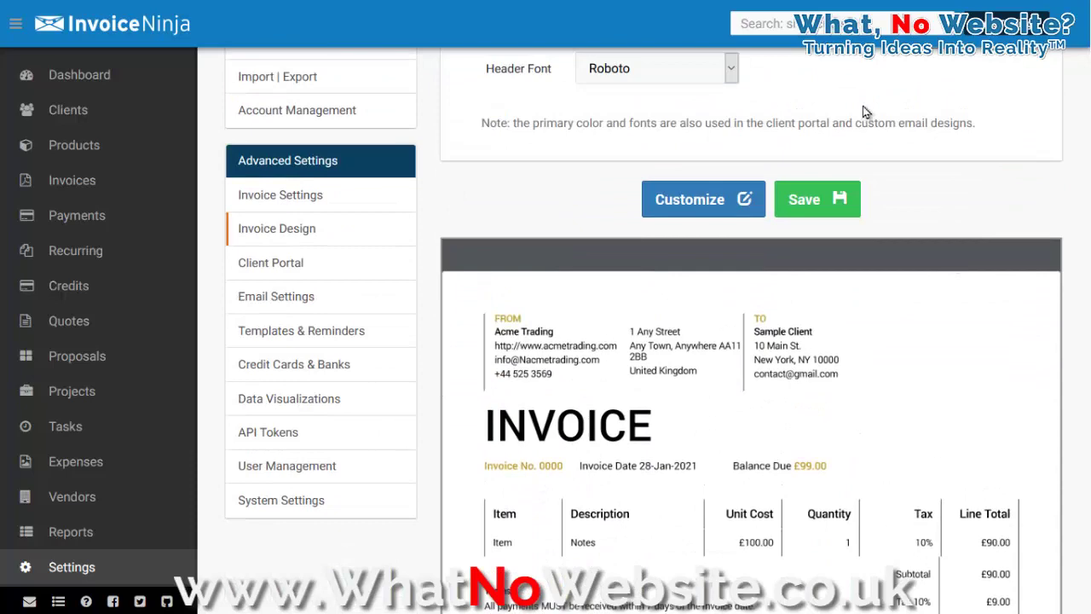
scroll(863, 112, up, 1)
scroll(767, 153, up, 2)
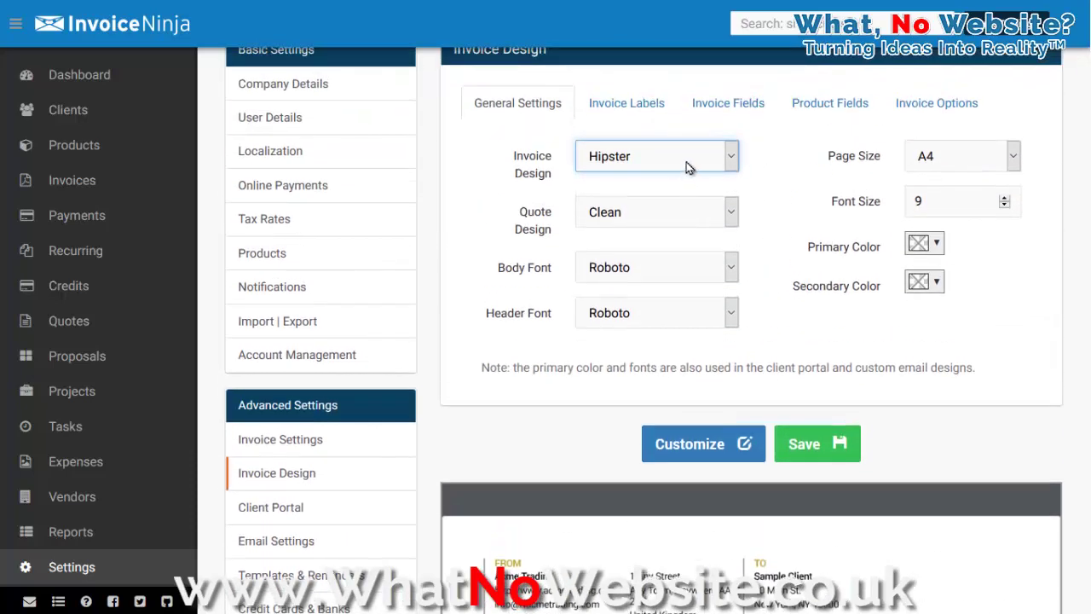
Set the invoice design to Business, check its layout in the preview, and save the design
click(690, 163)
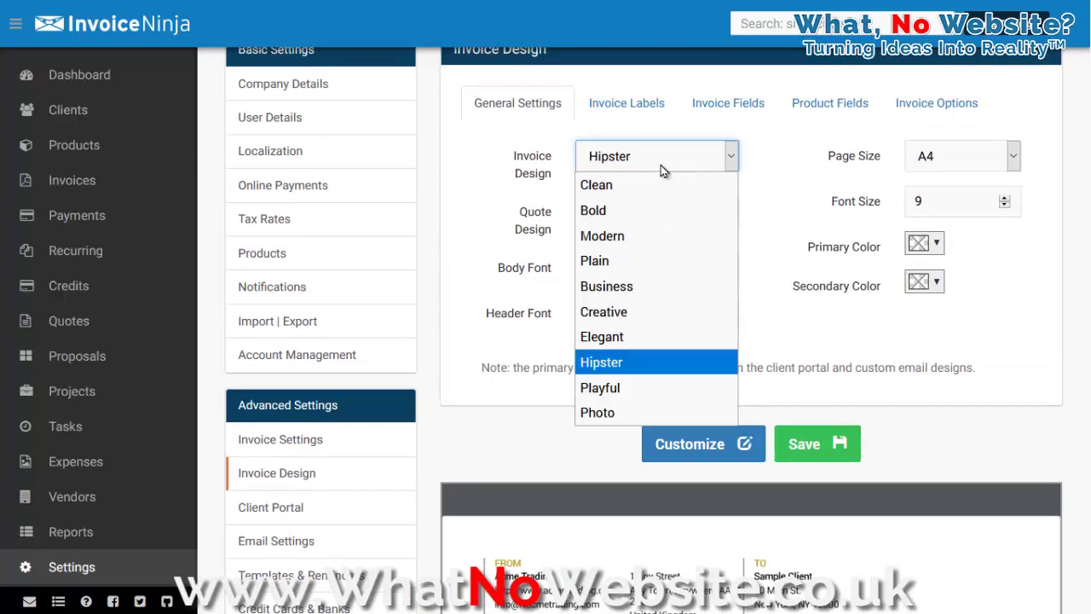
click(606, 286)
scroll(1061, 261, down, 2)
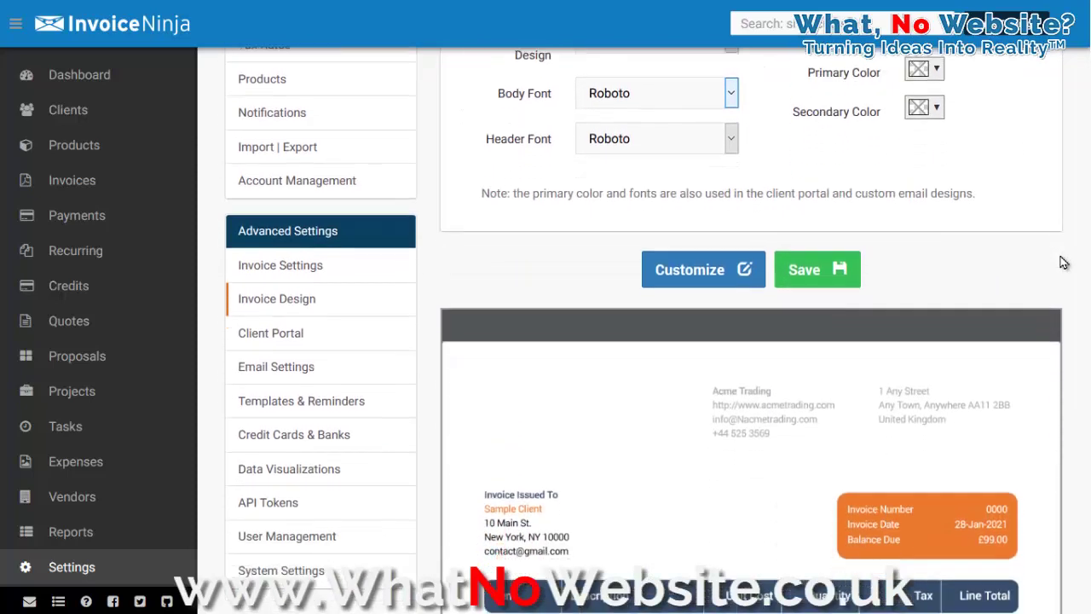
scroll(1062, 261, down, 3)
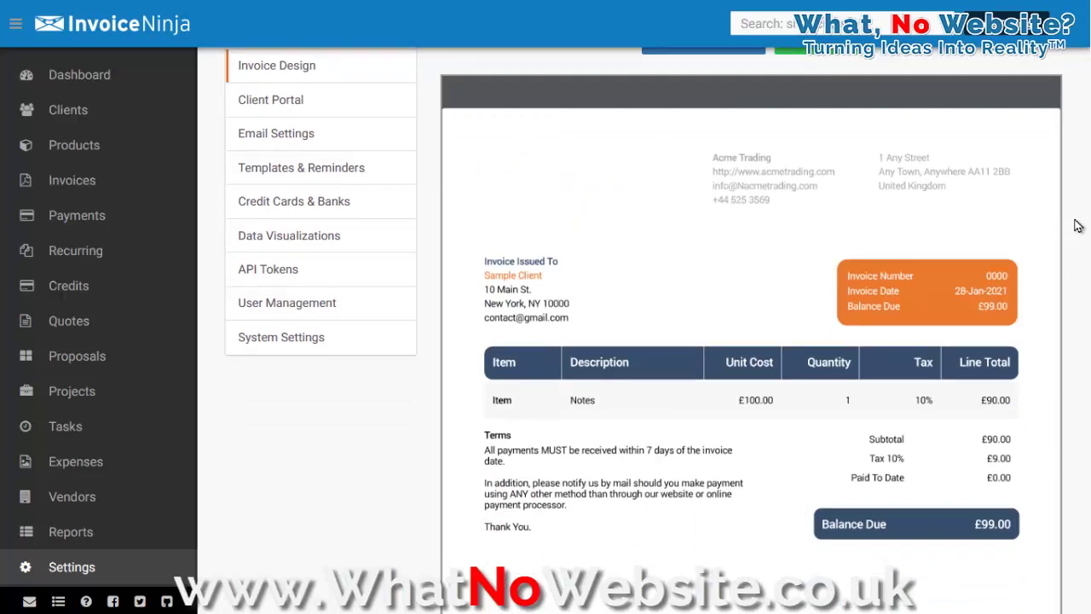
scroll(1077, 225, down, 5)
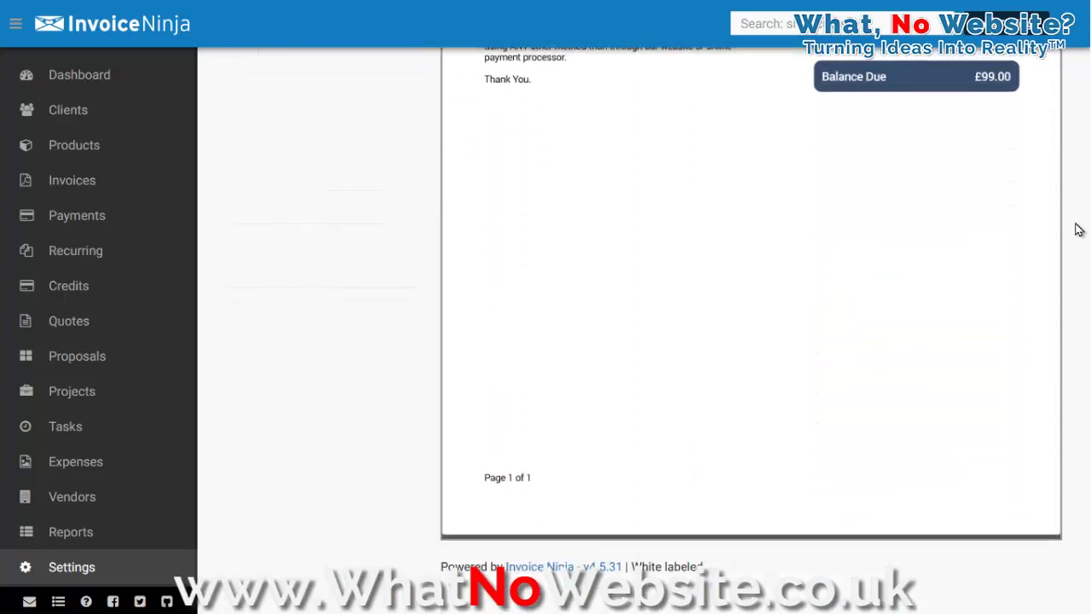
scroll(1078, 229, up, 10)
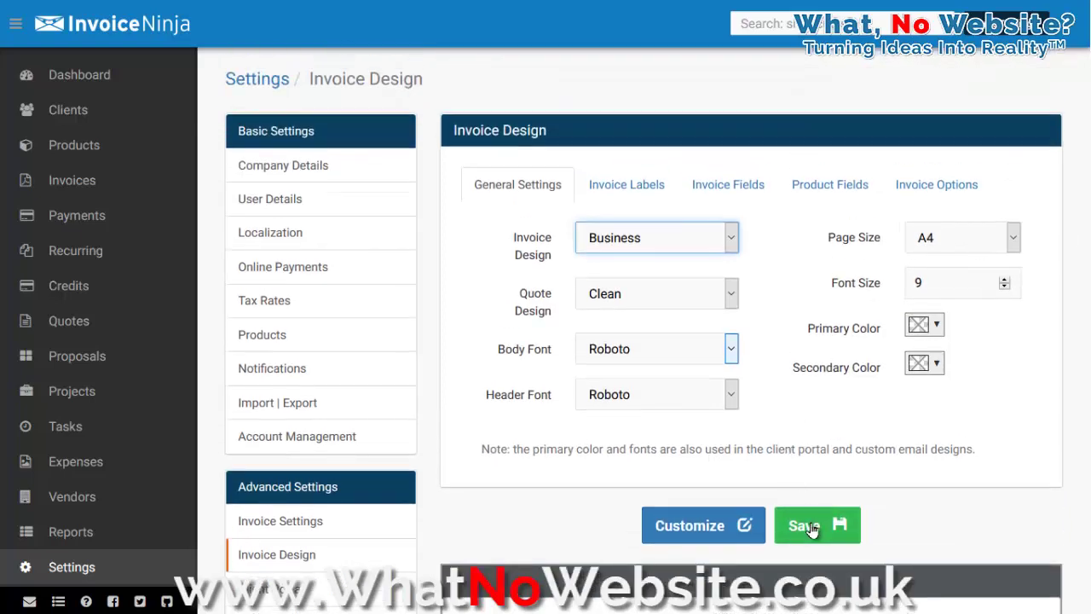
click(810, 526)
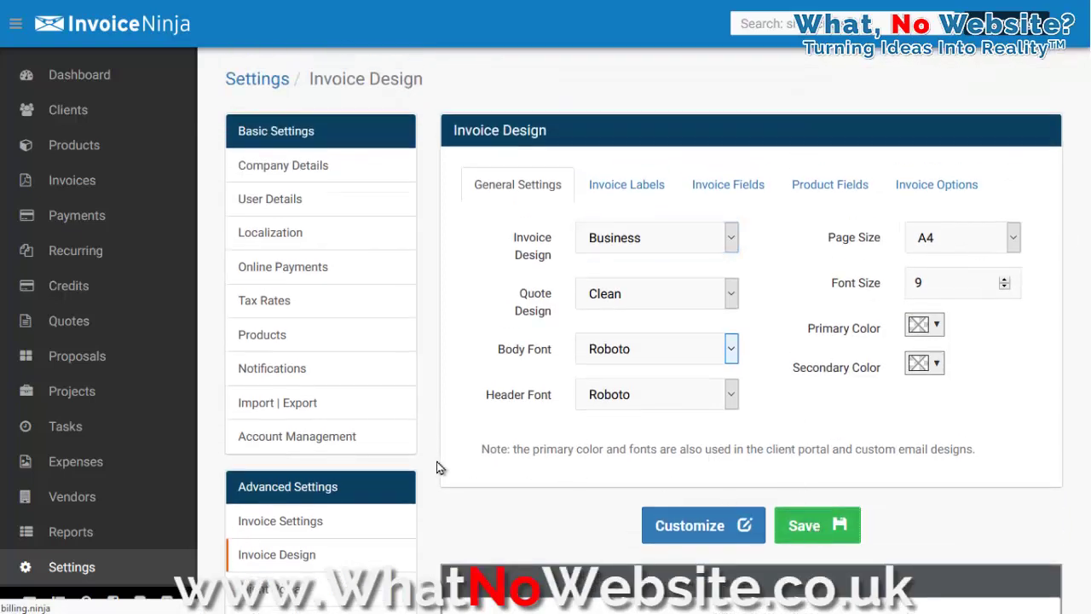
Open the Client Portal settings and examine the website link and password authorization options
scroll(418, 366, down, 1)
scroll(424, 358, down, 2)
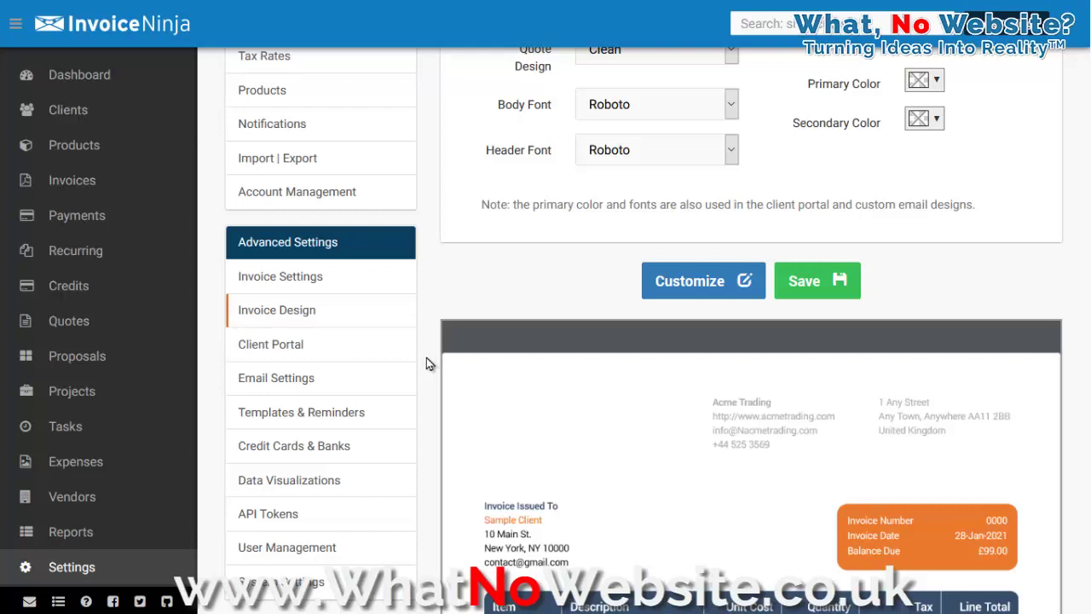
click(271, 352)
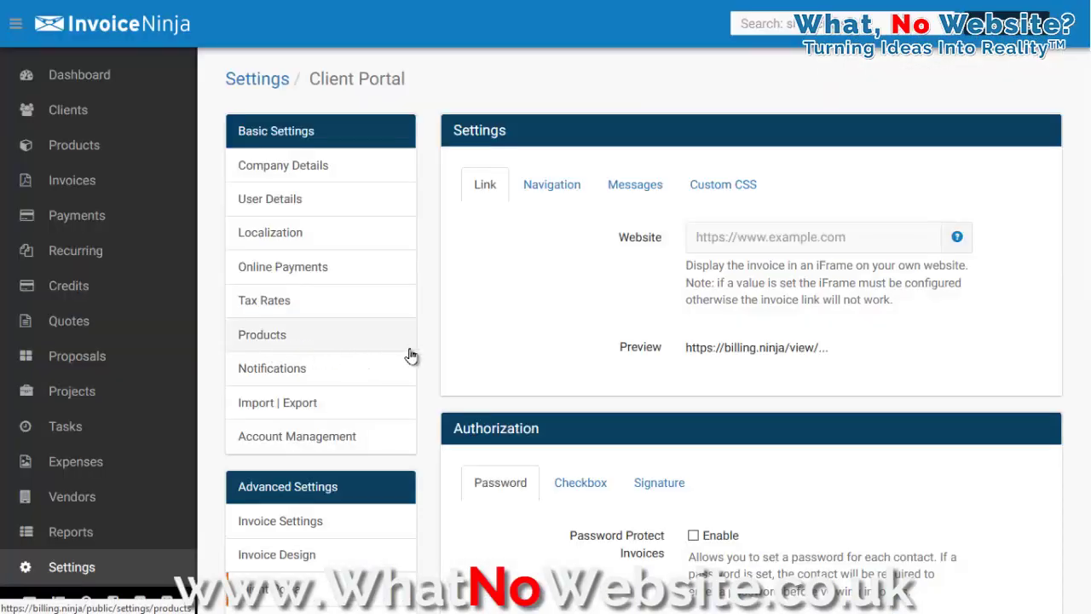
scroll(410, 356, down, 1)
scroll(409, 355, down, 1)
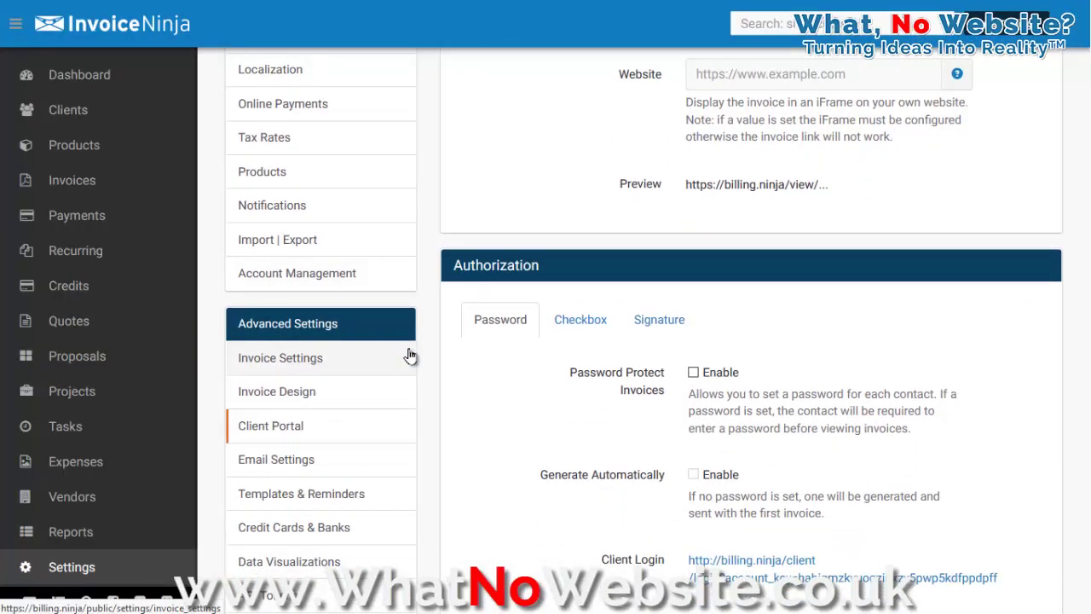
scroll(409, 356, down, 1)
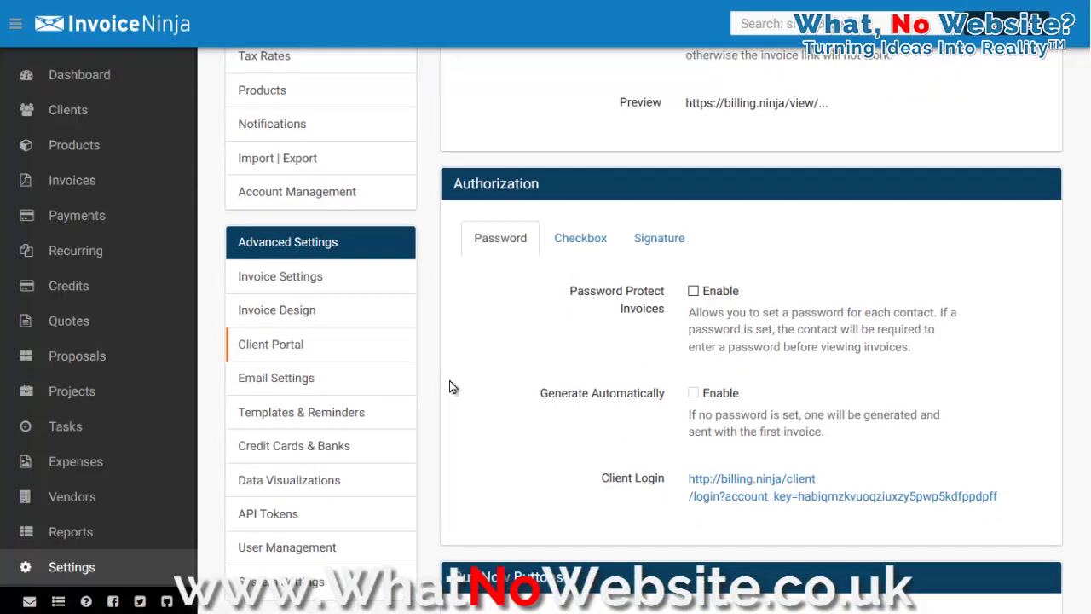
scroll(450, 384, up, 3)
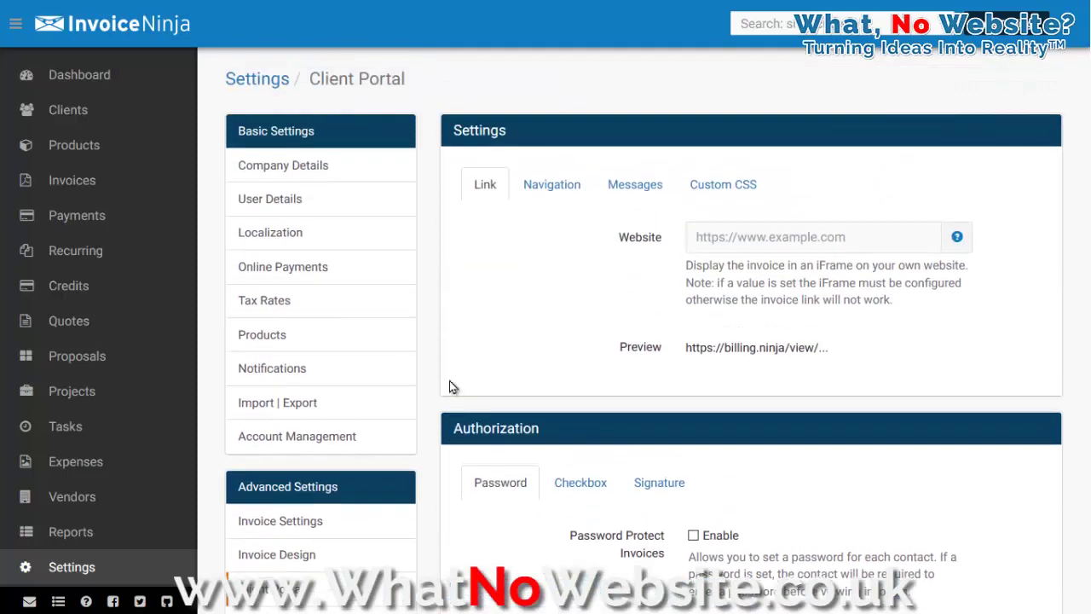
scroll(453, 387, down, 1)
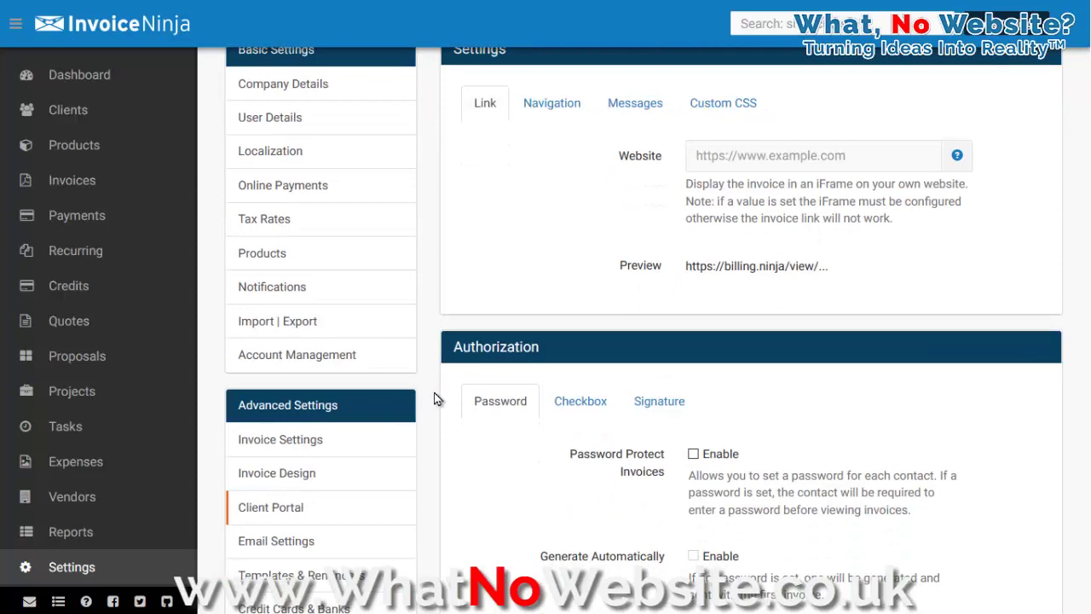
scroll(434, 398, down, 2)
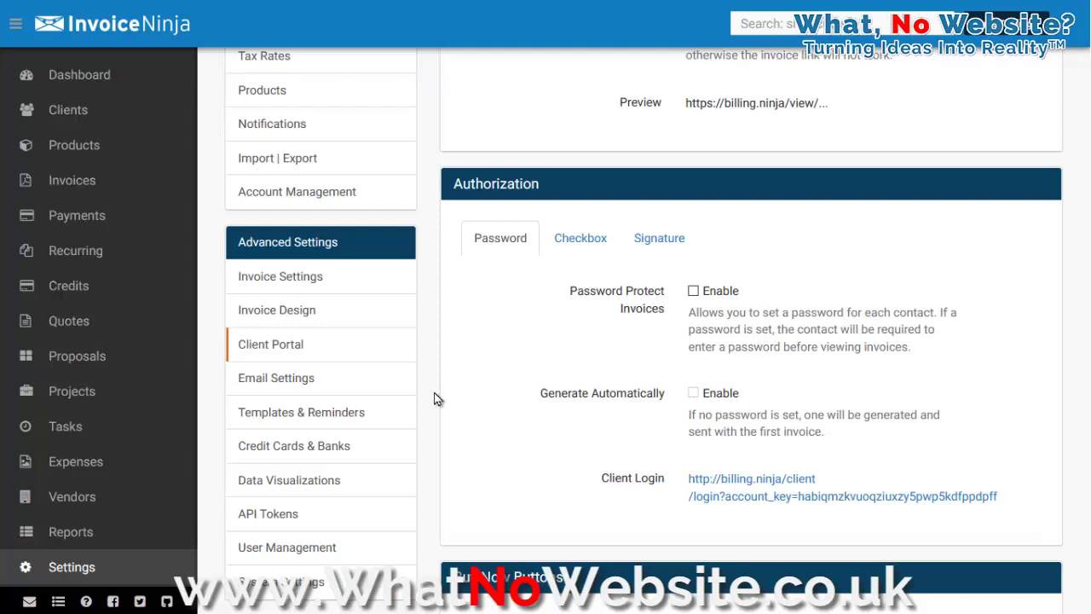
In the Email Settings, enable attaching PDFs and documents to emails, and save the changes
click(307, 390)
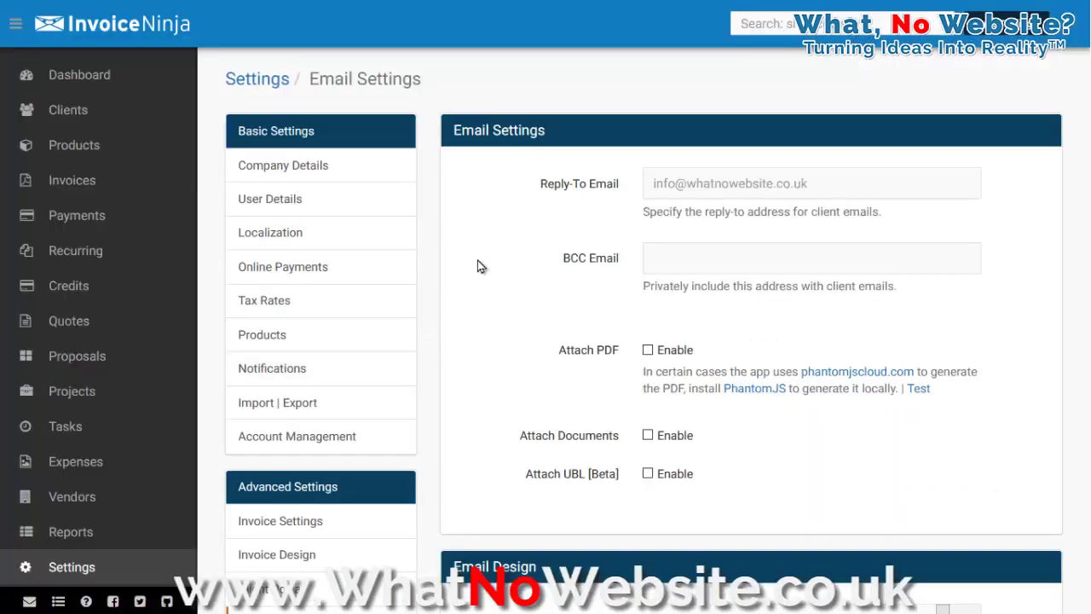
click(647, 350)
scroll(476, 328, down, 1)
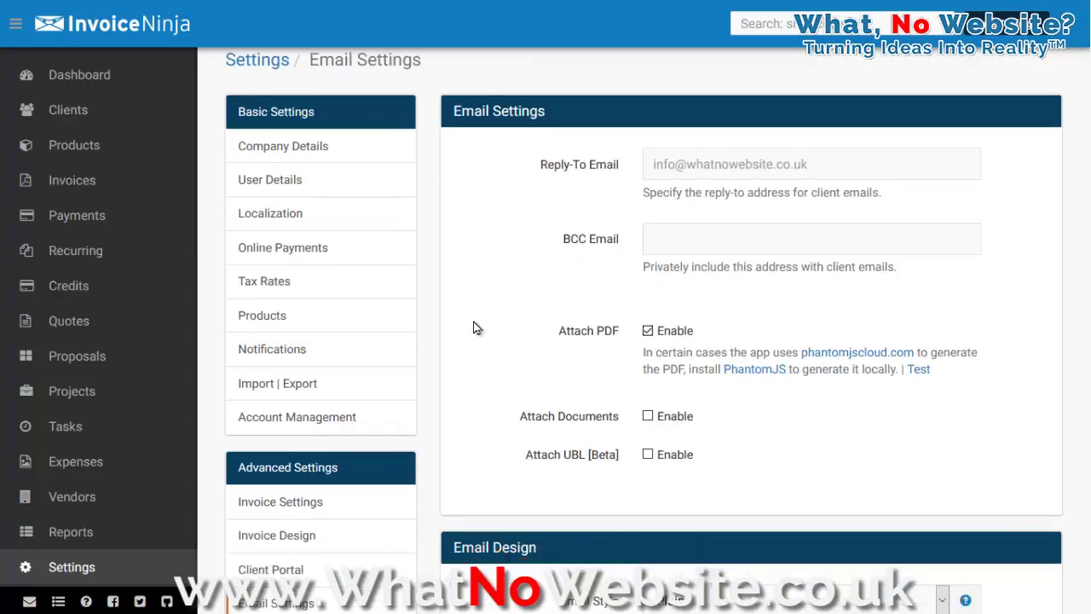
click(648, 355)
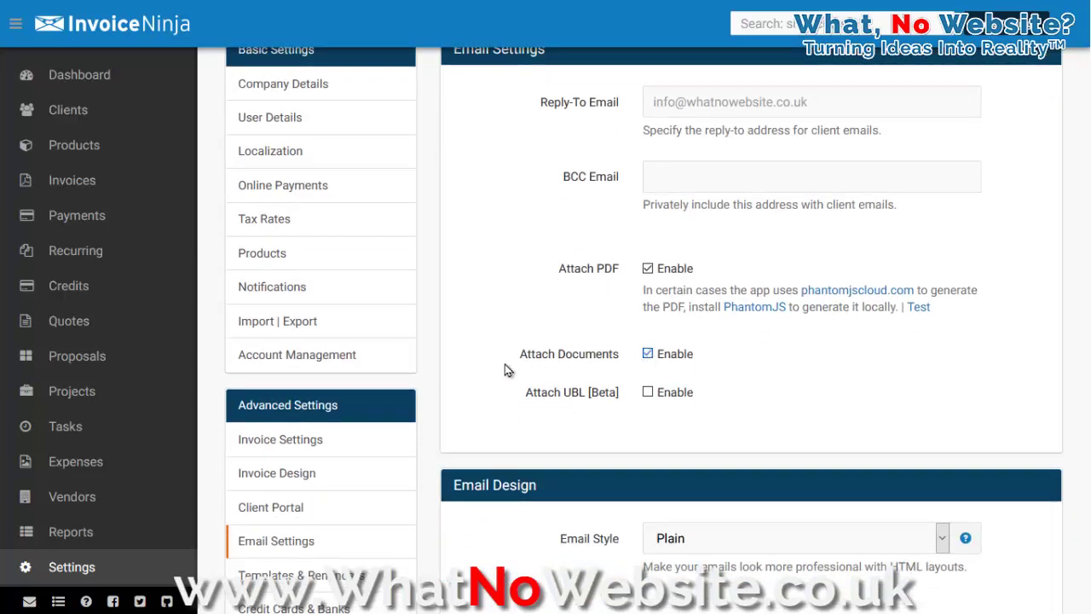
scroll(478, 343, down, 3)
scroll(477, 344, down, 2)
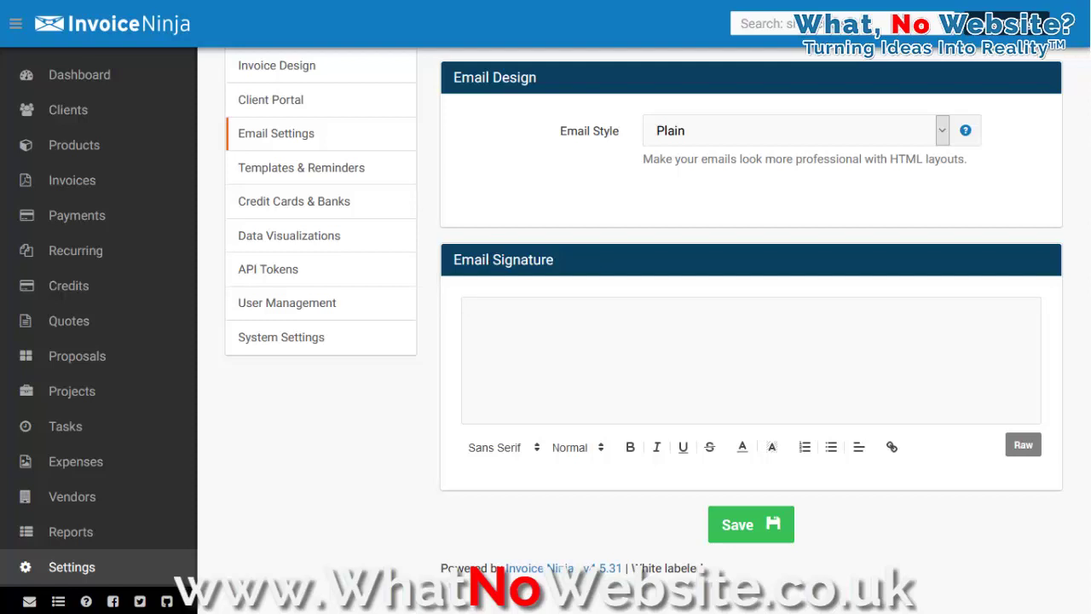
click(648, 346)
click(769, 536)
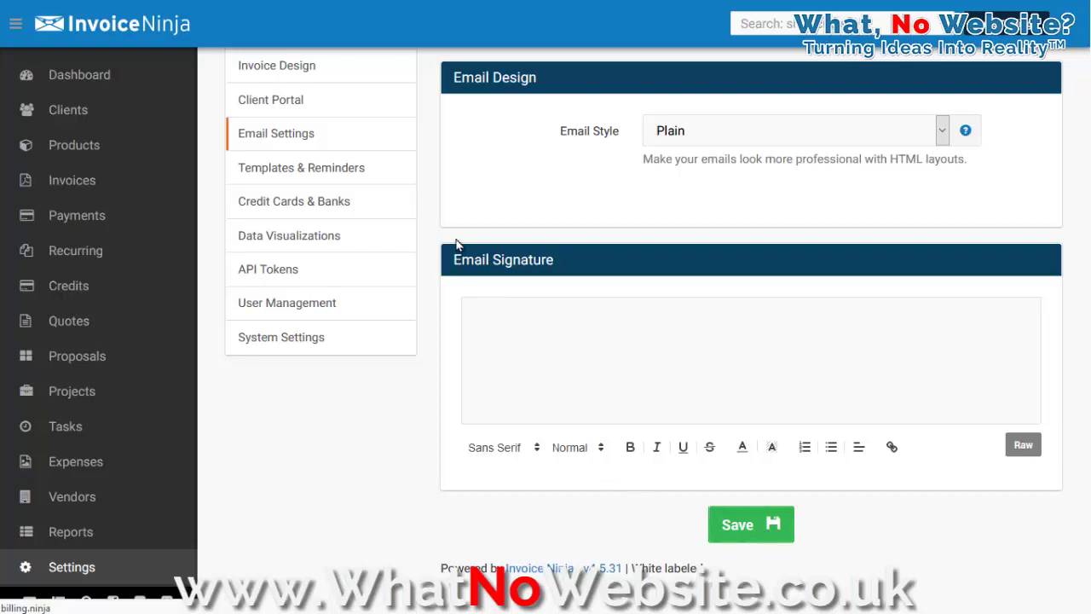
In Templates & Reminders, schedule the first reminder for 2 days after the invoice date and enable sending its email
scroll(441, 256, down, 2)
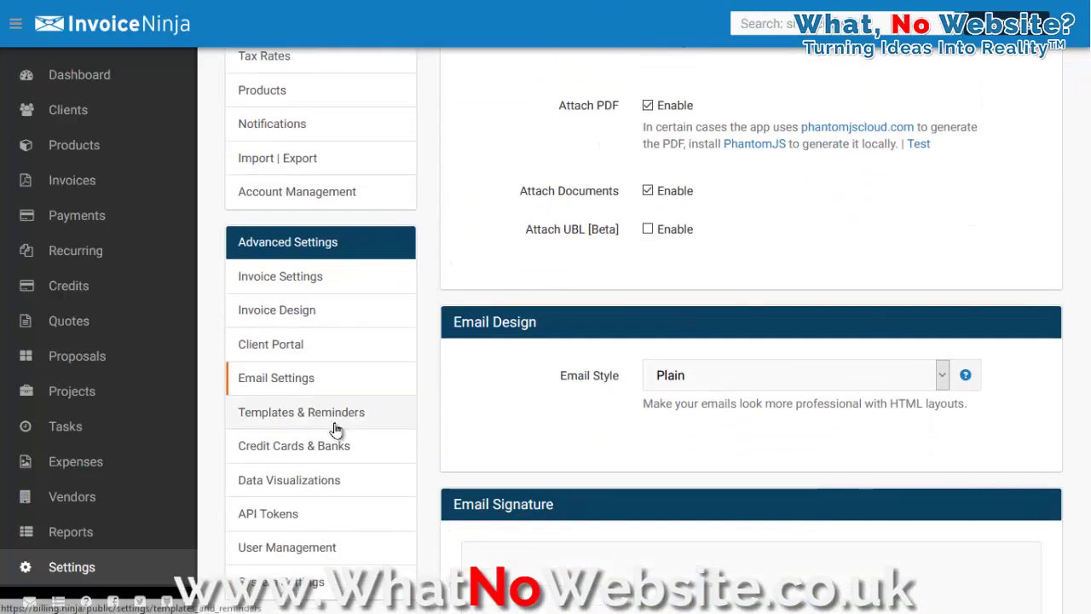
click(335, 428)
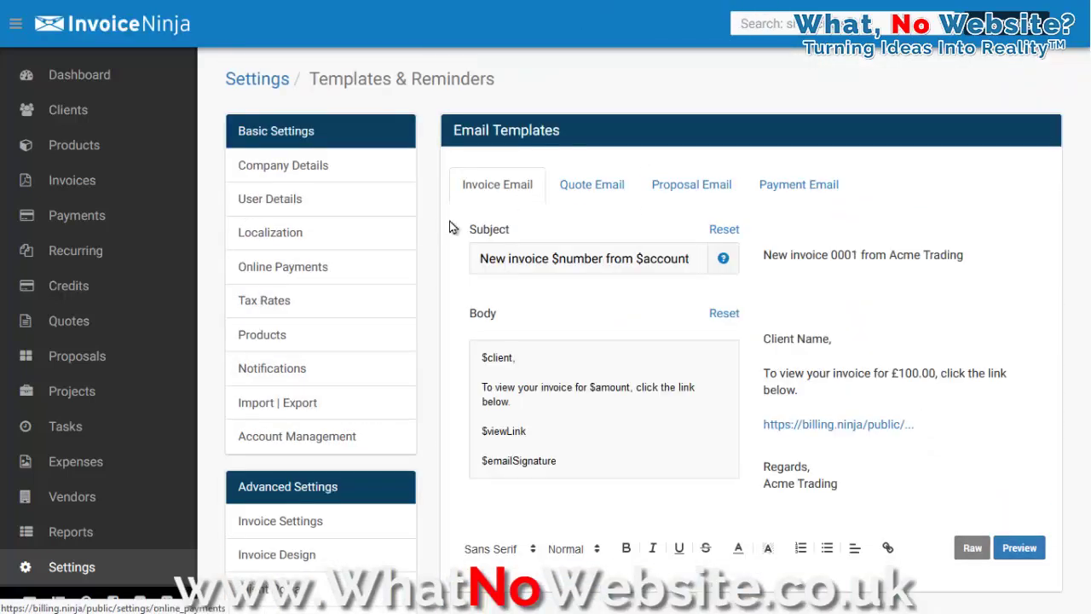
scroll(437, 250, down, 1)
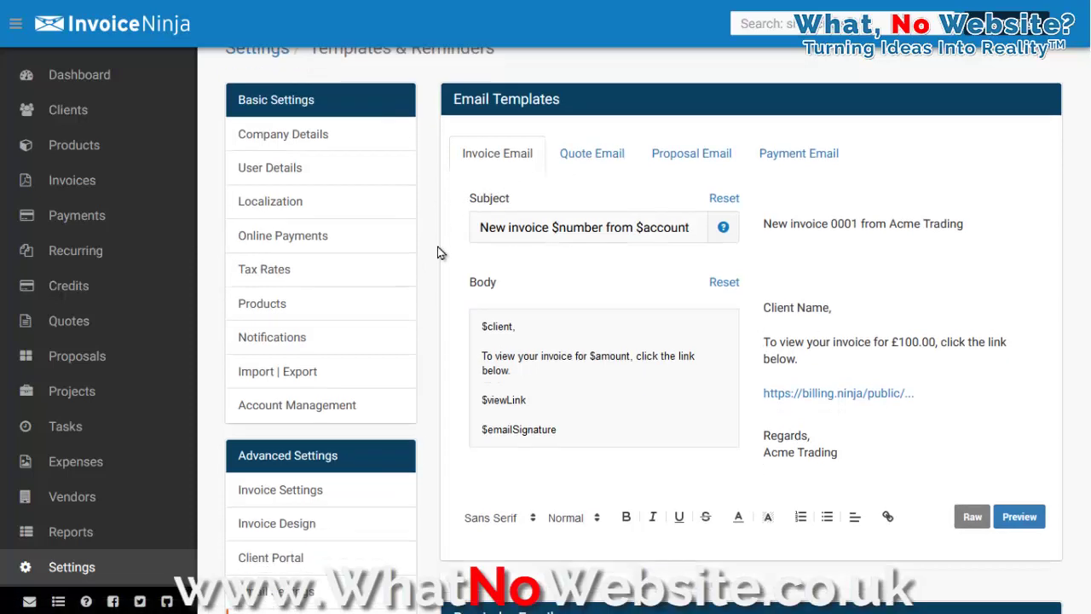
scroll(437, 250, down, 5)
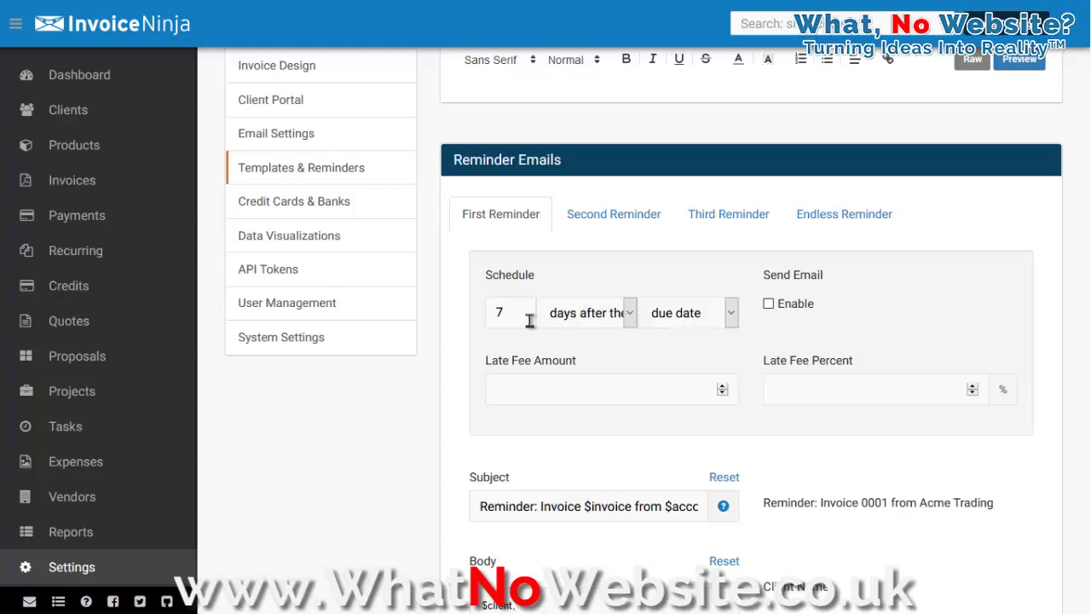
drag(514, 314, 429, 318)
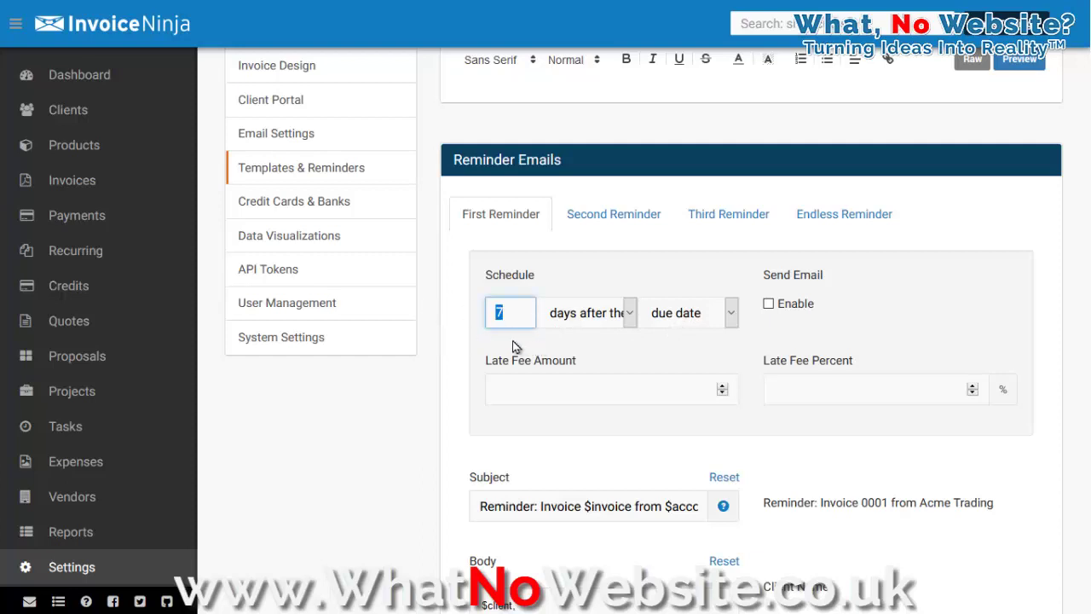
text(2)
click(666, 320)
click(672, 369)
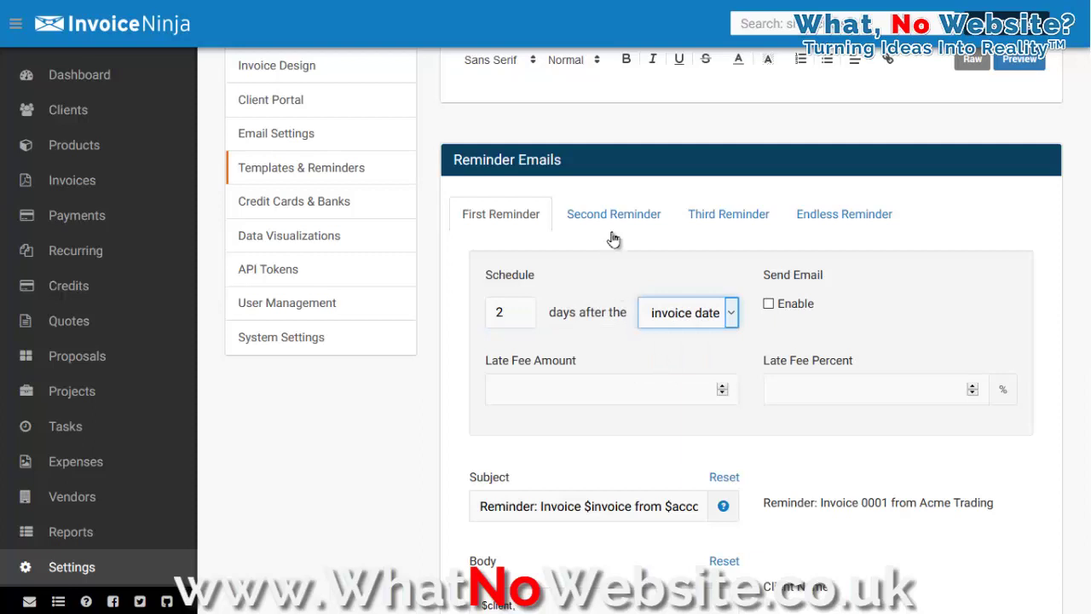
click(771, 304)
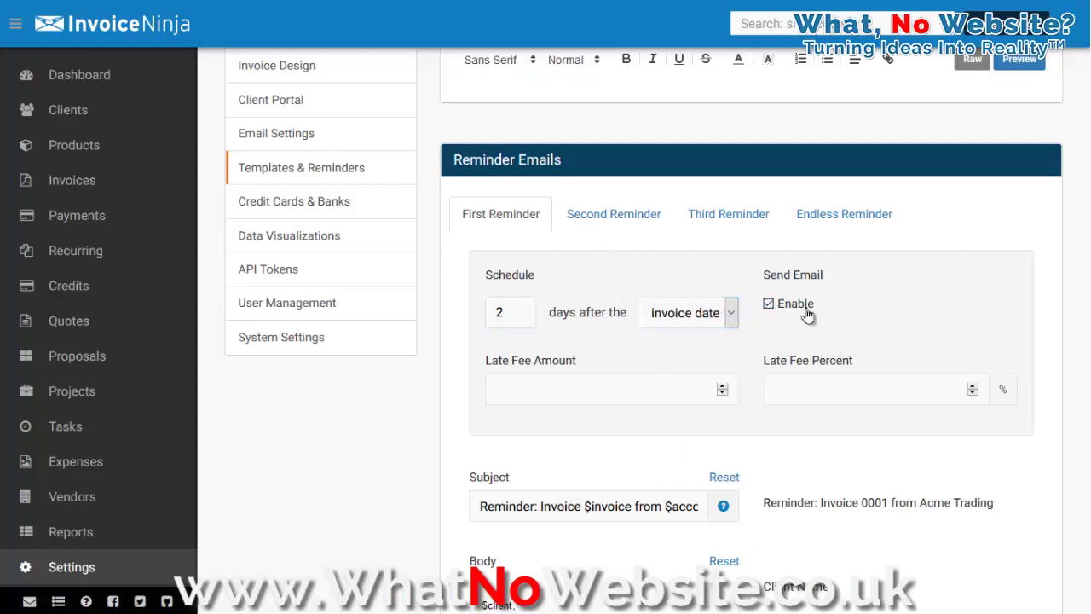
Schedule the second reminder for 5 days after the invoice date and enable sending its email
click(621, 216)
drag(511, 312, 440, 319)
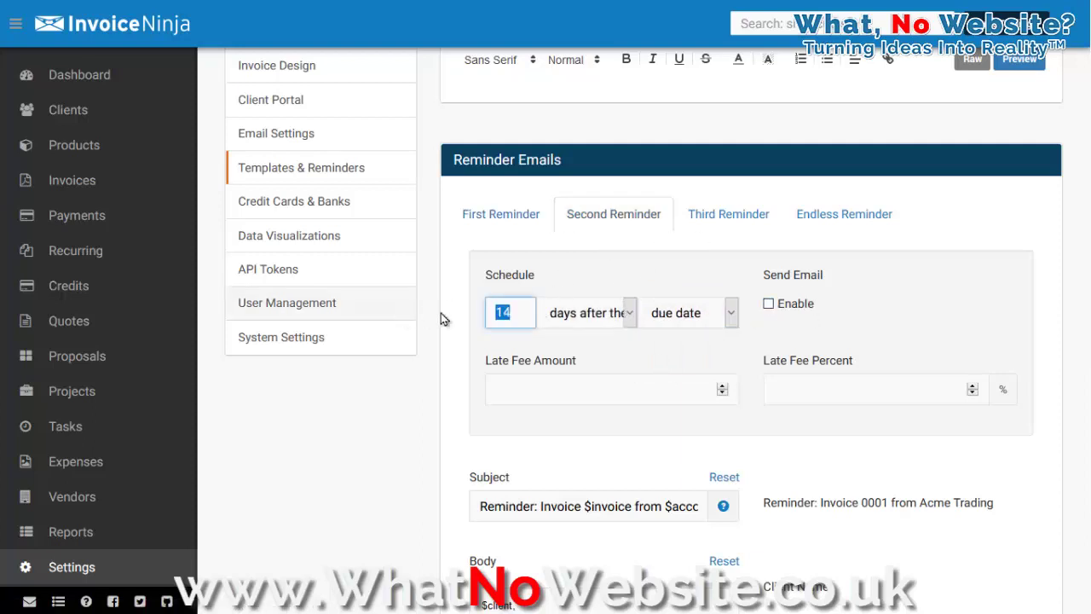
text(5)
click(710, 318)
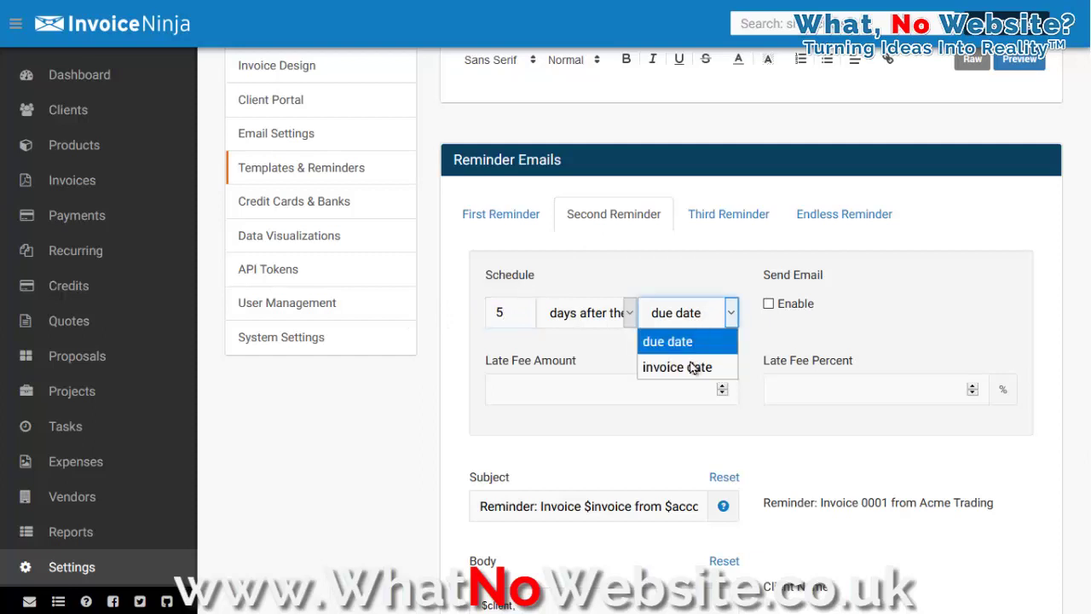
click(692, 366)
click(769, 304)
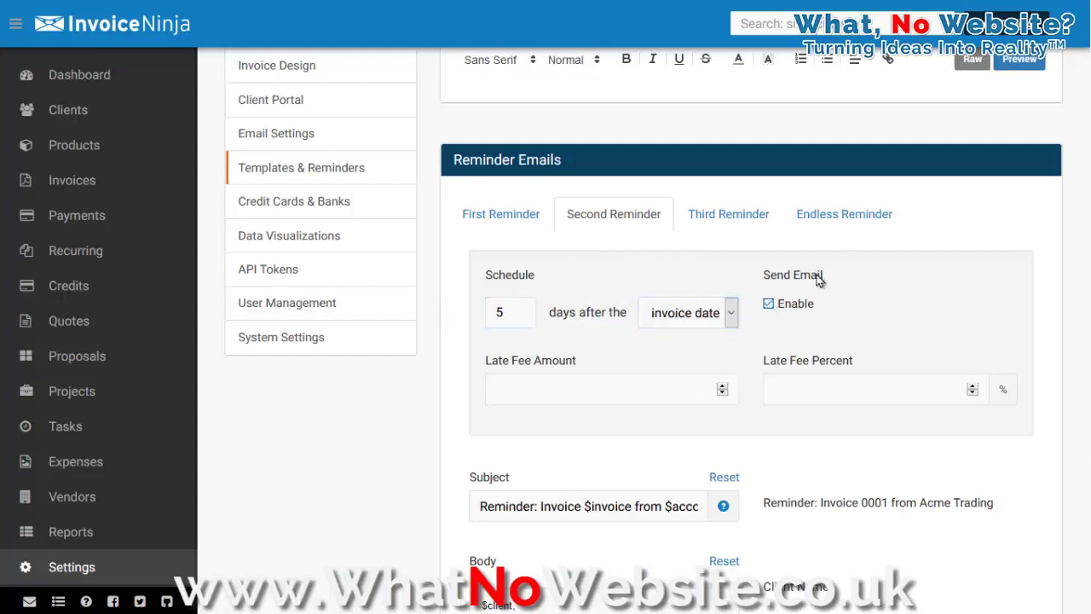
Schedule the third reminder for 7 days after the invoice date and enable sending its email
click(714, 219)
drag(515, 312, 264, 388)
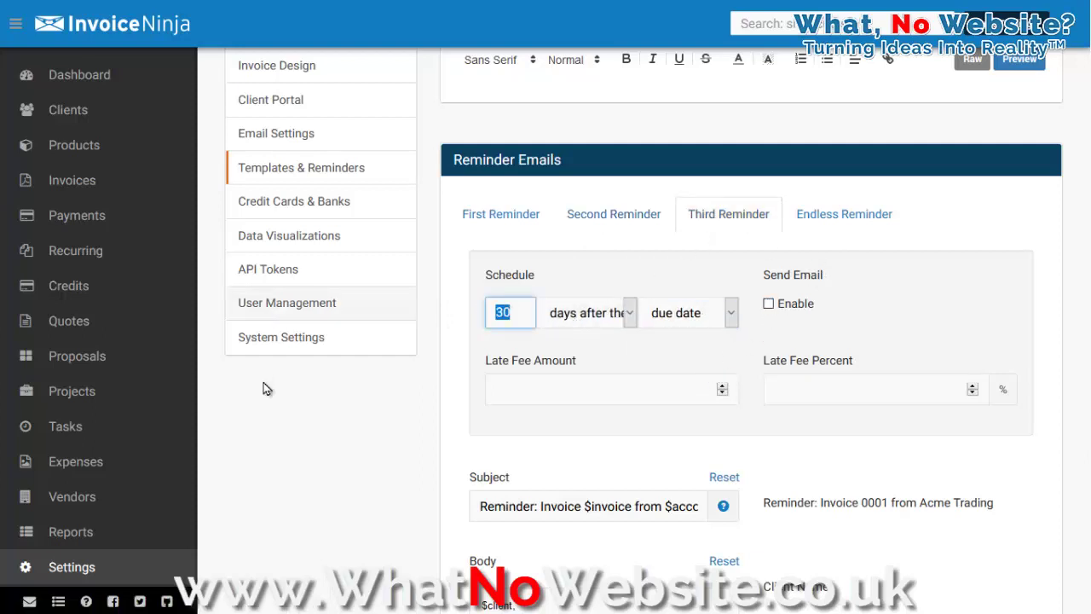
text(7)
click(684, 312)
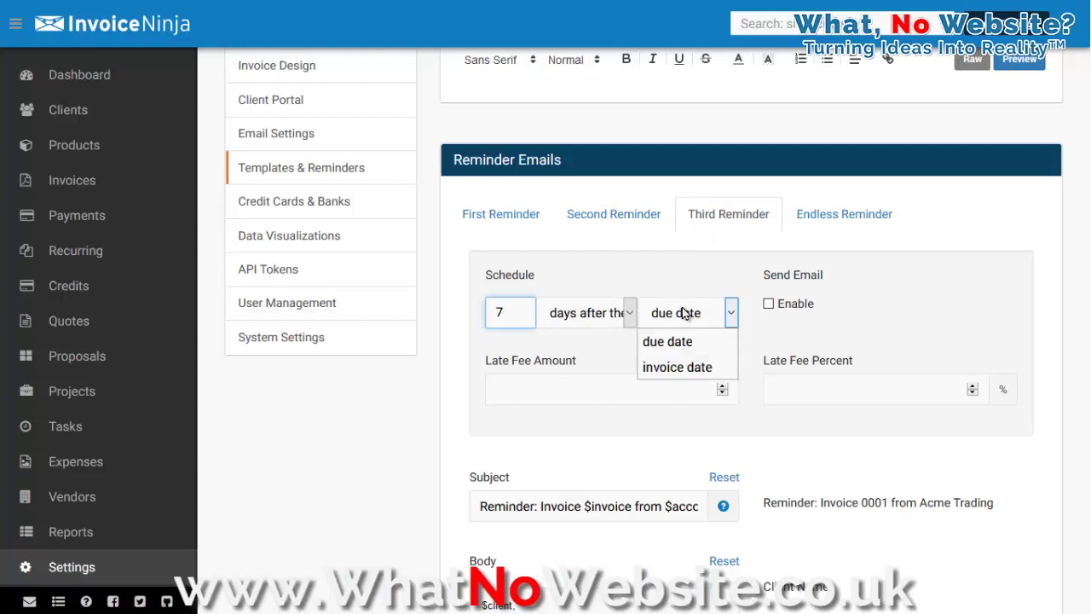
click(694, 367)
click(769, 303)
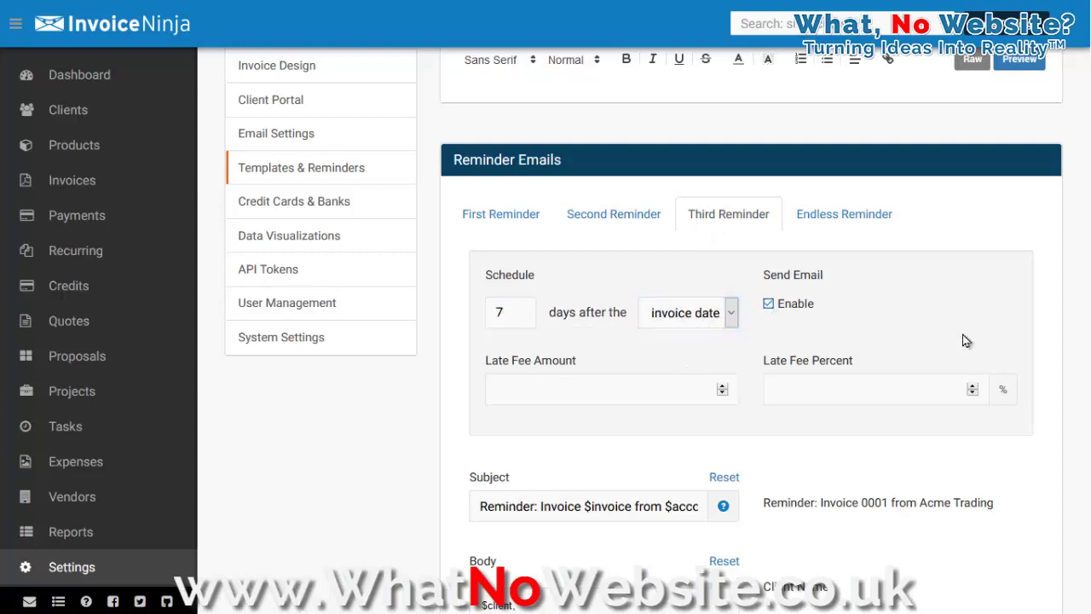
Set the endless reminder's frequency to Monthly, enable sending its email, and save the template and reminder settings
click(846, 218)
click(577, 316)
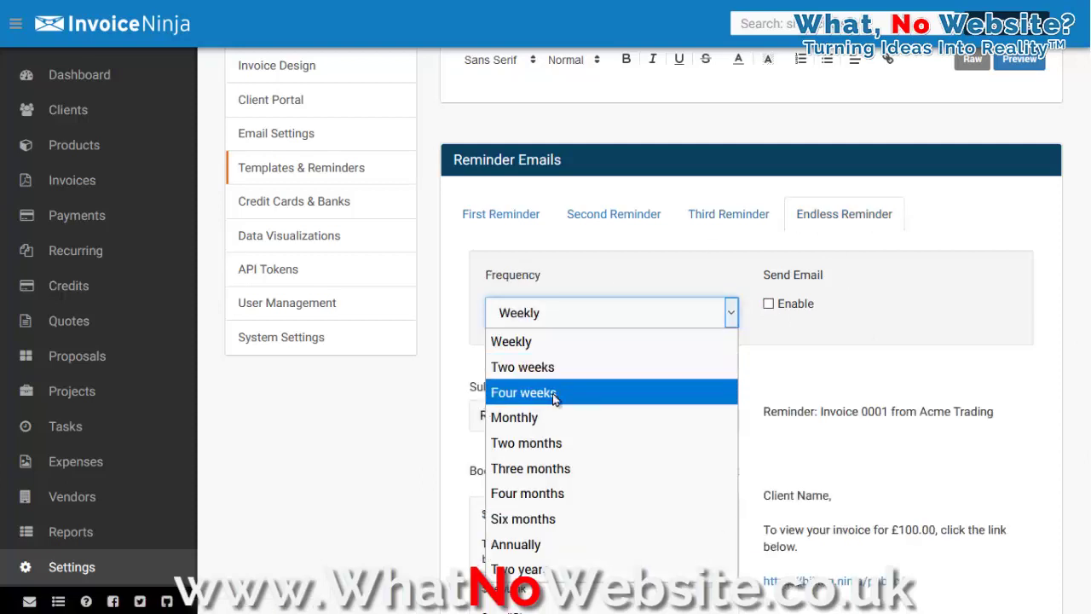
click(547, 417)
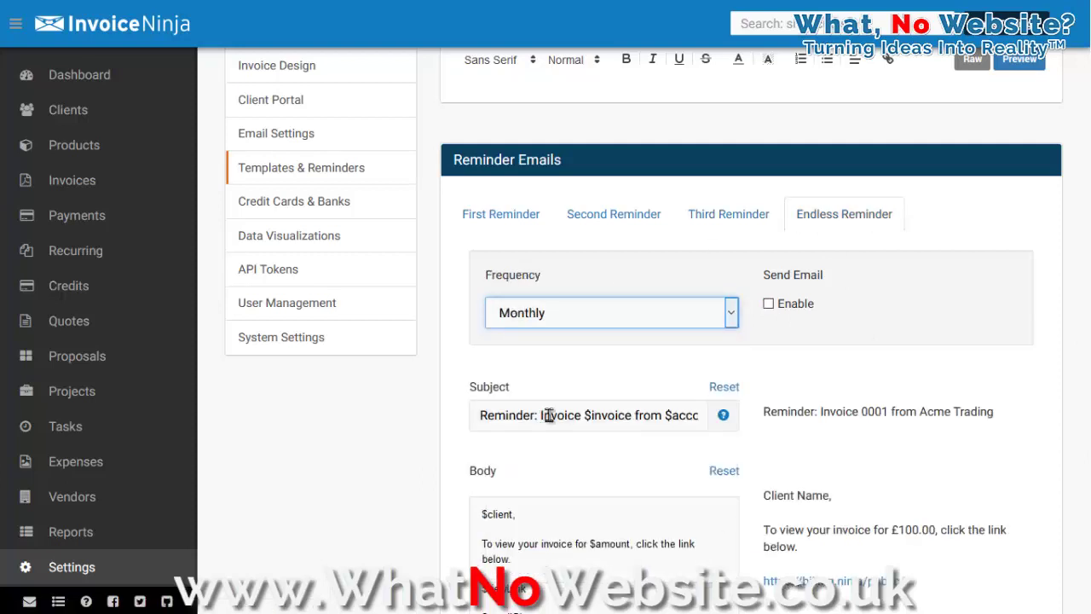
click(769, 305)
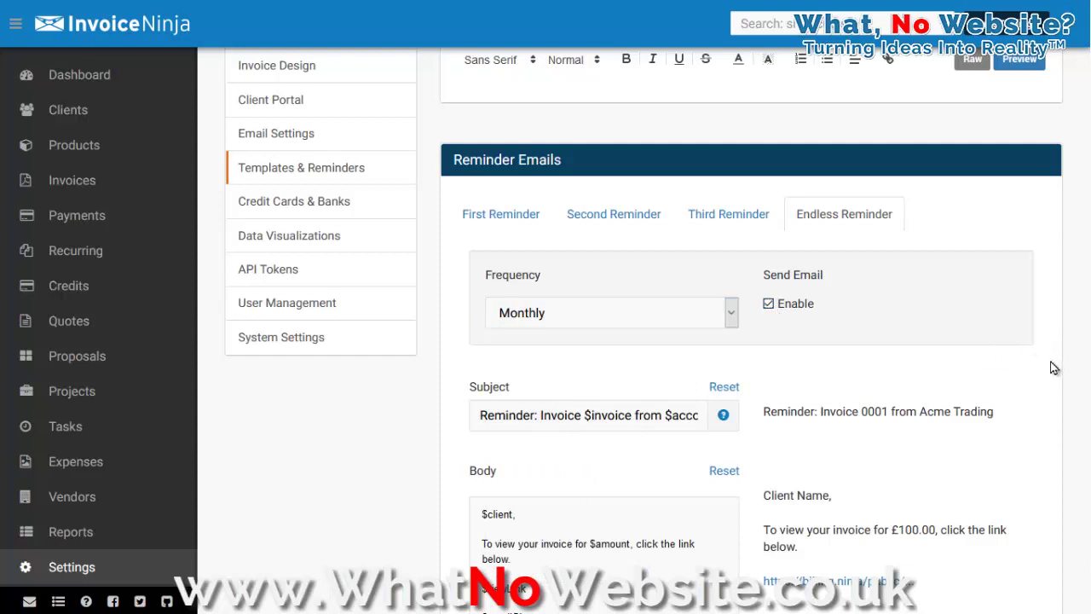
scroll(1052, 368, down, 1)
scroll(1051, 369, down, 2)
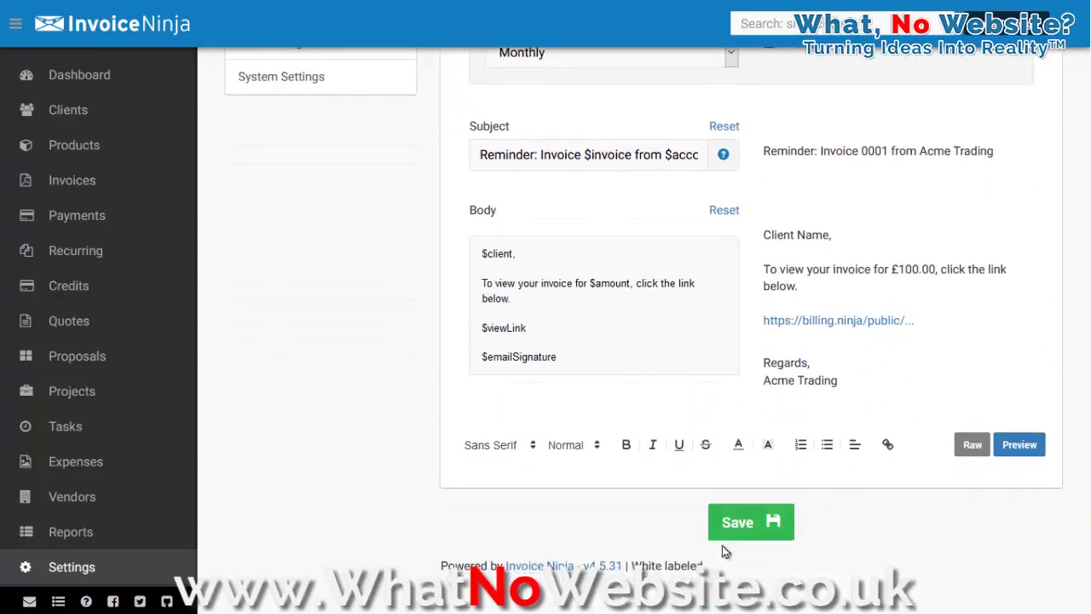
click(741, 526)
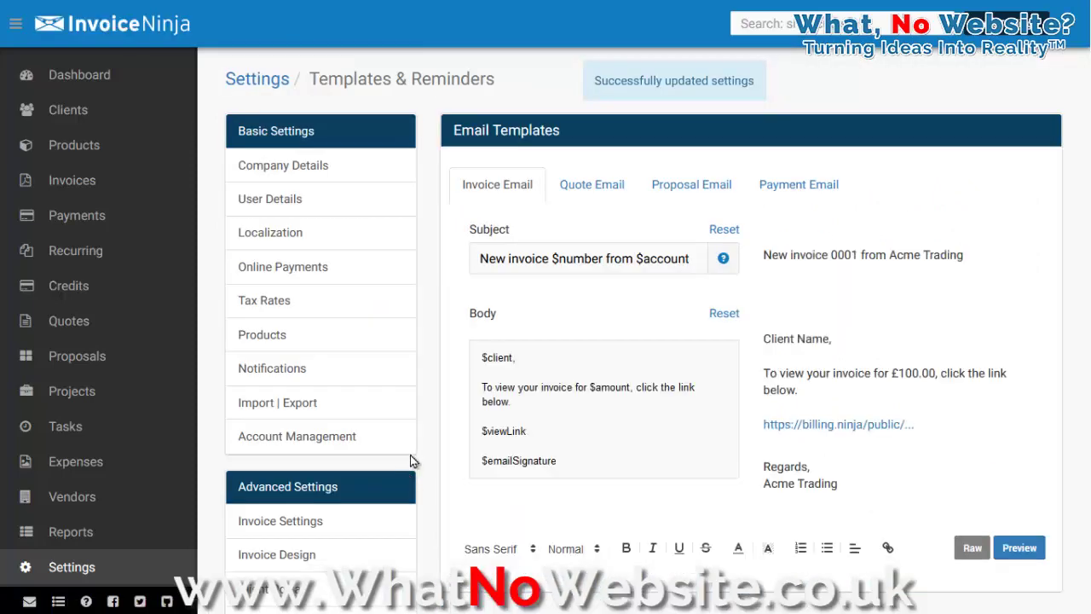
Open the Credit Cards & Banks settings to view the bank account and OFX import options
scroll(439, 406, up, 3)
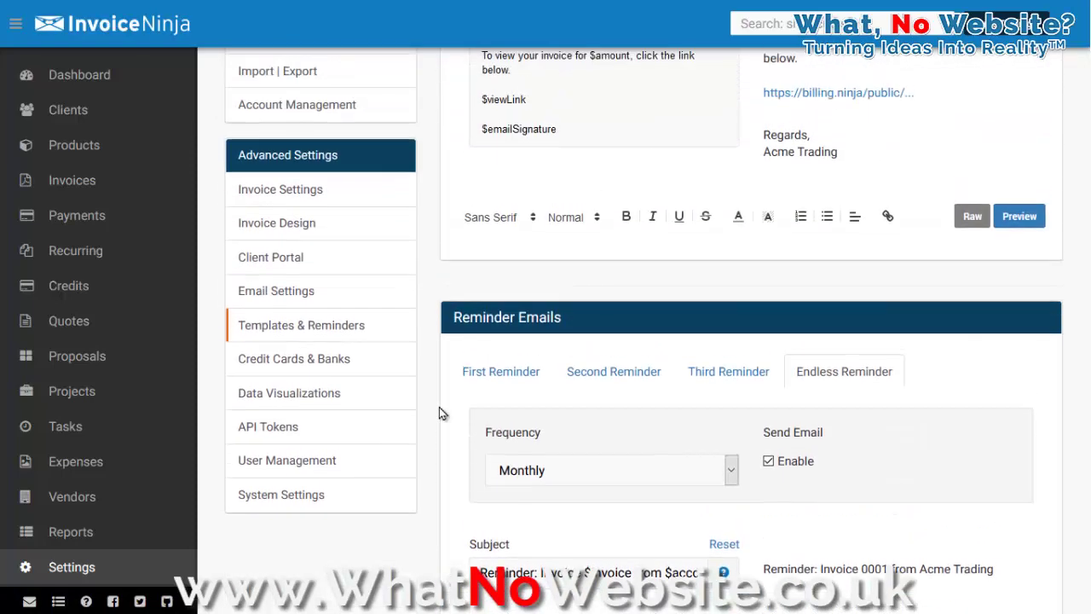
click(317, 361)
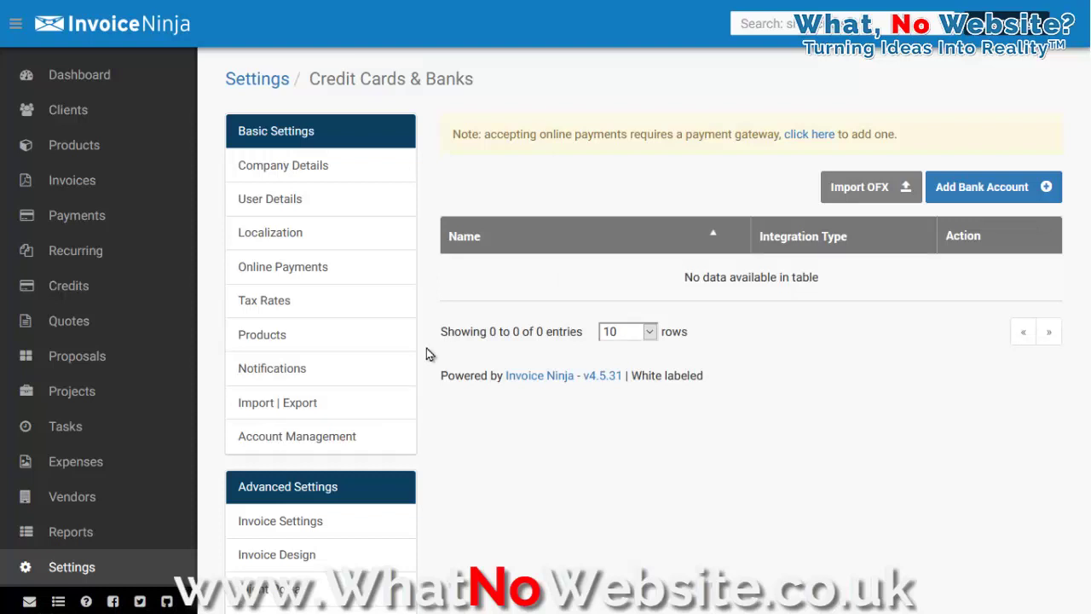
View the Data Visualizations page grouped by Invoices and by Products
scroll(426, 348, down, 3)
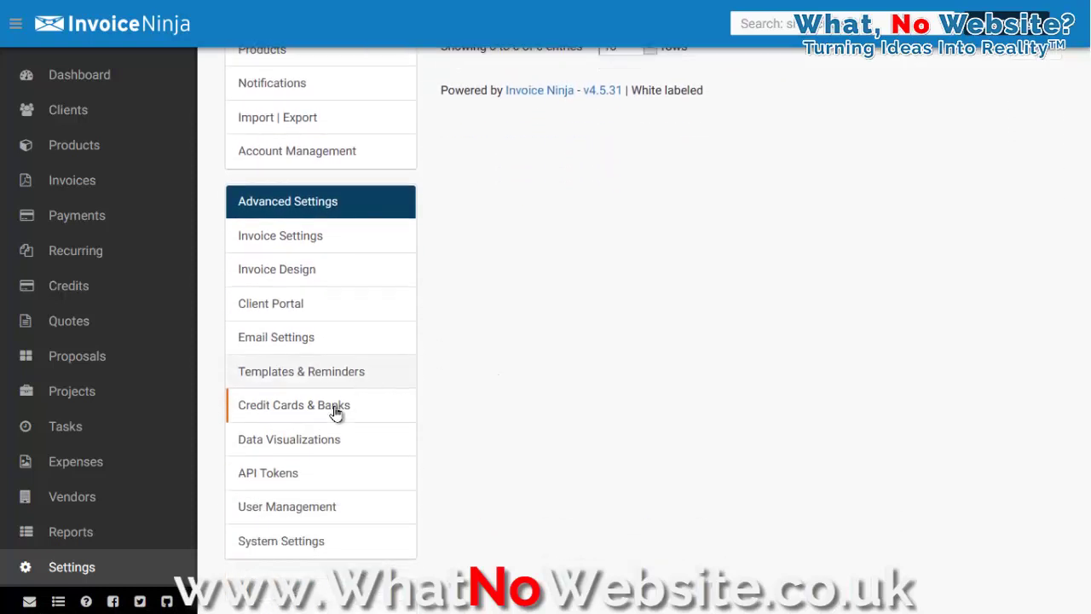
click(302, 454)
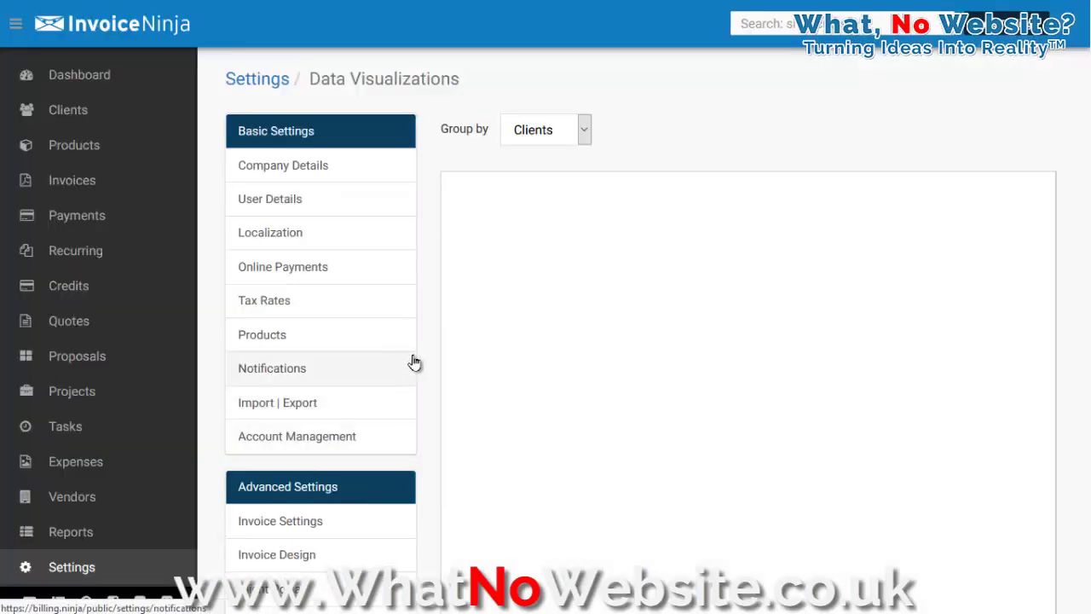
scroll(426, 351, down, 4)
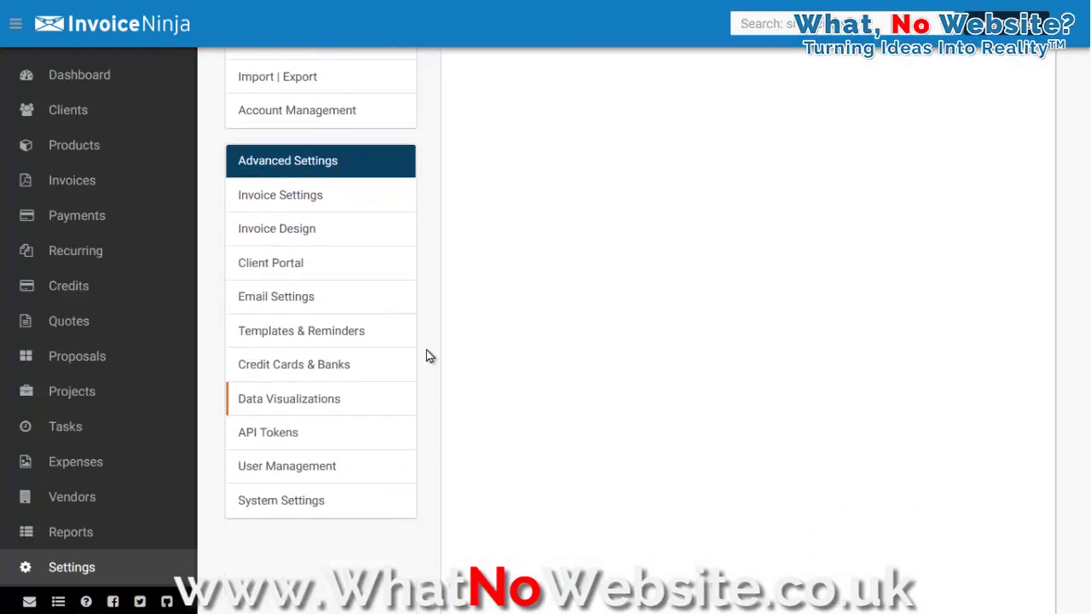
scroll(429, 355, up, 4)
click(559, 134)
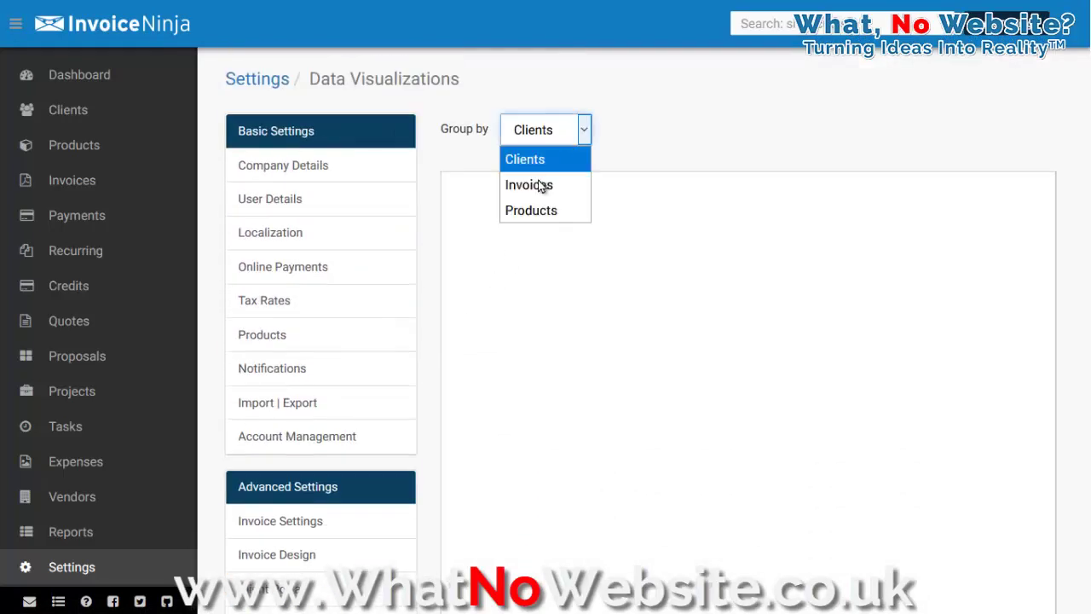
click(544, 185)
click(561, 136)
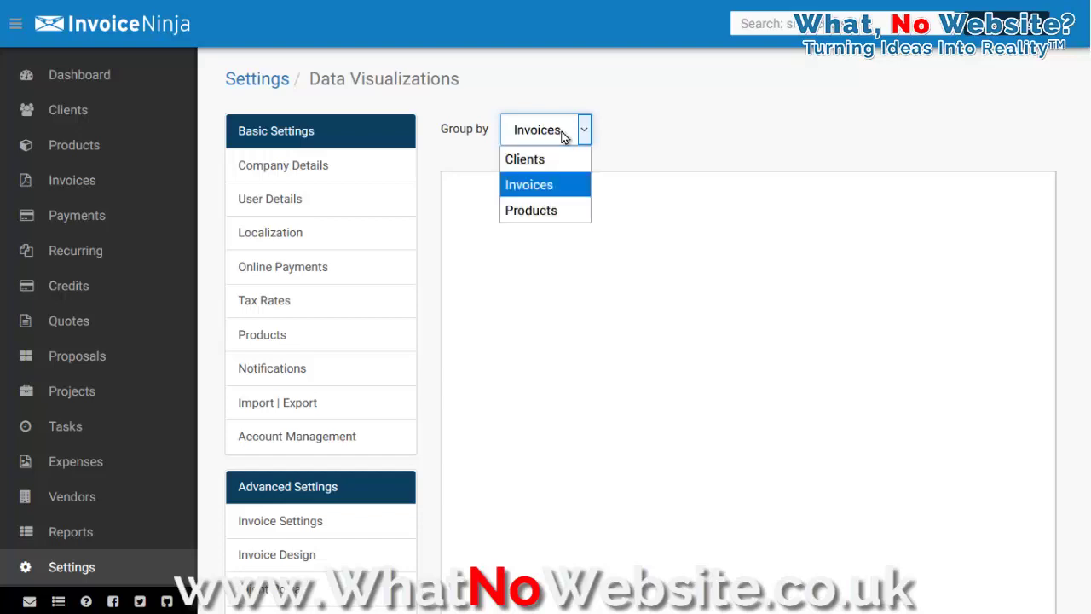
click(548, 213)
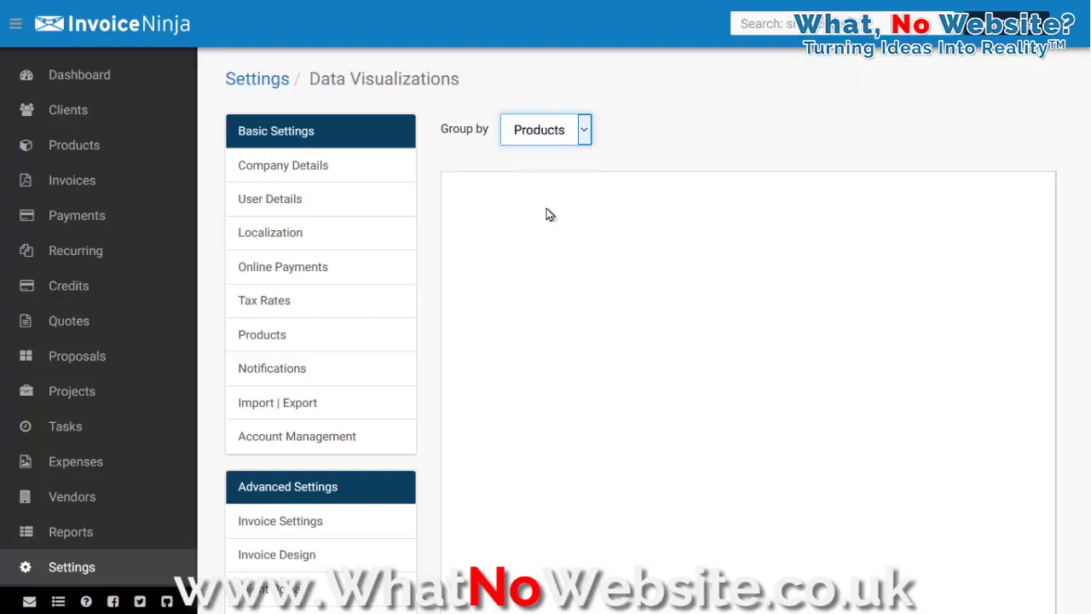
Examine the API Tokens page, including its token, subscription and Zapier integration options
scroll(432, 206, down, 5)
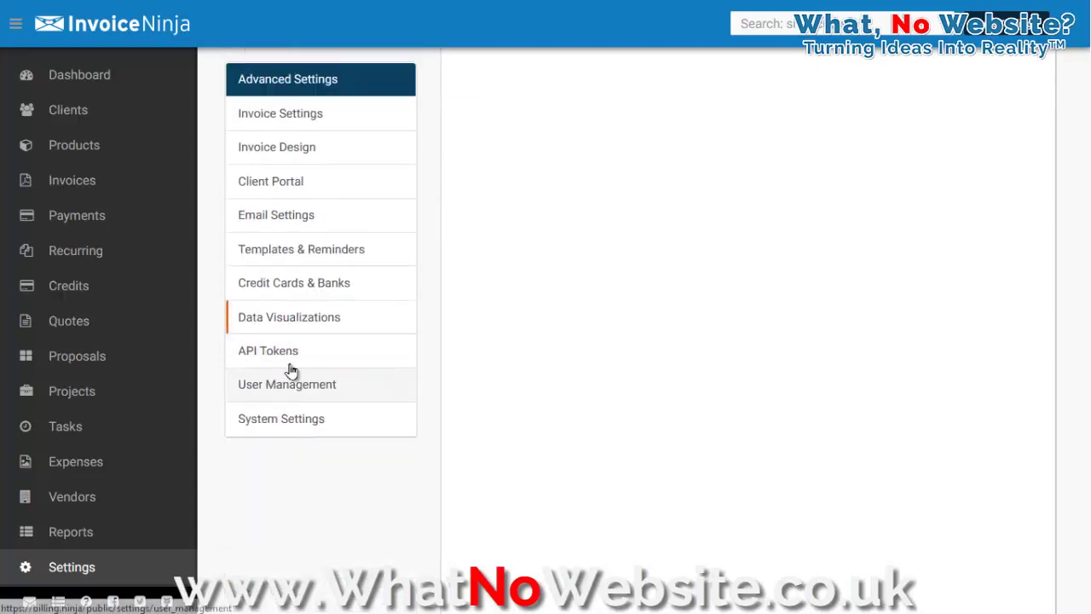
click(297, 359)
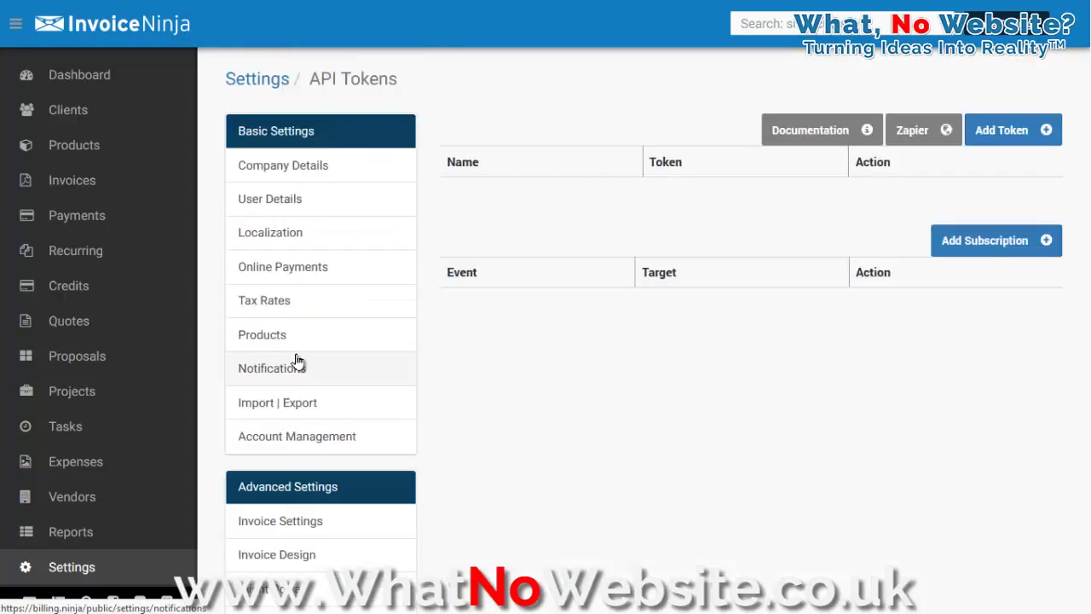
scroll(422, 337, down, 1)
scroll(426, 334, down, 4)
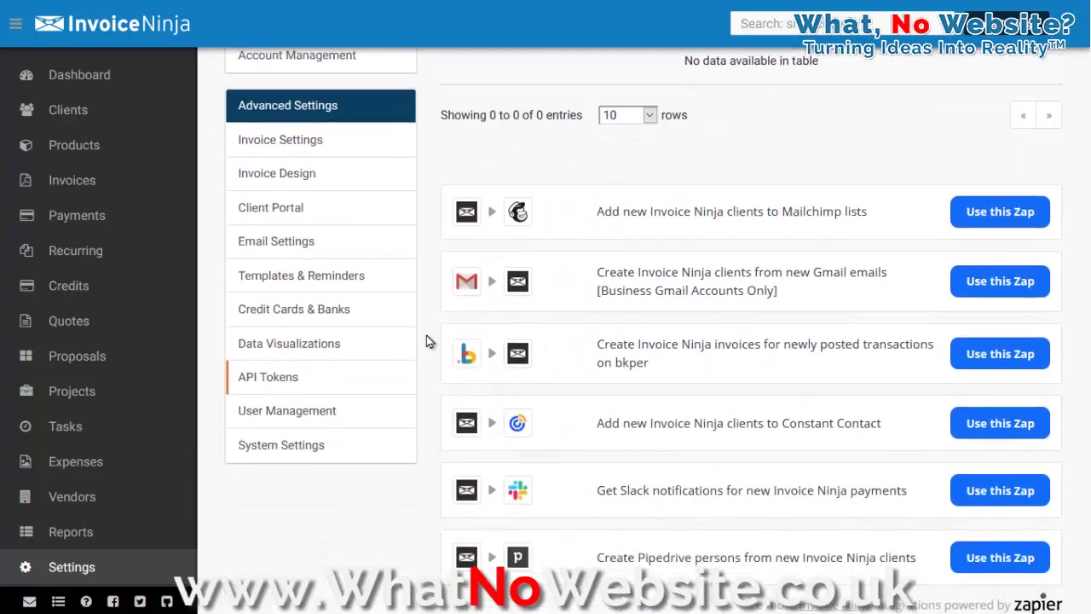
Open a blank new-user form in User Management and review its user detail fields and permission options
click(265, 412)
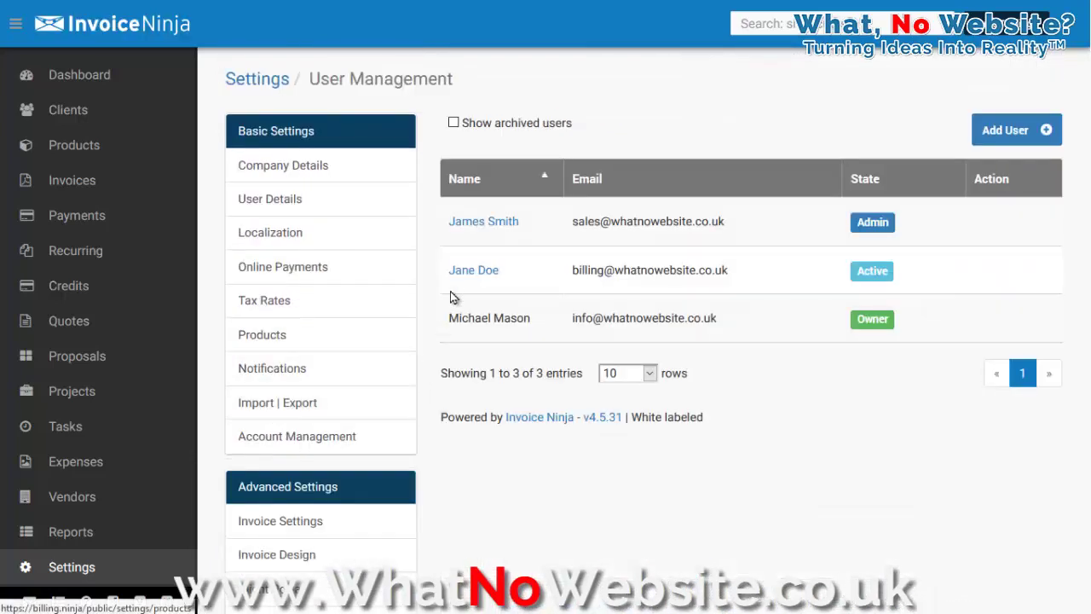
click(1002, 134)
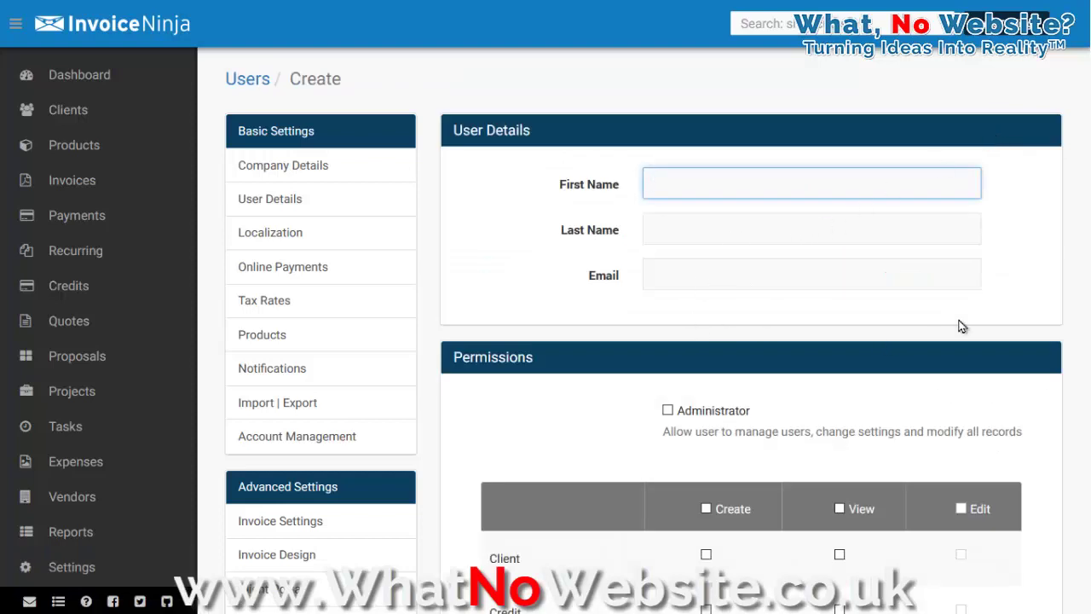
scroll(957, 324, down, 4)
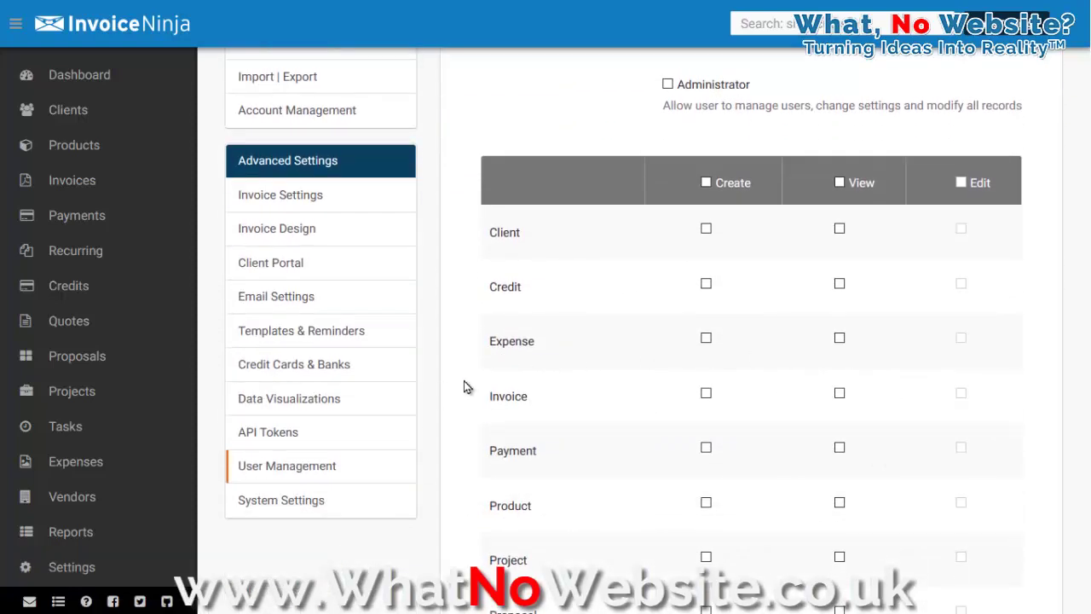
scroll(433, 281, up, 4)
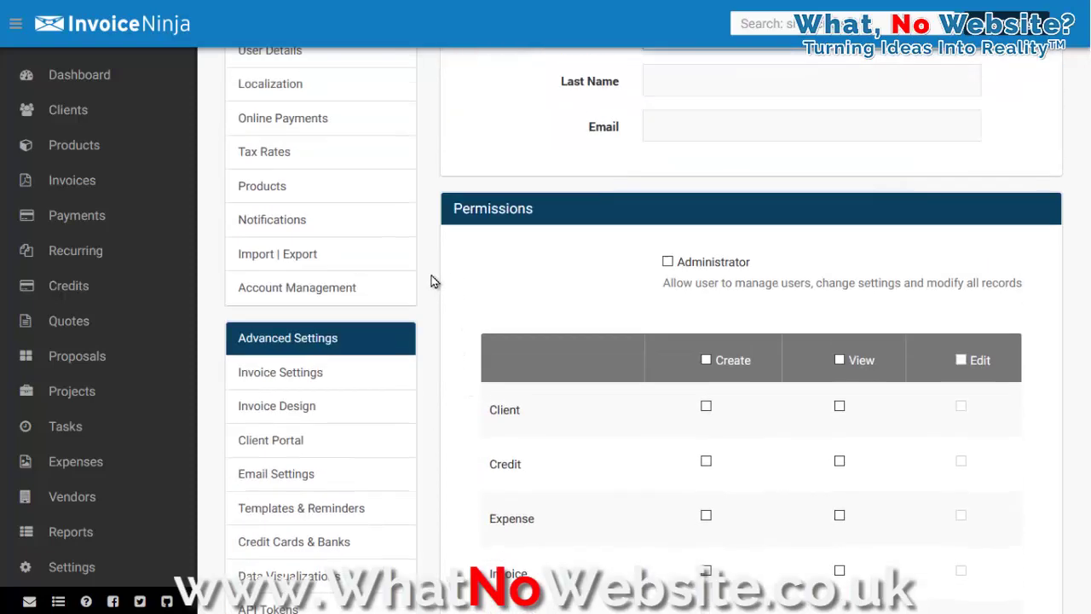
scroll(433, 282, down, 5)
scroll(433, 281, down, 1)
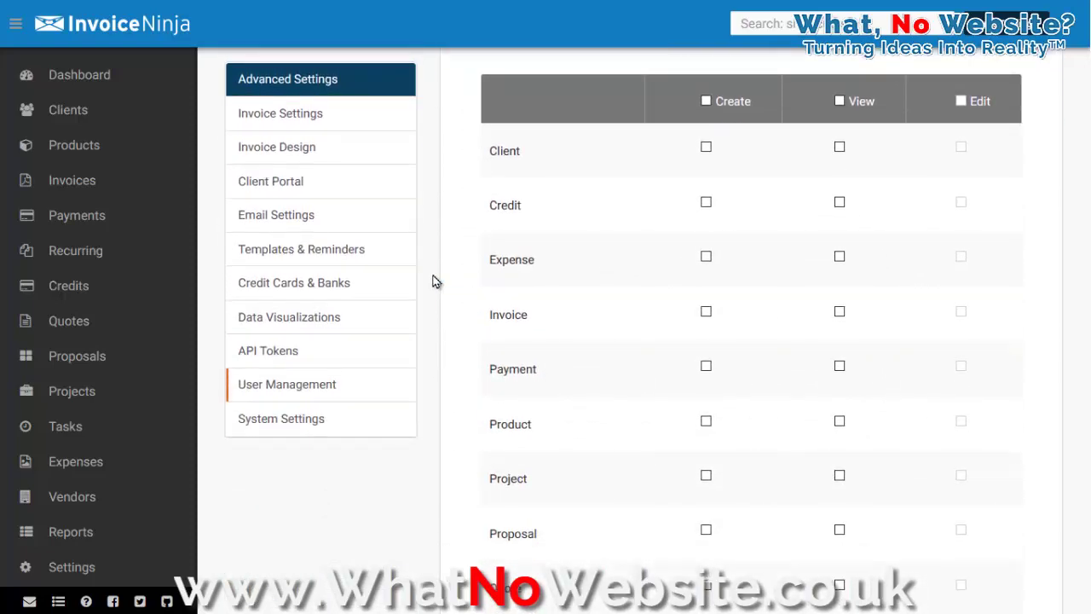
scroll(433, 281, up, 5)
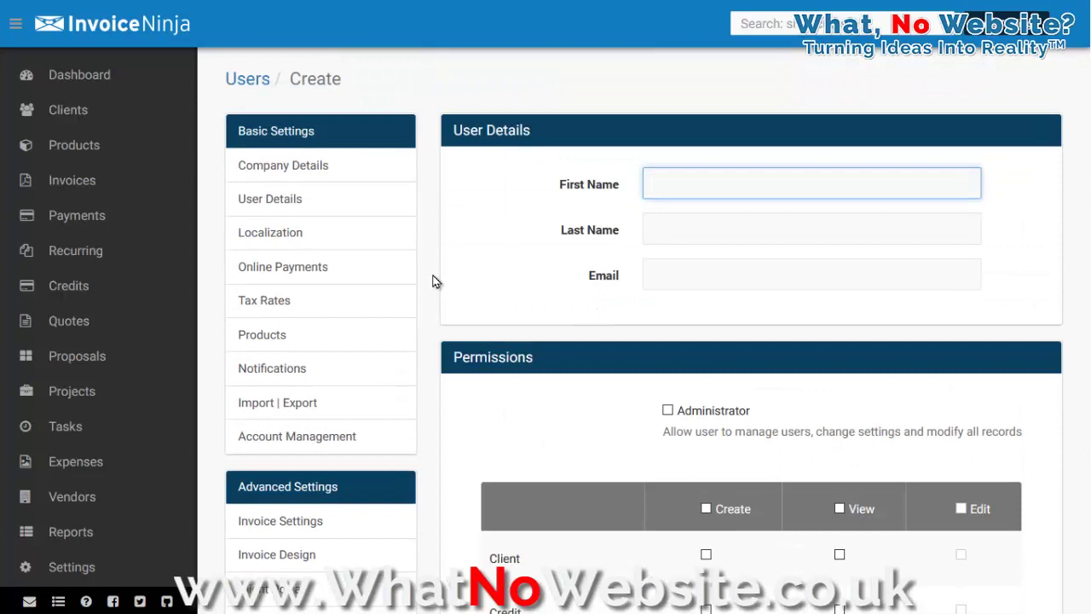